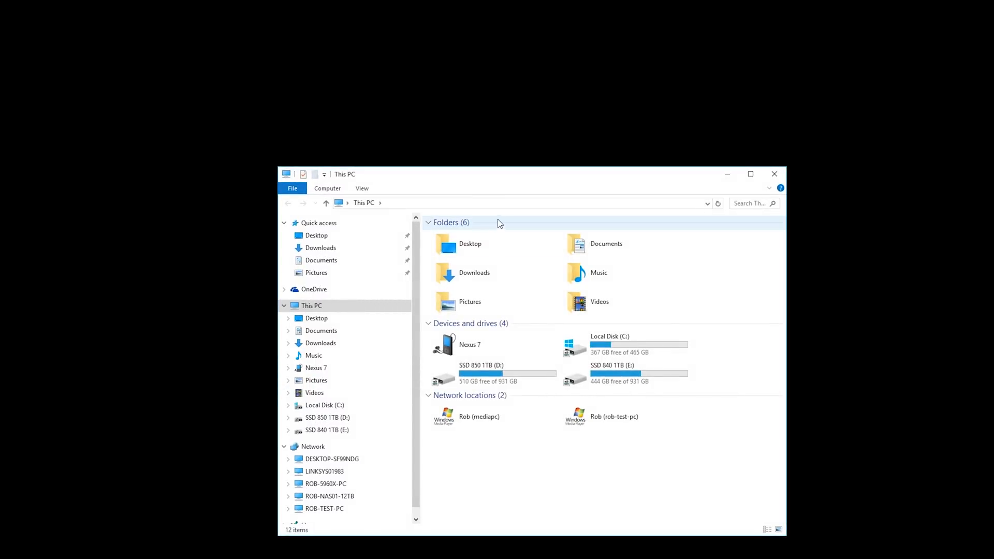
# Reposition and enlarge the file browser window, and open the GoFlight folder on the SSD 850 1TB (D:) drive
pyautogui.moveTo(471, 173); pyautogui.dragTo(390, 33)
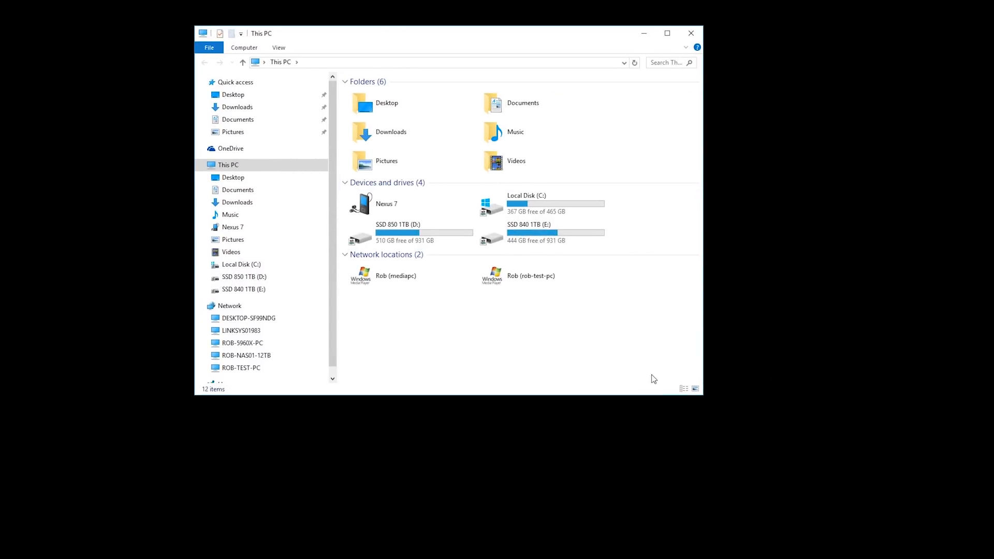
pyautogui.moveTo(702, 395); pyautogui.dragTo(960, 521)
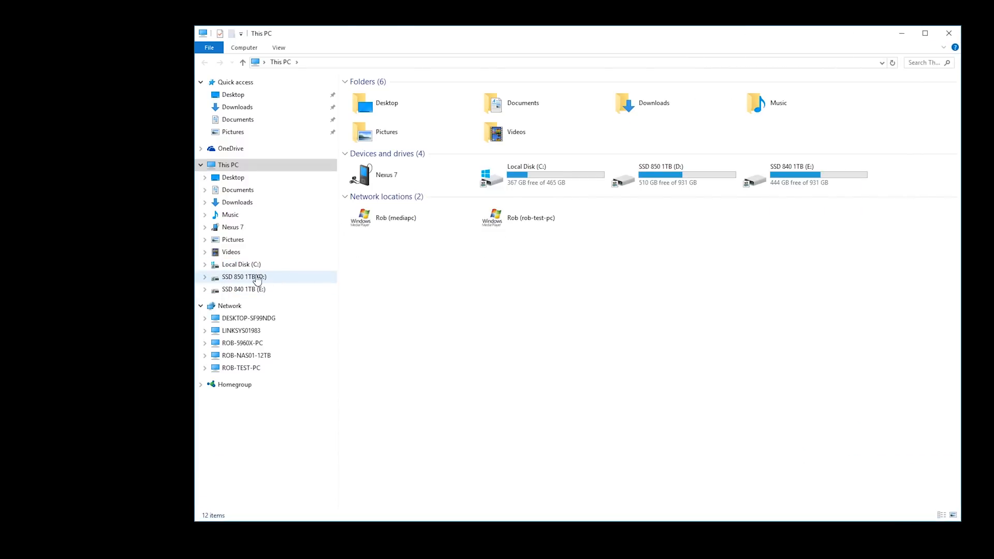
pyautogui.click(258, 281)
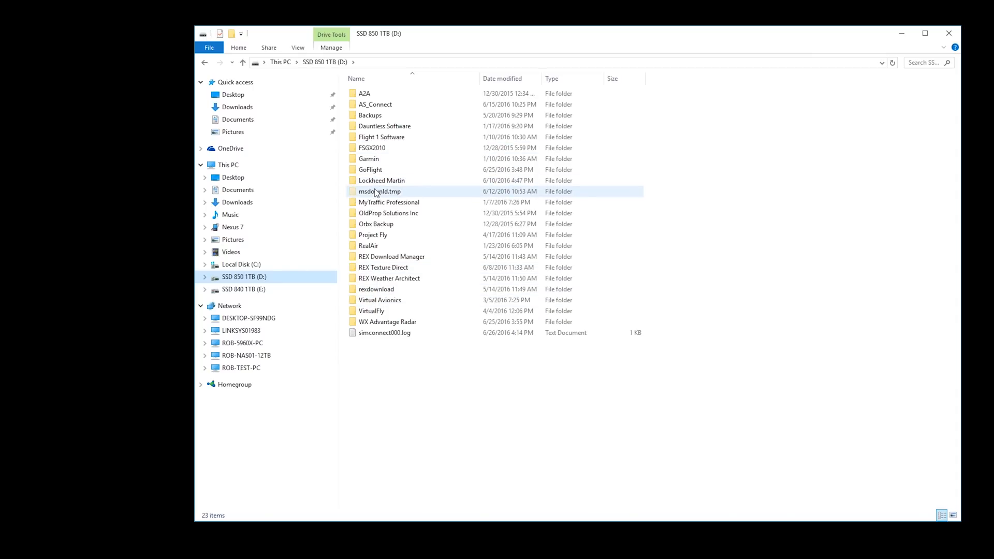
pyautogui.moveTo(377, 193)
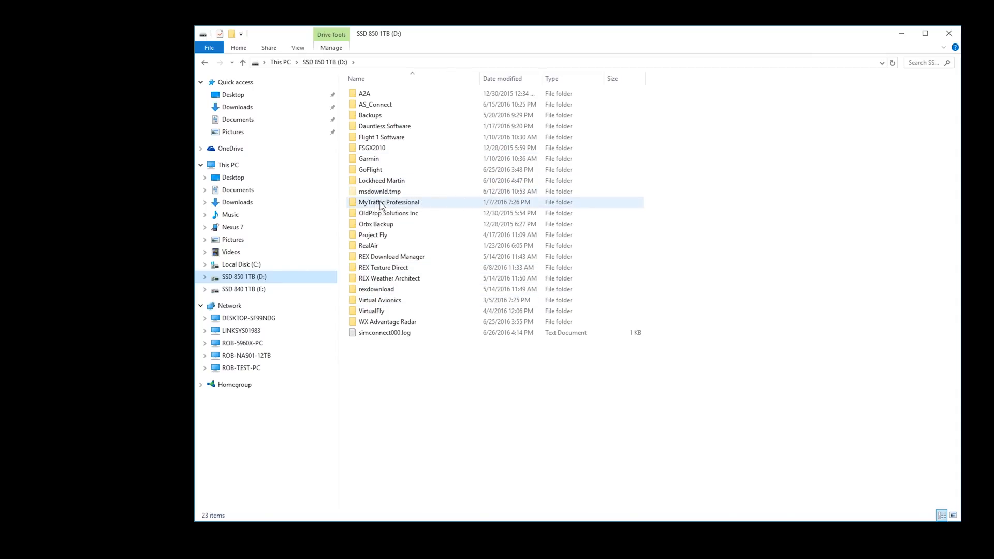
pyautogui.moveTo(369, 173)
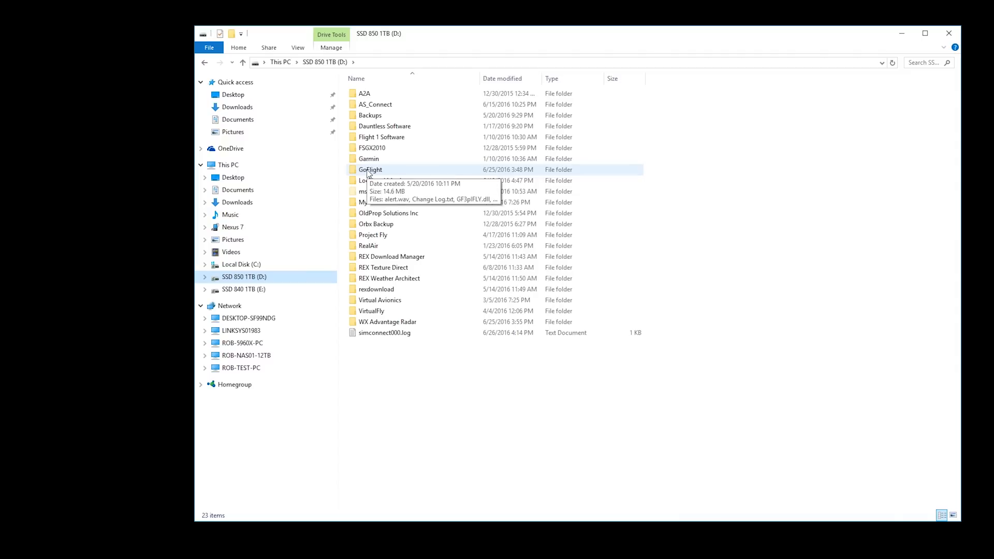
pyautogui.doubleClick(370, 171)
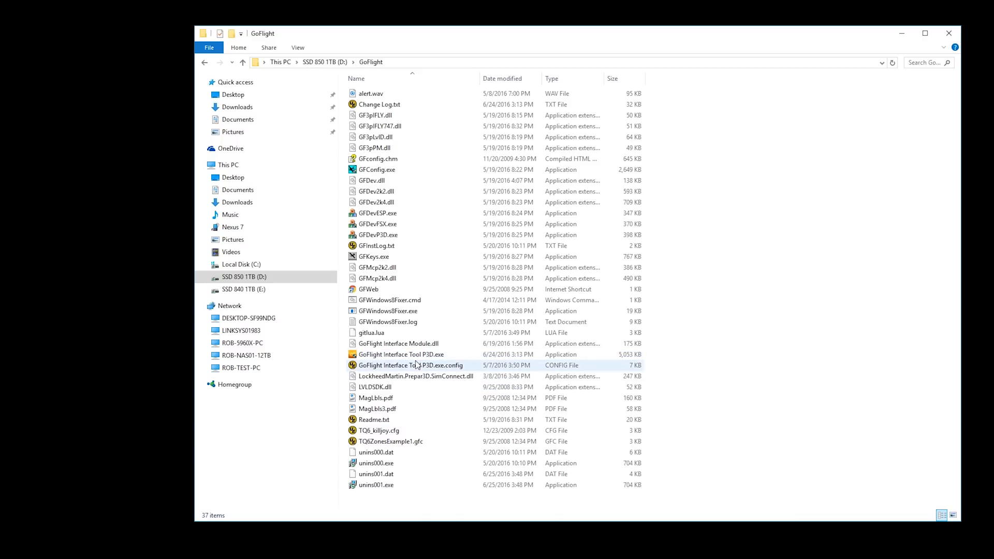
# View the Program Files (x86) folder on drive C and return to the GoFlight folder's entry on drive D
pyautogui.click(244, 266)
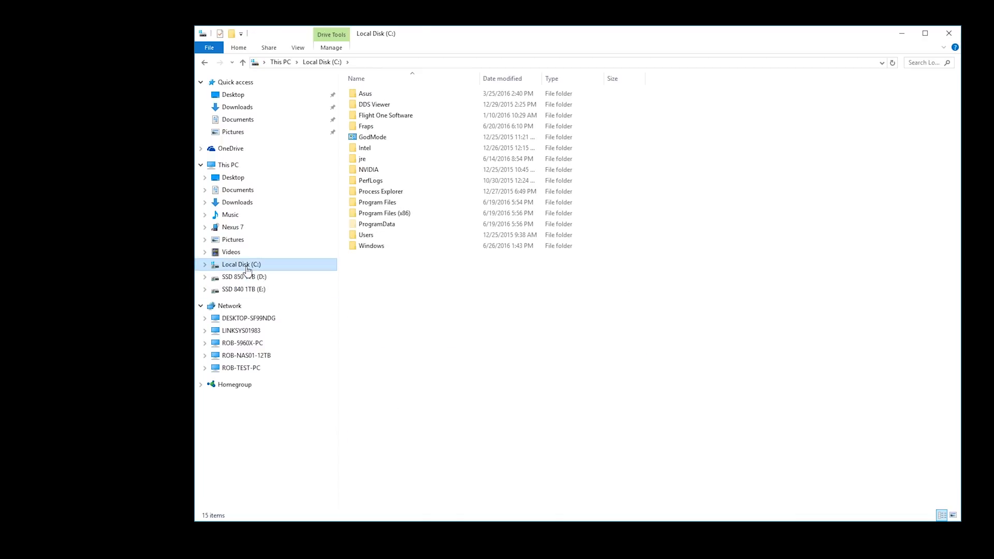
pyautogui.doubleClick(386, 214)
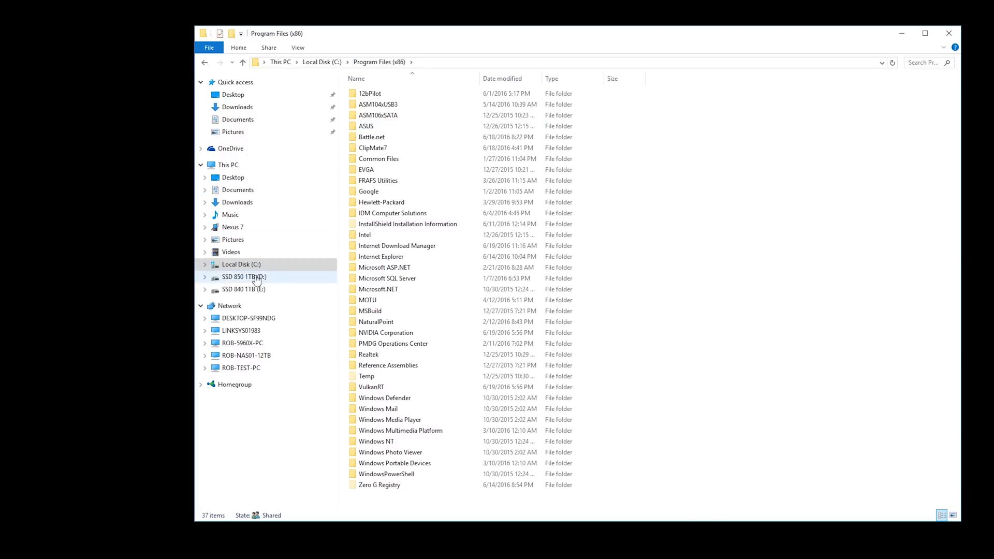
pyautogui.click(257, 279)
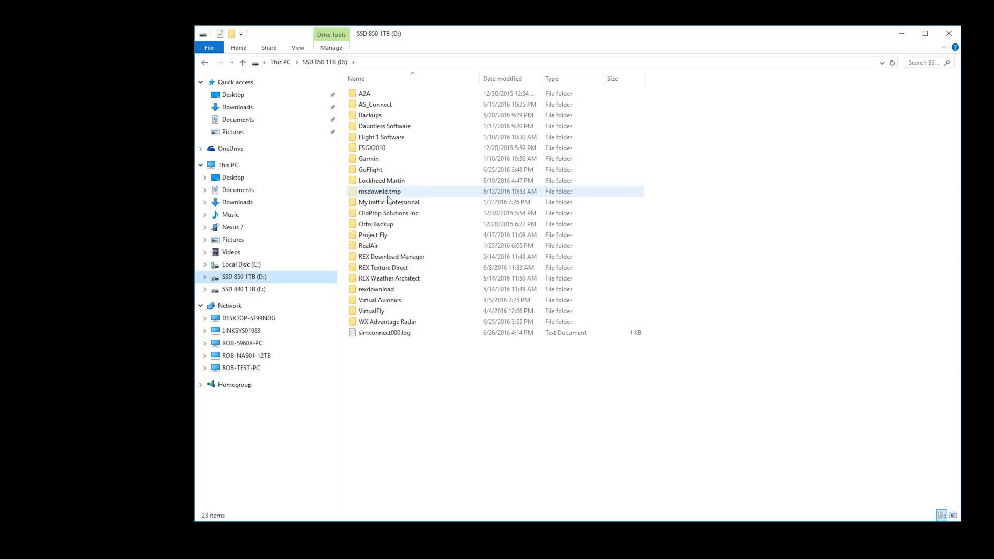
pyautogui.click(377, 173)
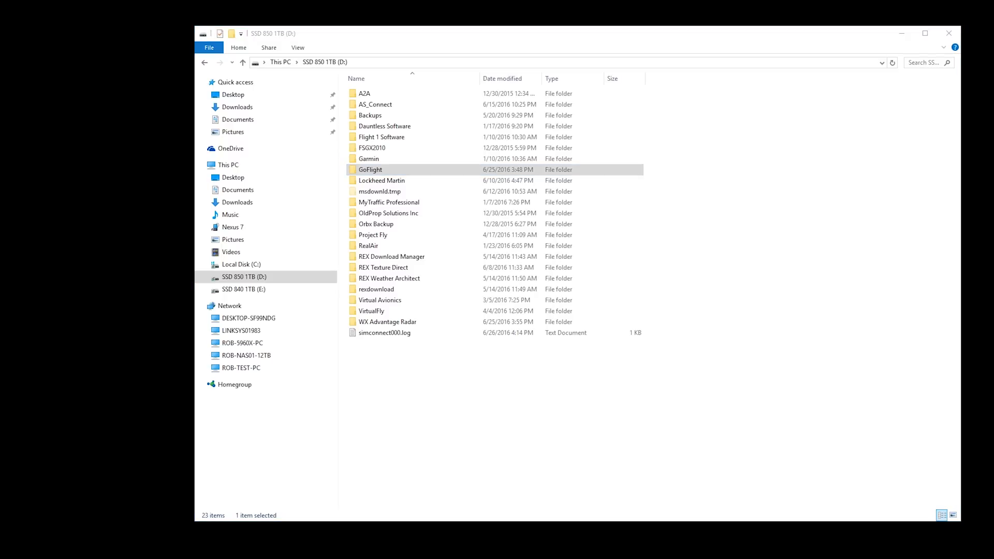
# Check the run-as-administrator compatibility setting in the GFConfig shortcut's properties and close them
pyautogui.moveTo(1, 430); pyautogui.dragTo(605, 374)
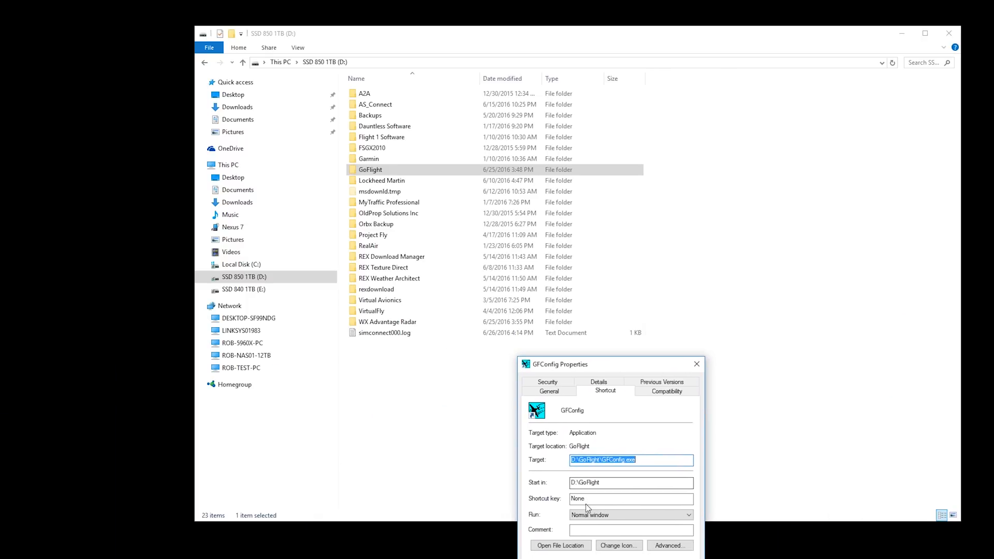
pyautogui.click(677, 391)
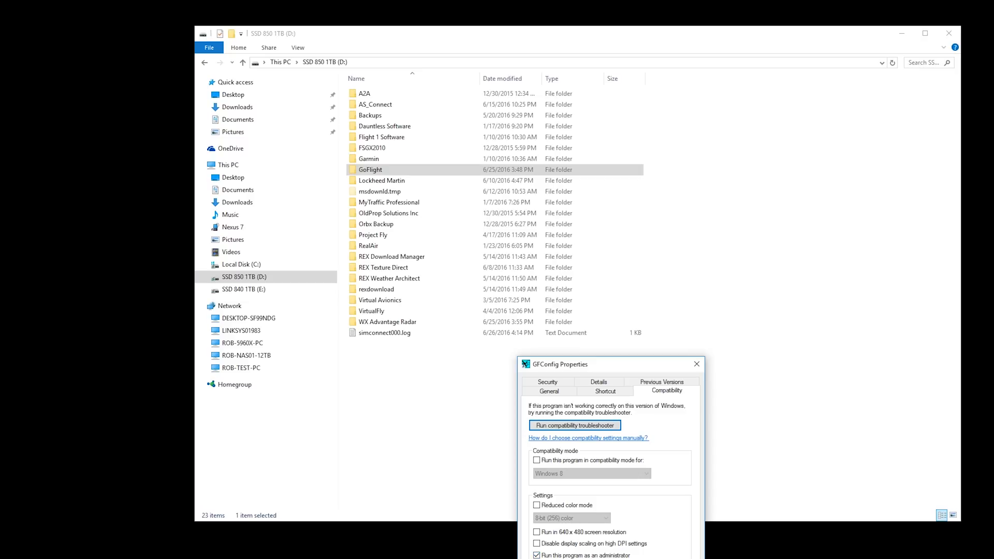
pyautogui.press('Escape')
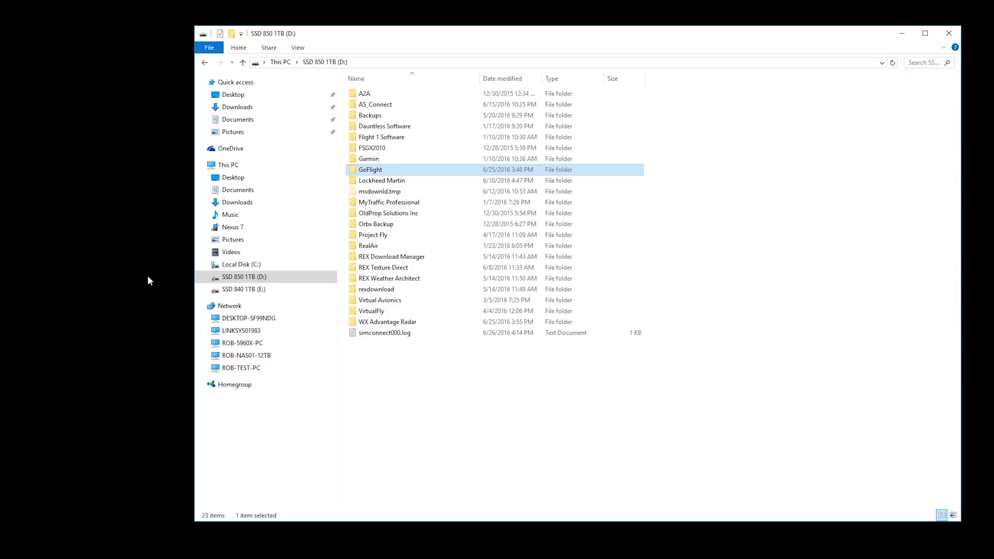
# Open the GoFlight folder and check the run-as-administrator compatibility setting of GFDevP3D.exe, leaving its properties without changes
pyautogui.doubleClick(385, 174)
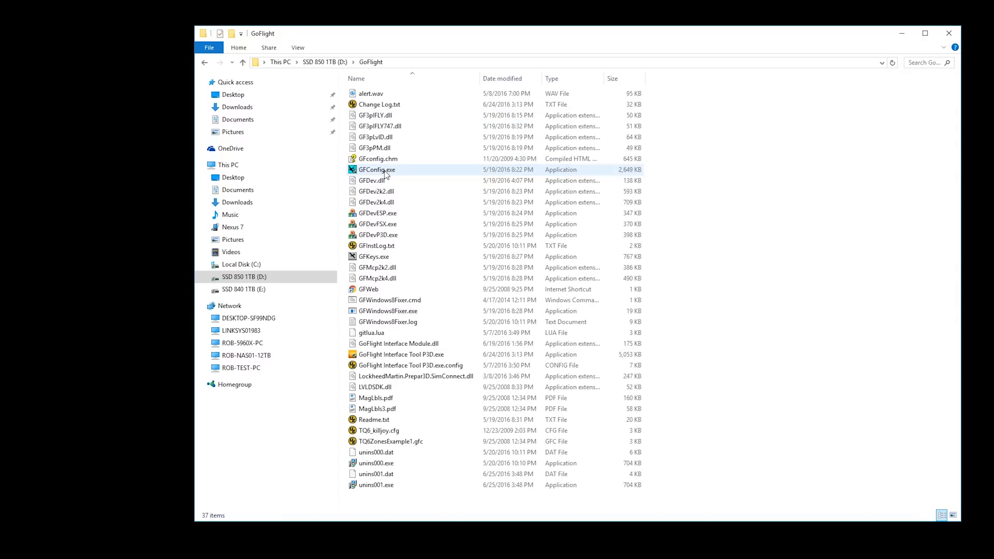
pyautogui.click(376, 236)
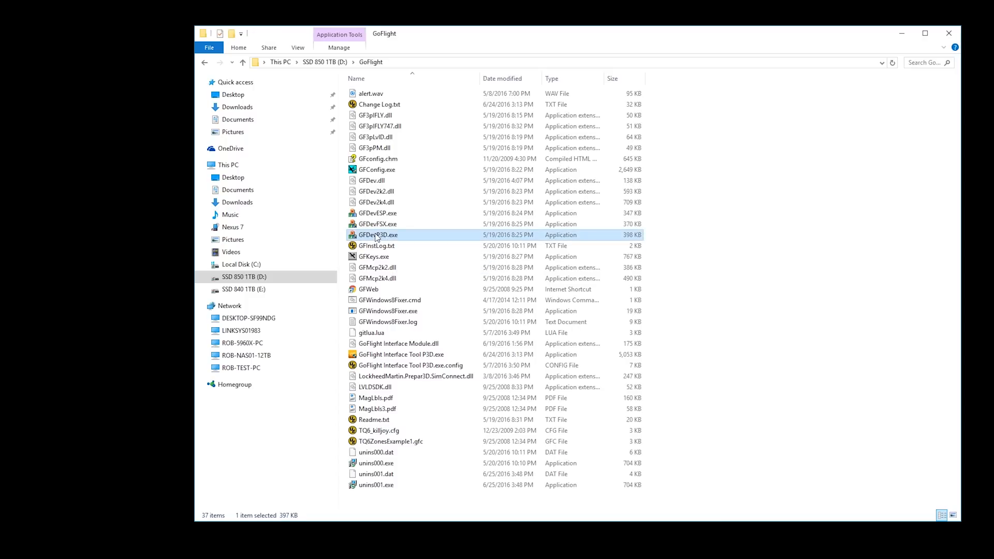
pyautogui.rightClick(380, 235)
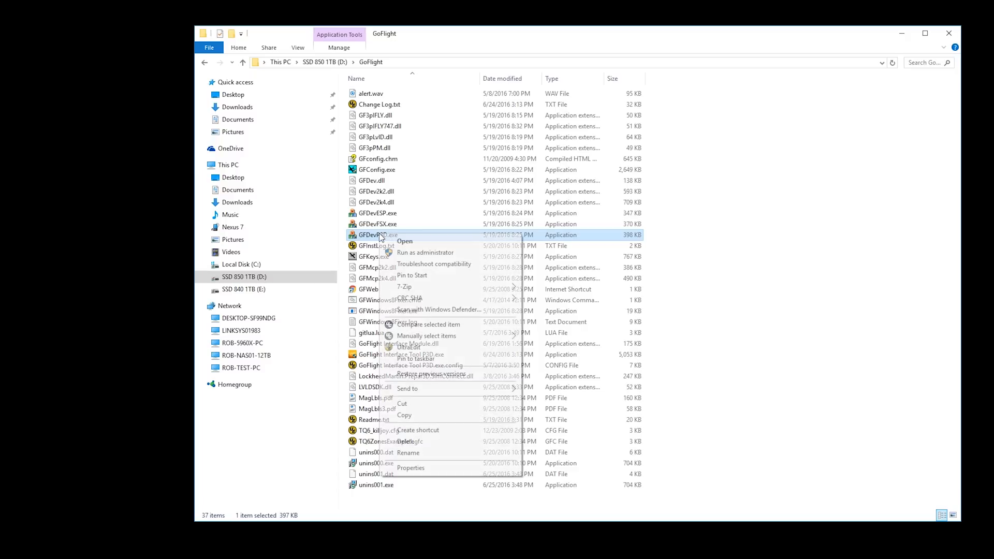
pyautogui.click(414, 469)
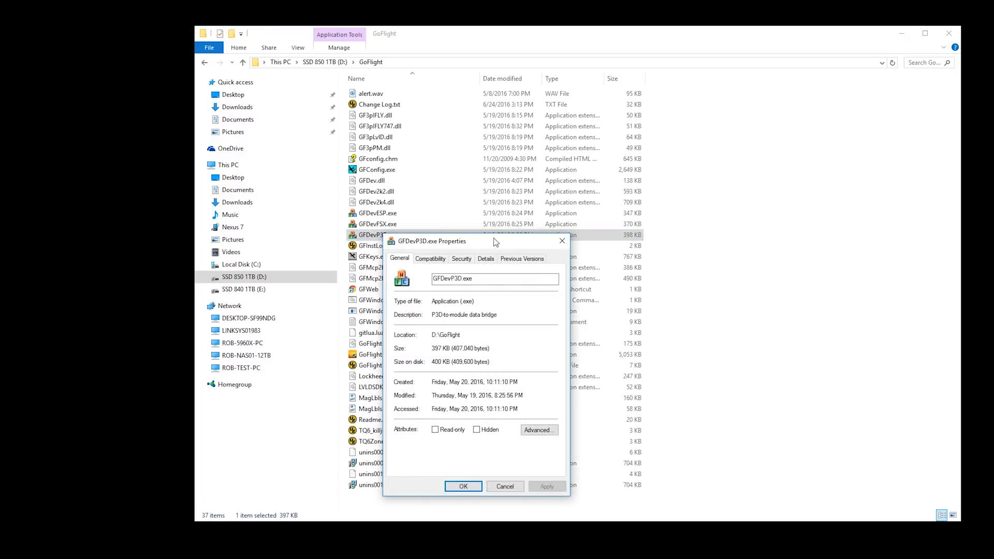
pyautogui.click(434, 261)
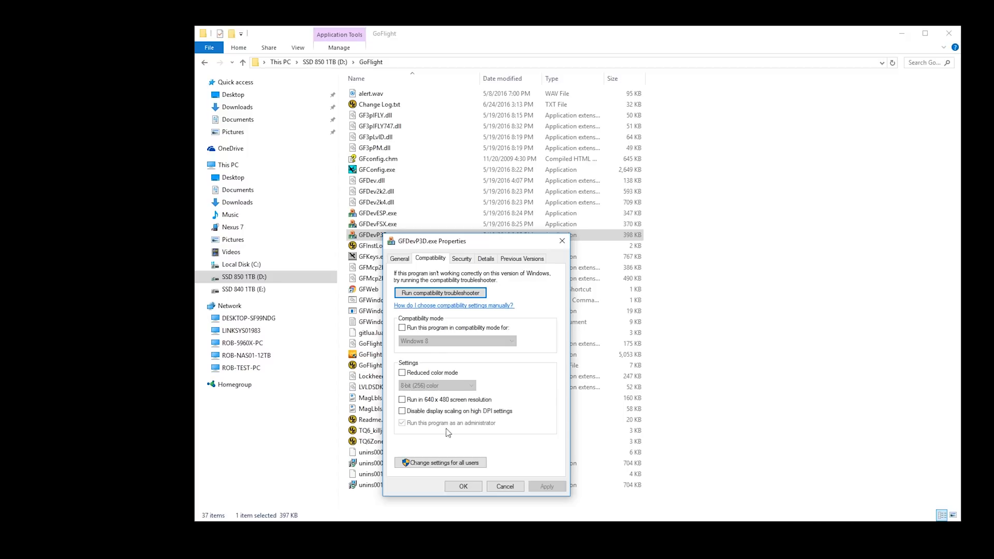
pyautogui.click(505, 487)
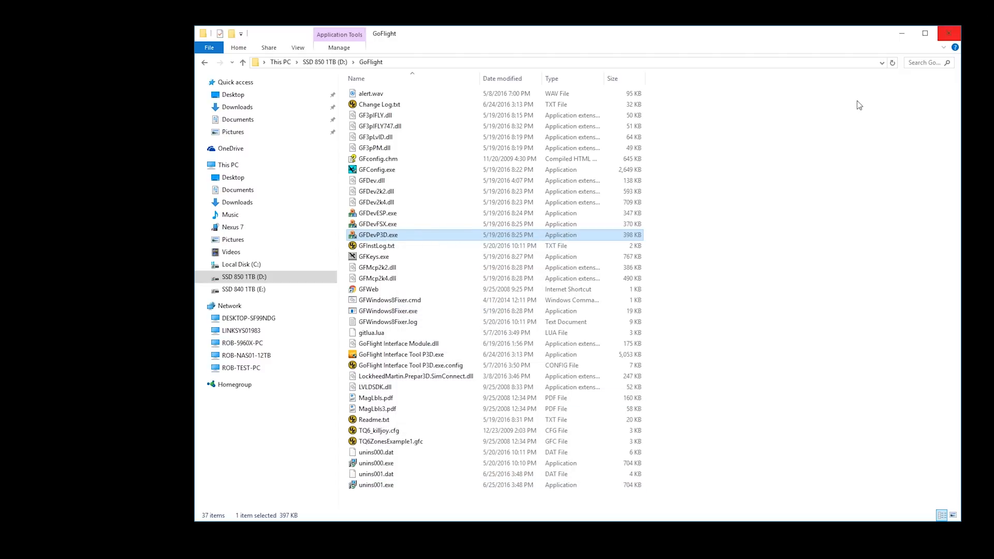
# Check the run-as-administrator compatibility setting of GoFlight Interface Tool P3D.exe and leave its properties without changes
pyautogui.click(408, 357)
pyautogui.rightClick(409, 361)
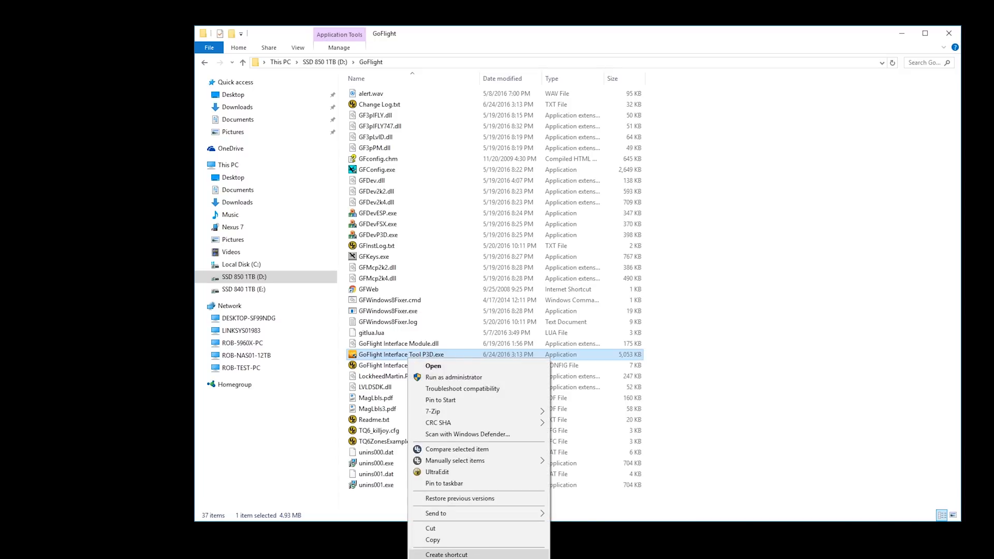
pyautogui.click(466, 553)
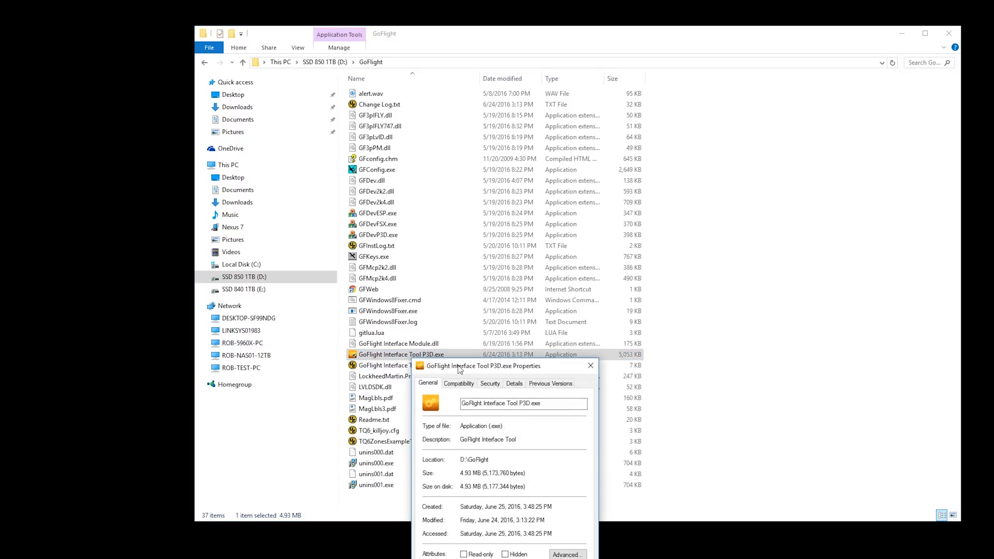
pyautogui.click(457, 384)
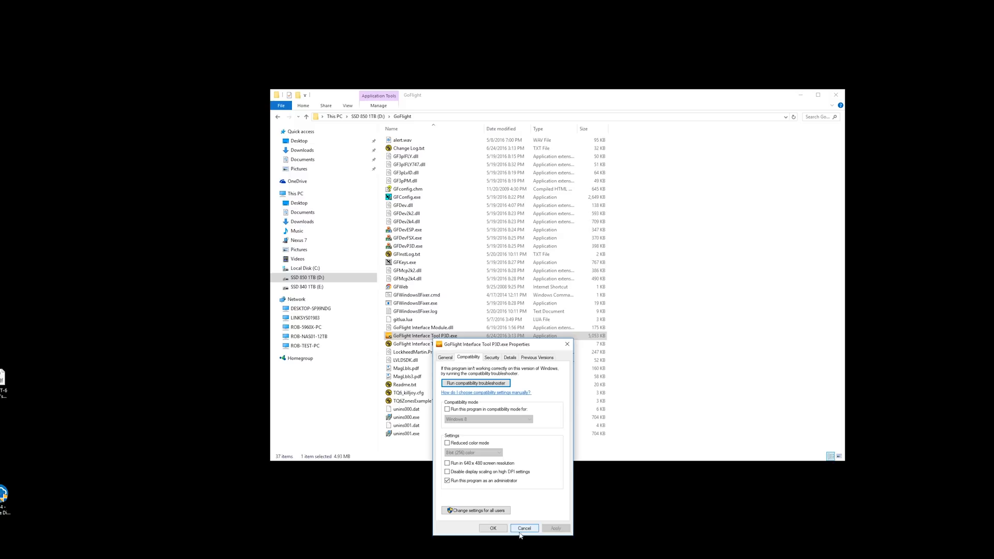
pyautogui.click(524, 529)
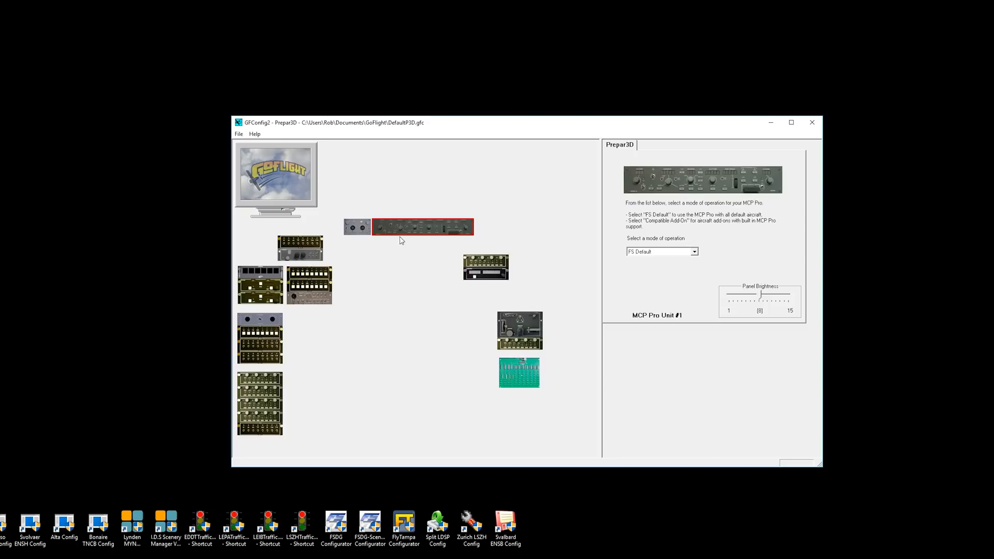
# In GFConfig2, examine the GF-T8 unit's button assignments and the modes of operation offered for the MCP Pro
pyautogui.click(302, 246)
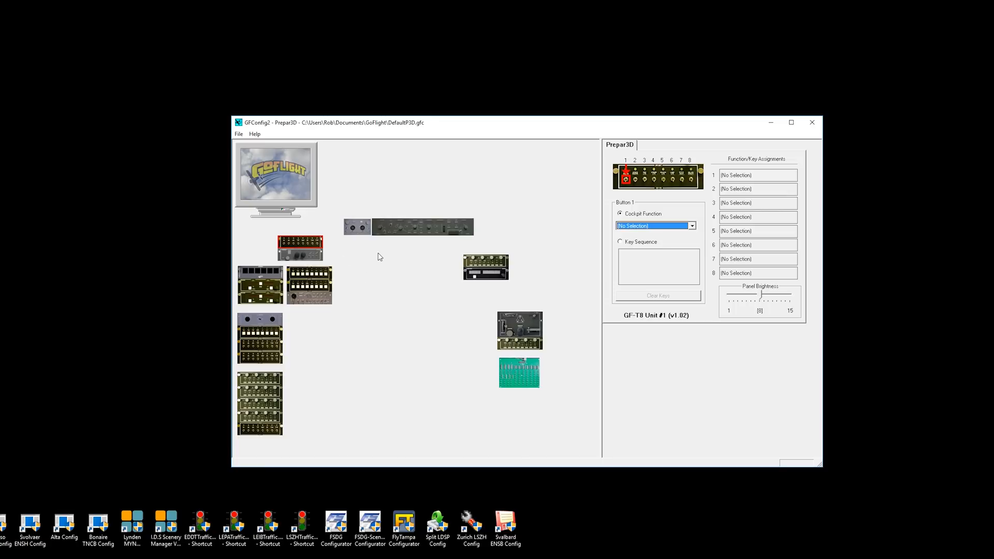
pyautogui.click(391, 231)
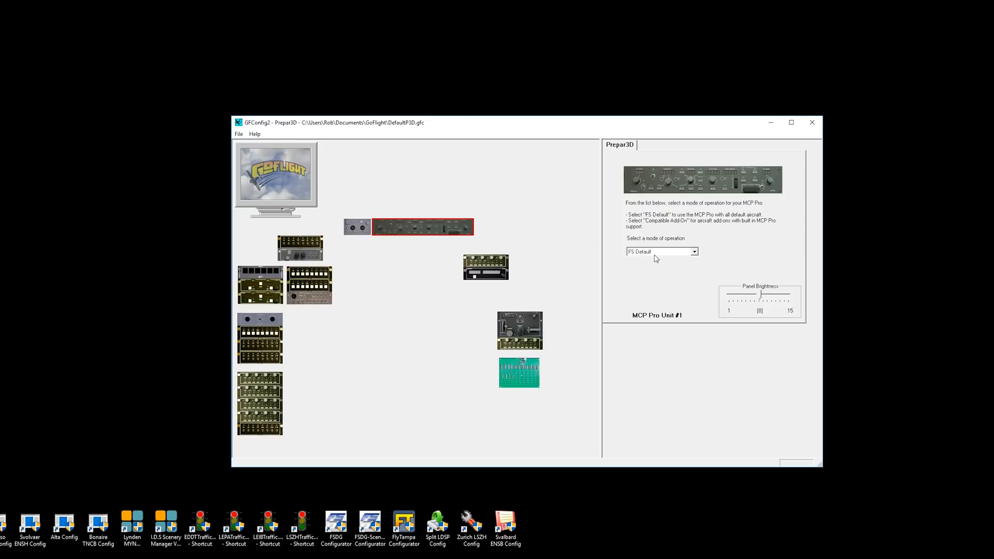
pyautogui.click(699, 254)
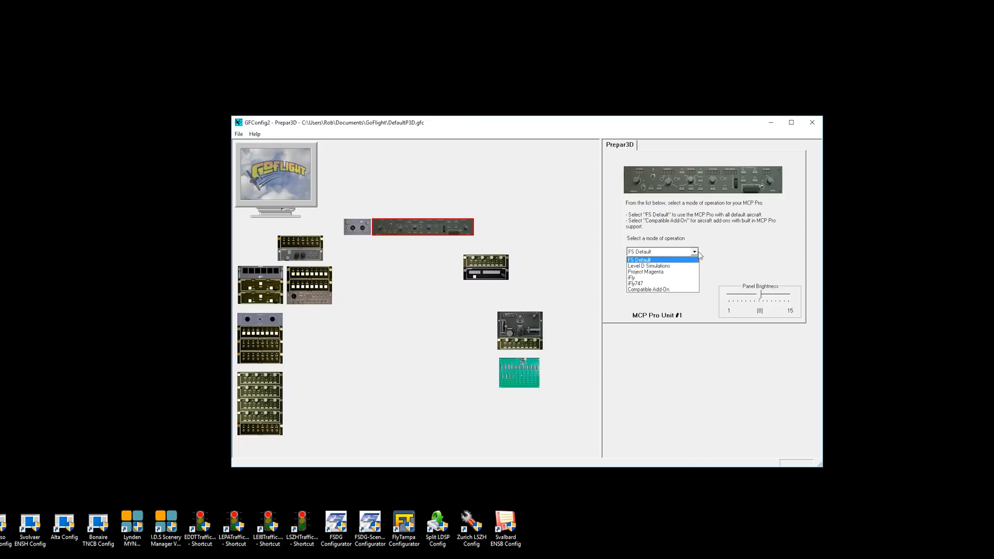
pyautogui.click(742, 253)
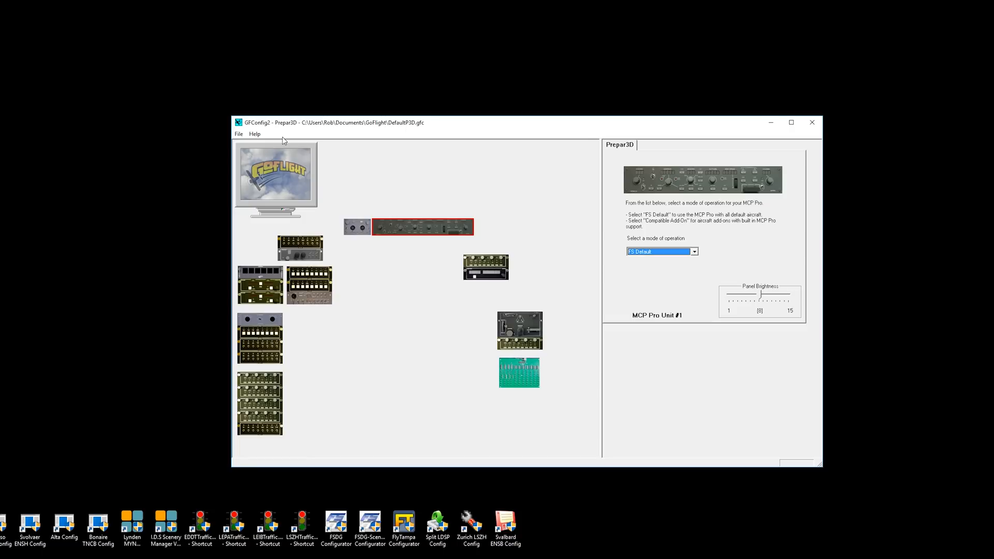
# Save the current configuration under the new name Learjet35 in the GoFlight documents folder
pyautogui.click(238, 133)
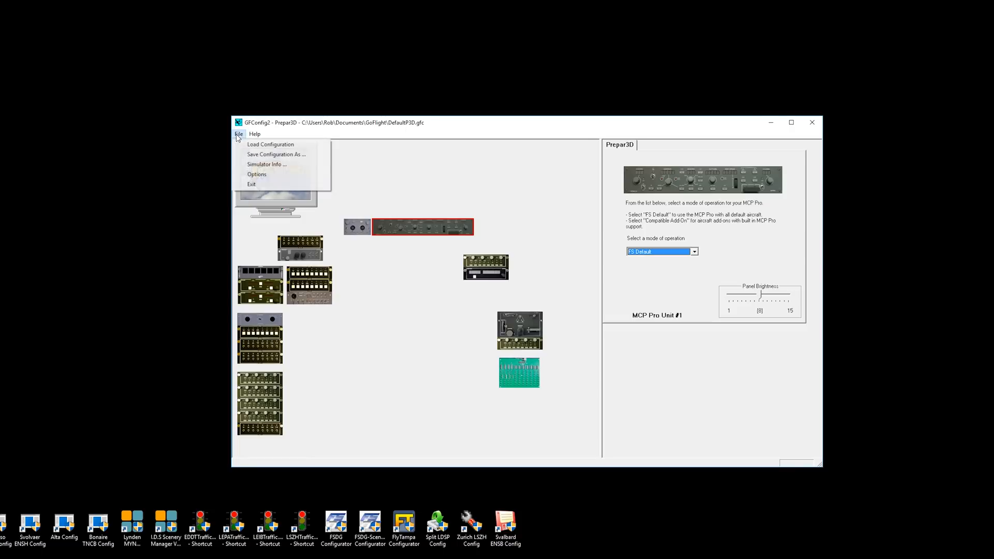
pyautogui.click(254, 155)
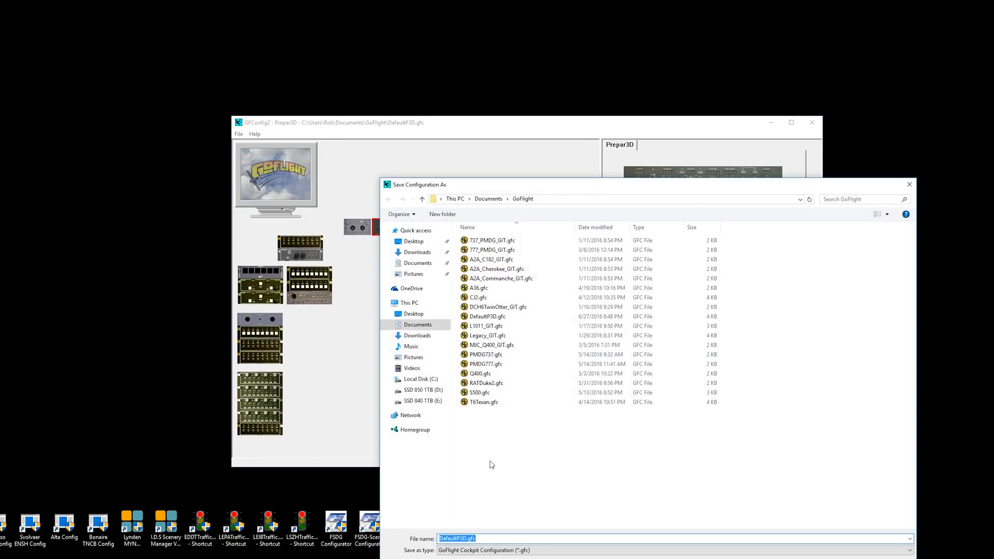
pyautogui.click(467, 539)
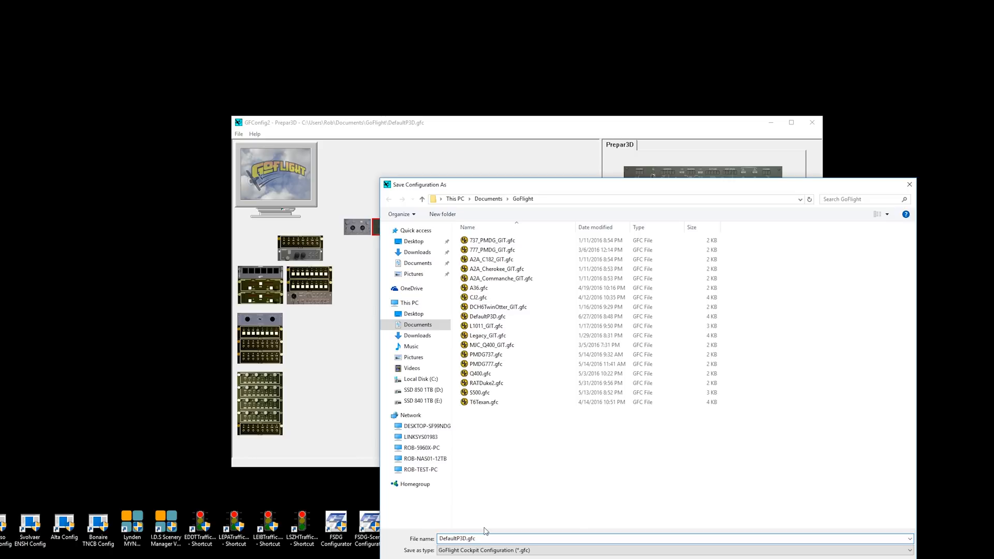
pyautogui.press('BackSpace')
pyautogui.press('BackSpace')
pyautogui.press('BackSpace')
pyautogui.press('BackSpace')
pyautogui.press('BackSpace')
pyautogui.press('BackSpace')
pyautogui.press('BackSpace')
pyautogui.press('BackSpace')
pyautogui.press('BackSpace')
pyautogui.press('BackSpace')
pyautogui.write('Learjet35')
pyautogui.press('Return')
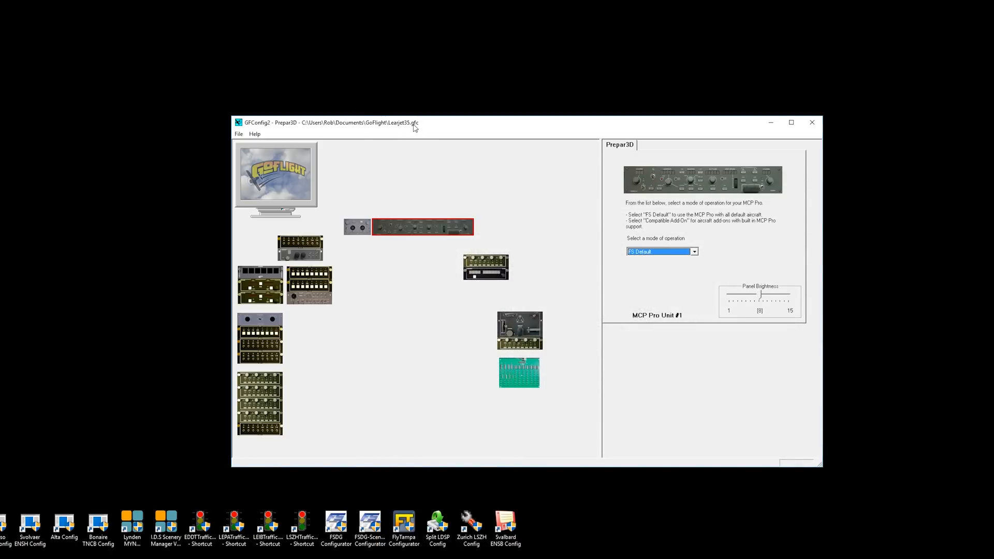
# Set the MCP Pro's mode of operation to Compatible Add-On and display the settings of the GF-EFIS unit beside it
pyautogui.moveTo(415, 127); pyautogui.dragTo(410, 125)
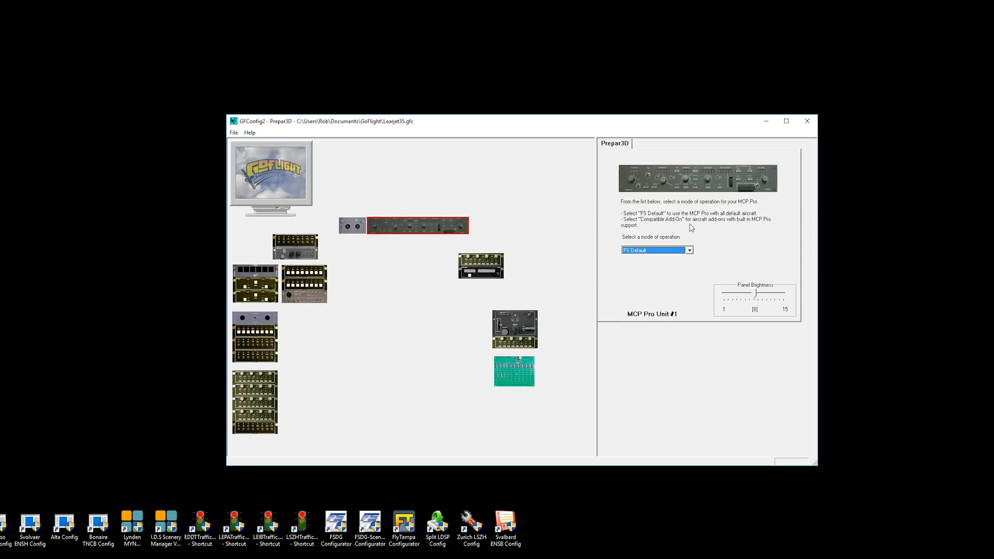
pyautogui.click(690, 251)
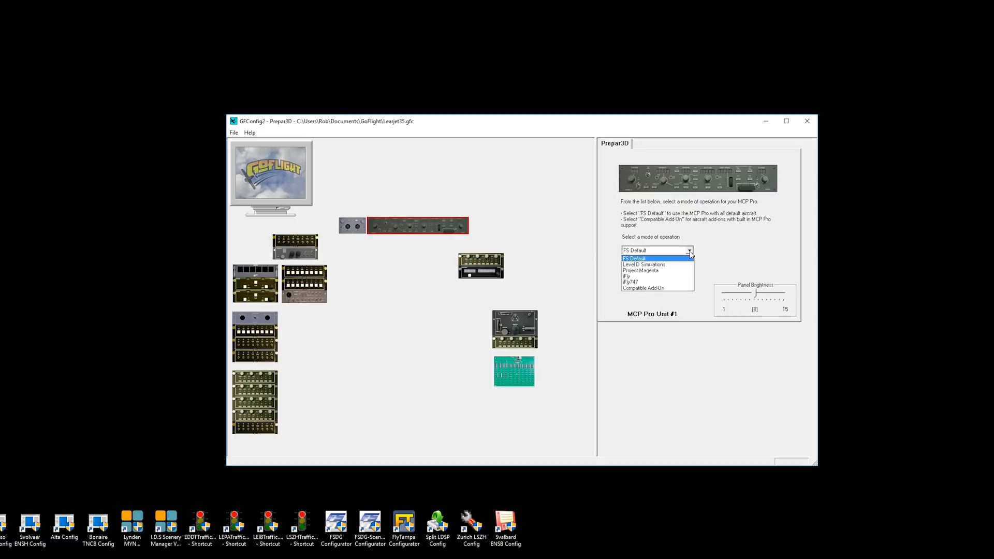
pyautogui.click(647, 289)
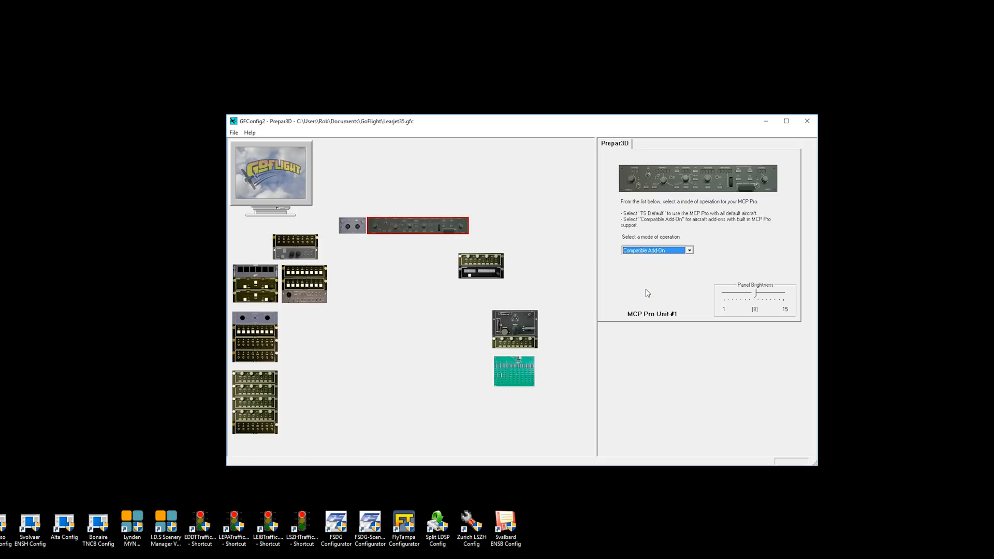
pyautogui.click(357, 226)
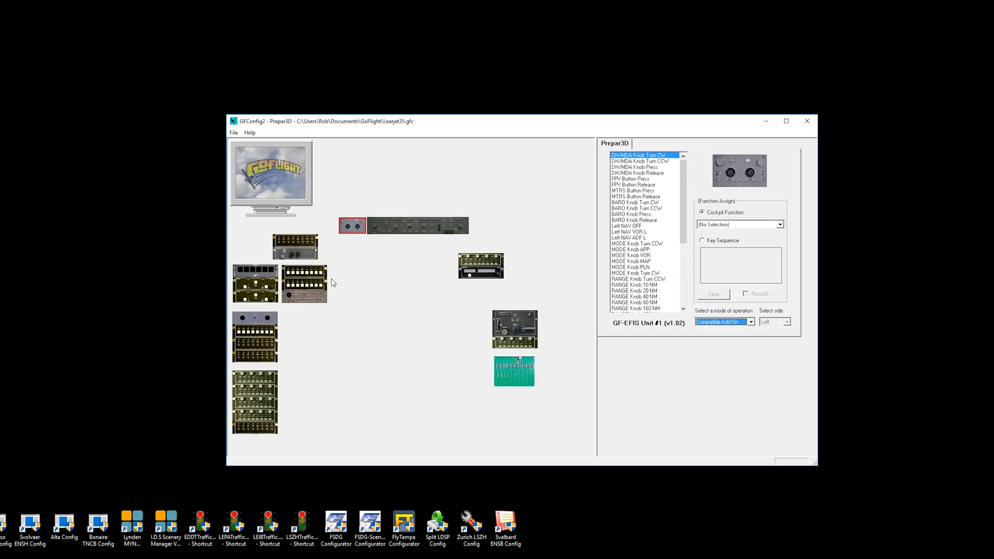
# Examine the cockpit functions offered for button 1 of the GF-WCP unit and the modes of operation of the GF-SECM unit
pyautogui.click(264, 274)
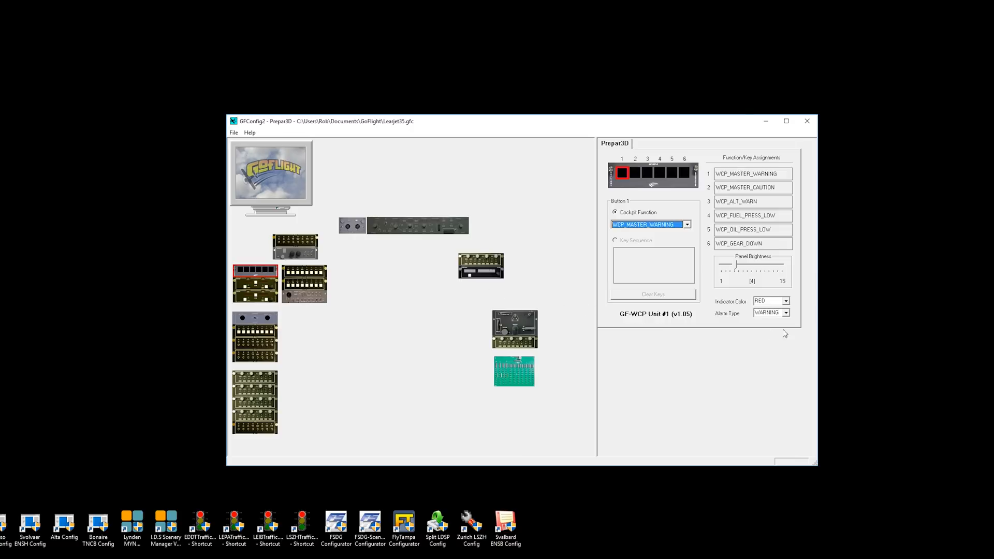
pyautogui.click(687, 225)
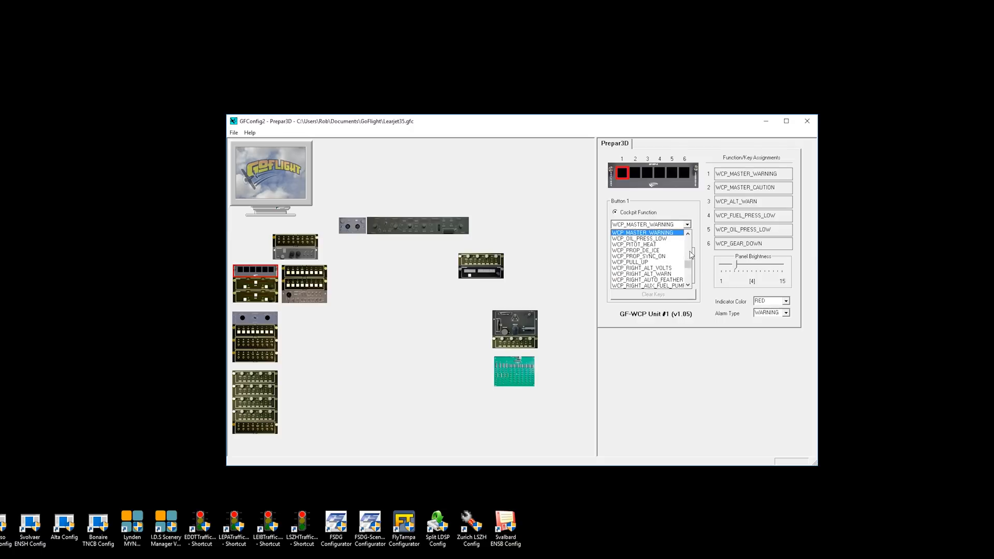
pyautogui.scroll(5, 691, 250)
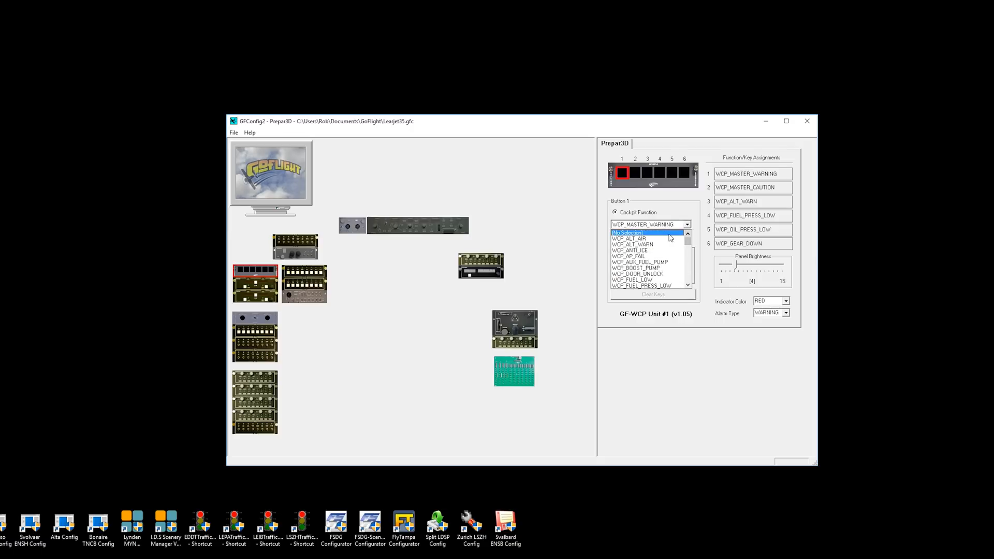
pyautogui.click(686, 200)
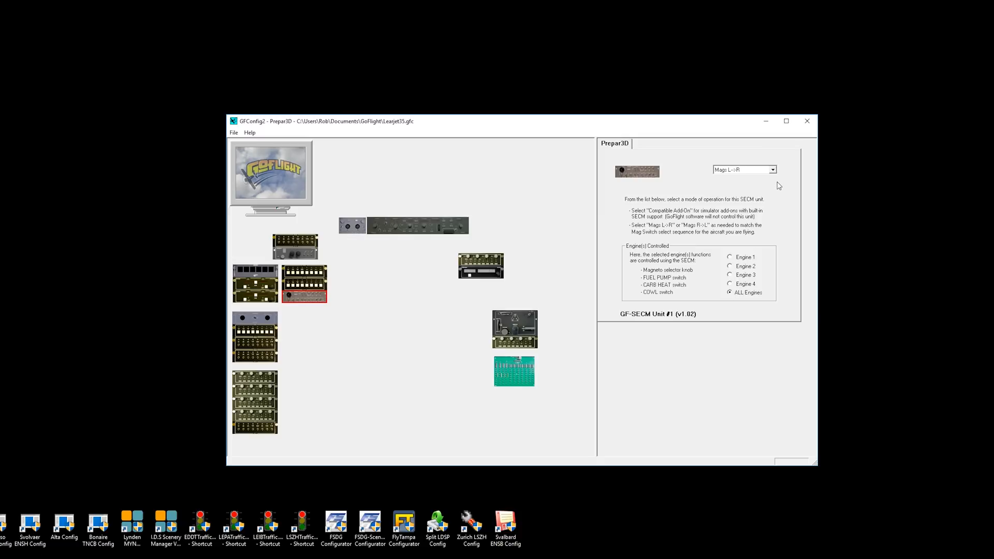
pyautogui.click(773, 170)
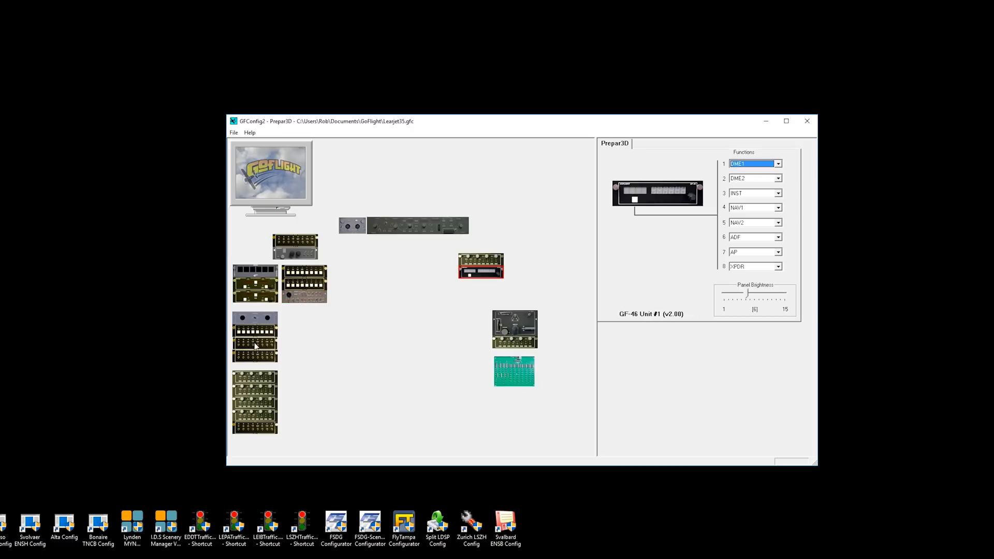
# Check the button and knob assignments of GF-T8 Unit #4, GF-P8 Unit #2 and GF-RP48 Units #4 and #5
pyautogui.click(255, 346)
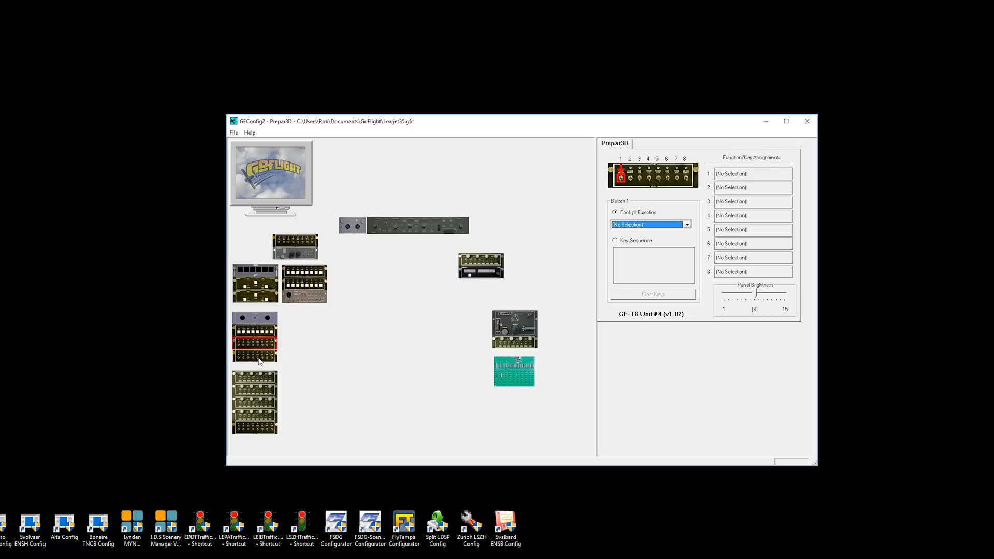
pyautogui.click(260, 334)
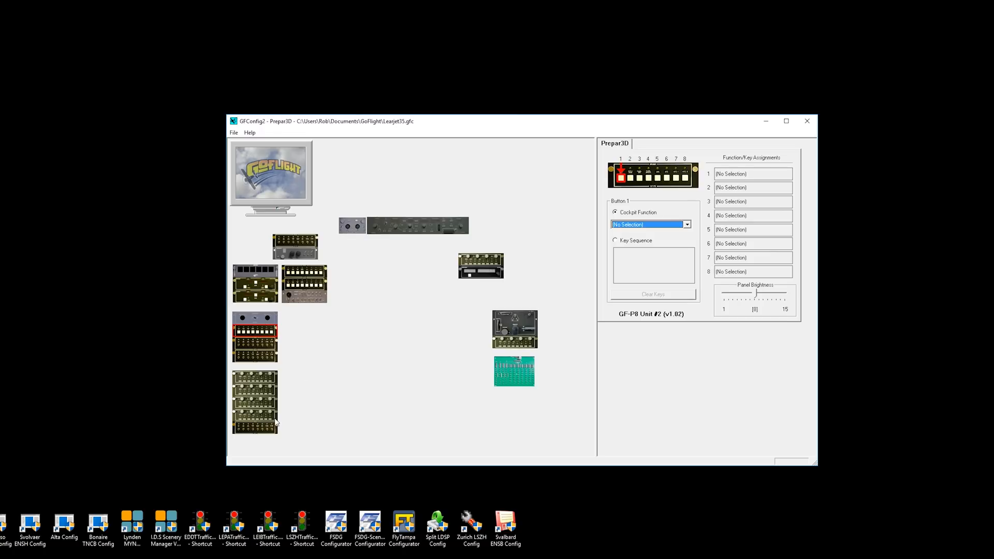
pyautogui.click(264, 383)
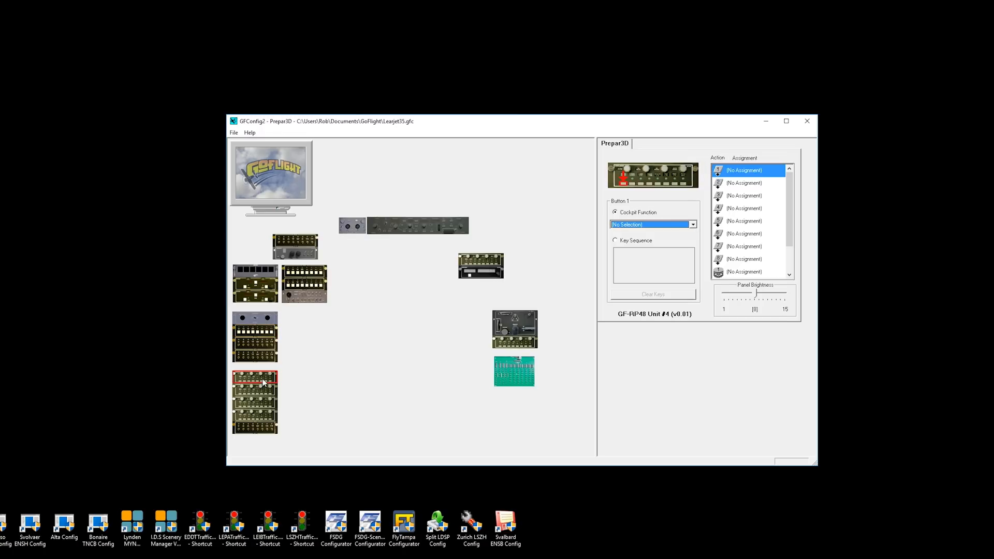
pyautogui.click(490, 259)
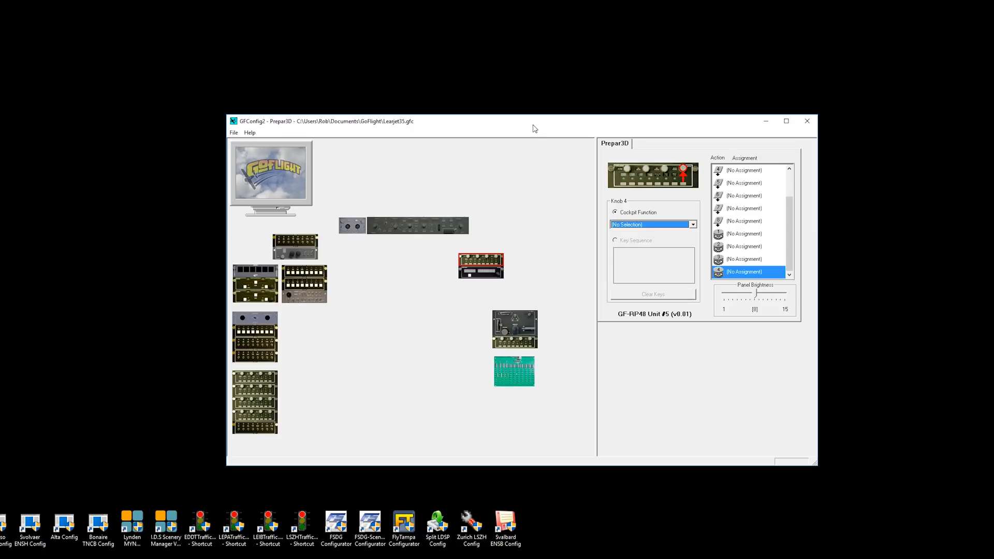
# Close GFConfig2 and switch to GoFlight Interface Tool P3D, displaying its settings
pyautogui.moveTo(526, 126); pyautogui.dragTo(503, 119)
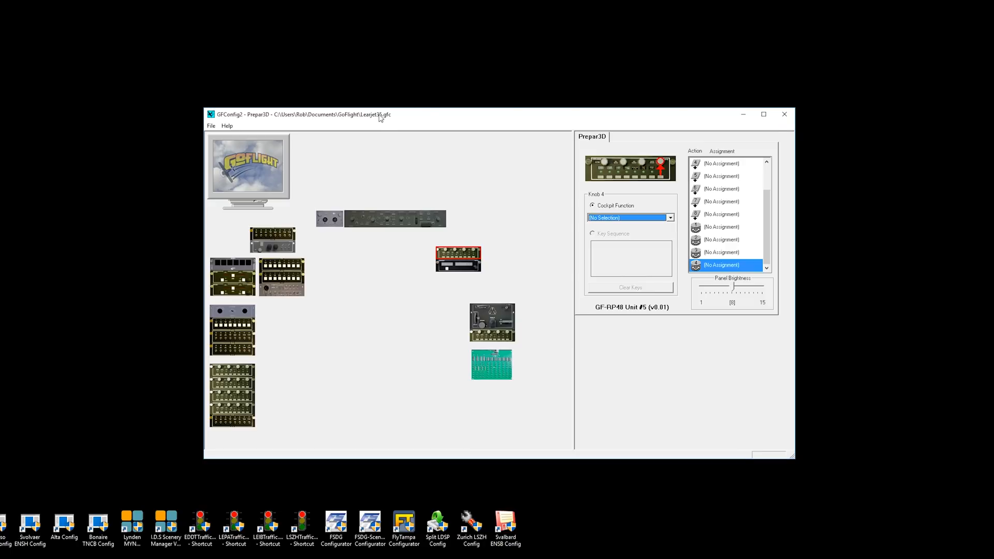
pyautogui.click(785, 117)
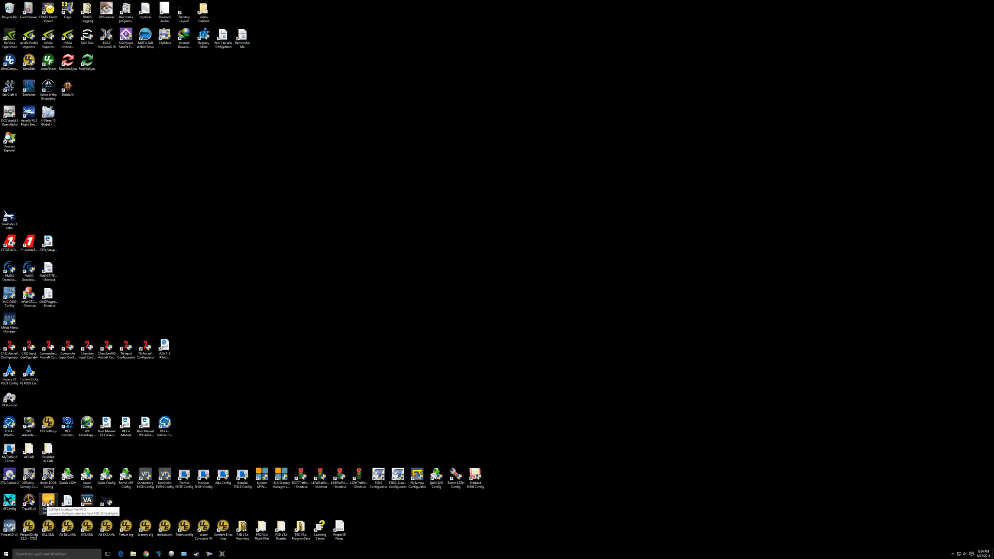
pyautogui.doubleClick(48, 502)
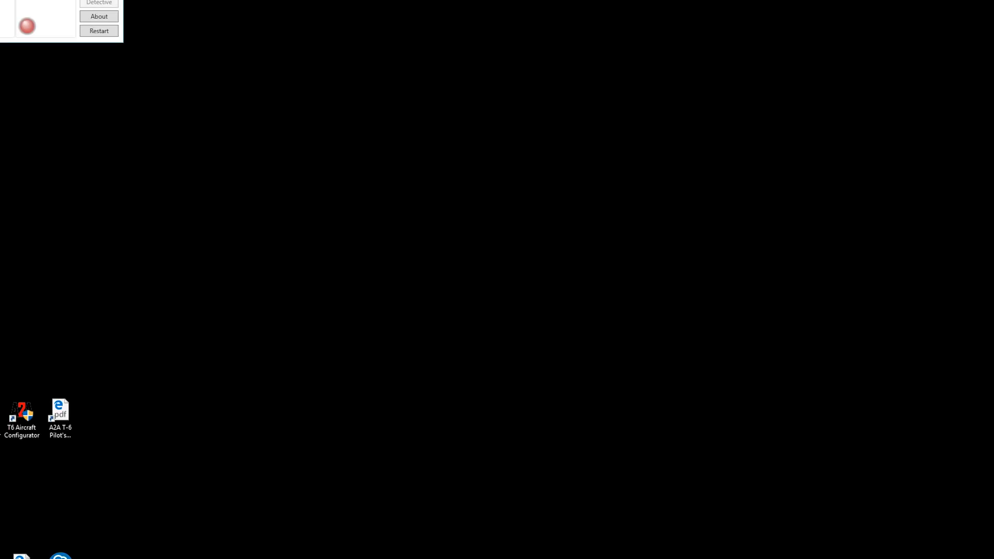
pyautogui.moveTo(0, 0); pyautogui.dragTo(288, 148)
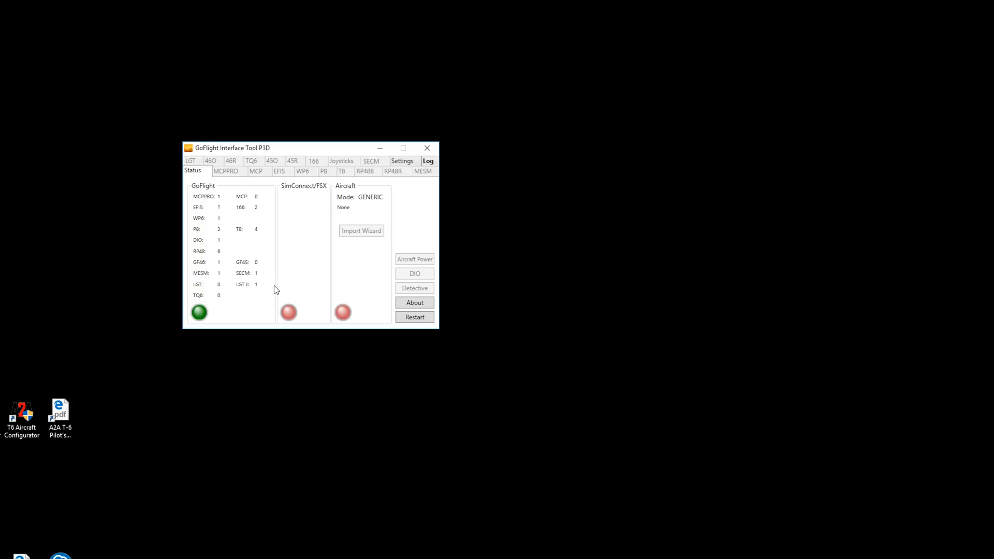
pyautogui.click(405, 163)
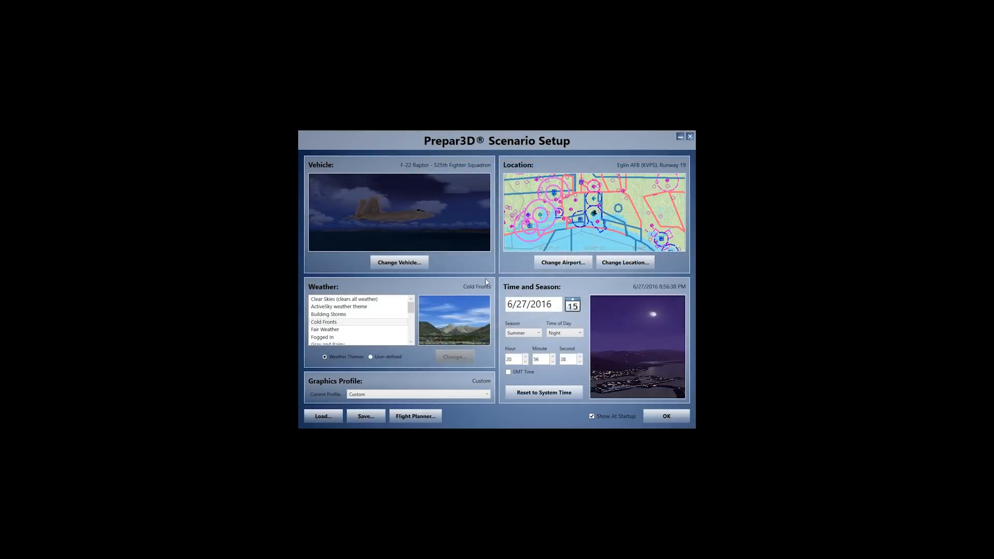
# In the Prepar3D scenario setup, search the vehicles for learjet and choose Learjet 35A C-FCCJ GNS
pyautogui.click(400, 264)
pyautogui.write('le')
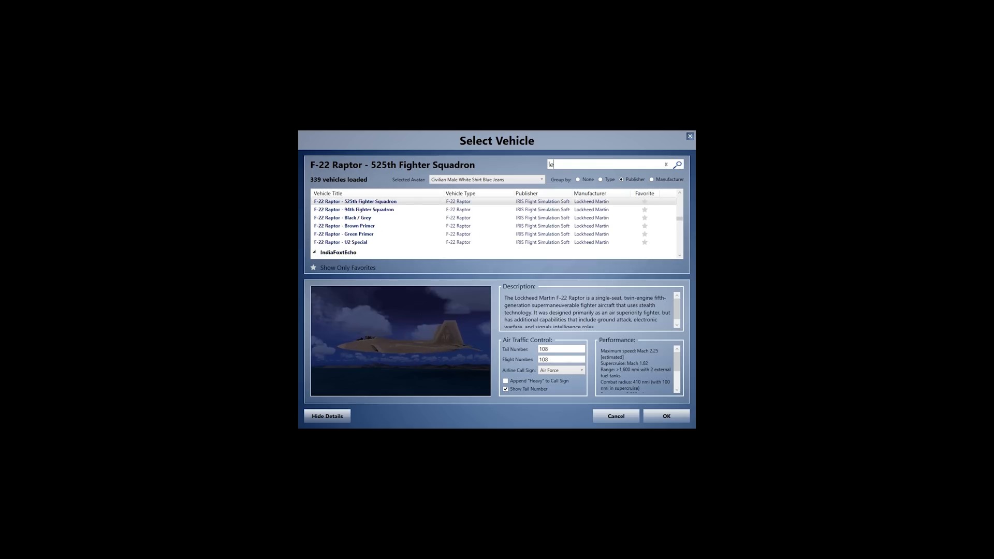
pyautogui.write('arjet')
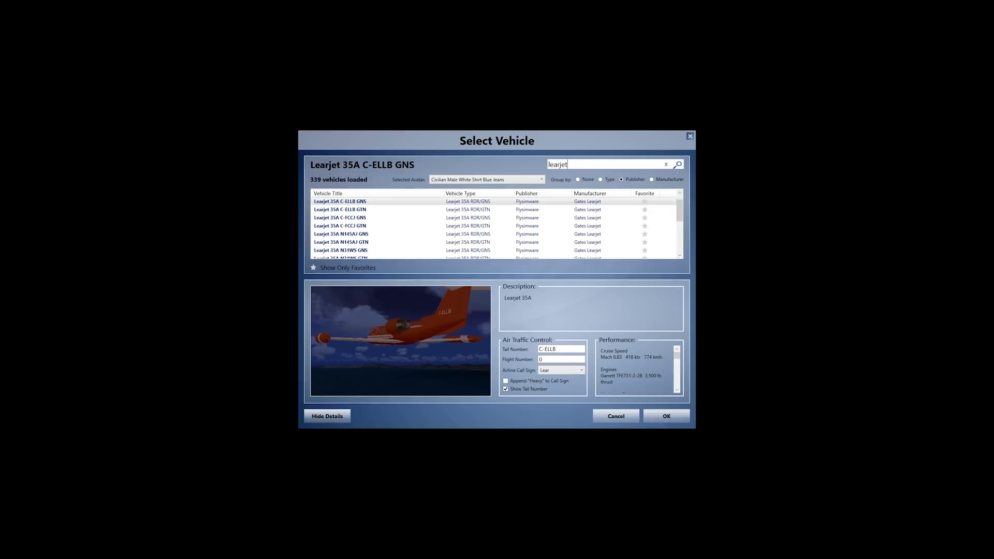
pyautogui.click(359, 222)
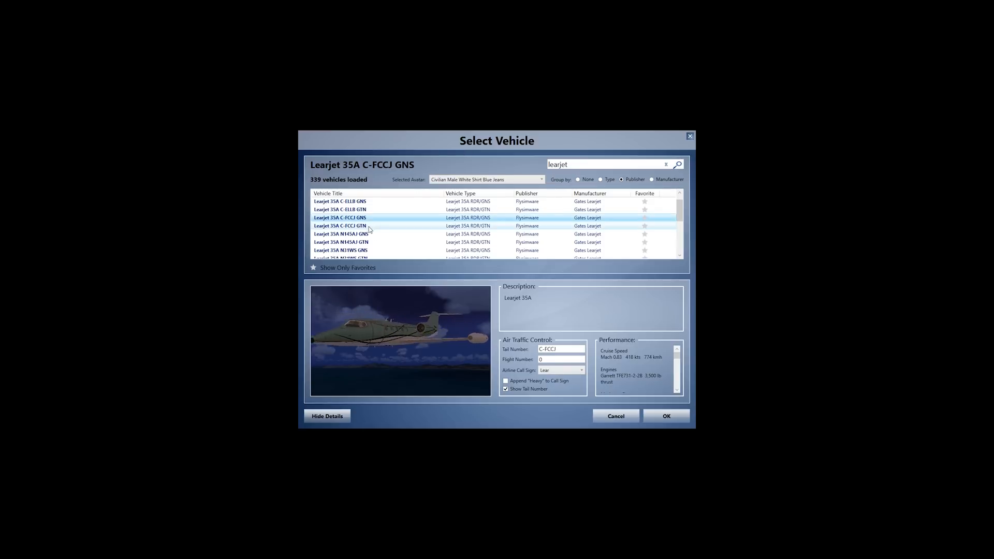
pyautogui.click(657, 417)
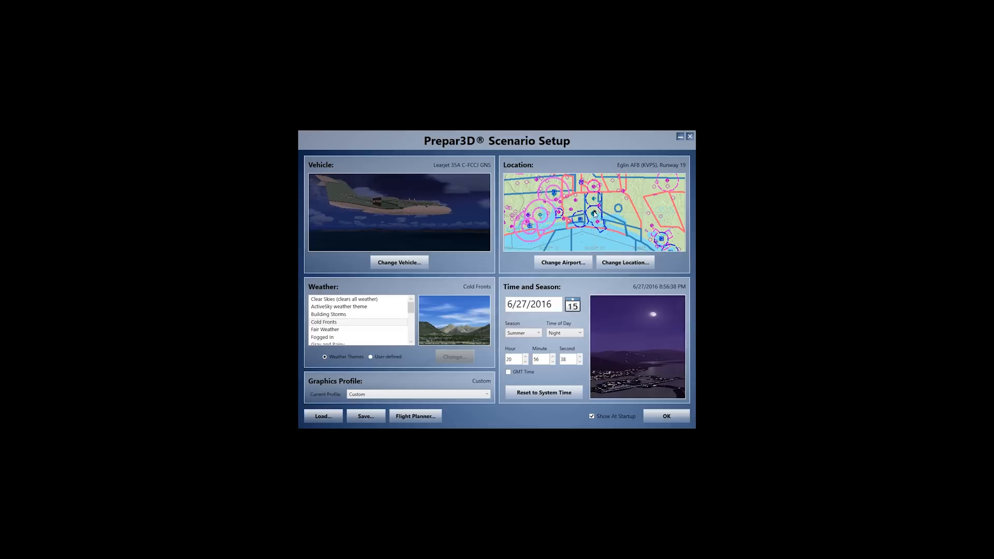
# Set the scenario's weather theme to Clear Skies and its time of day to Day
pyautogui.click(346, 300)
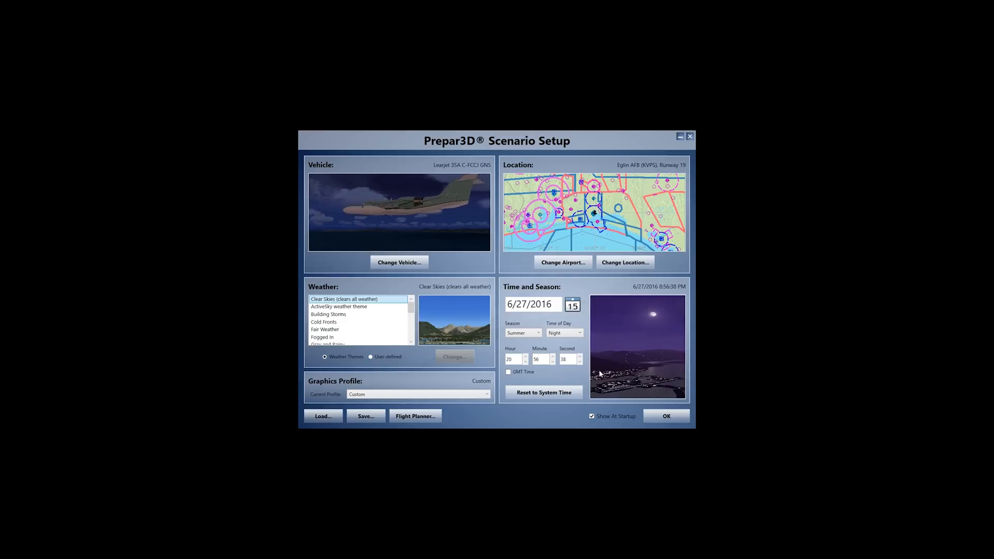
pyautogui.click(580, 333)
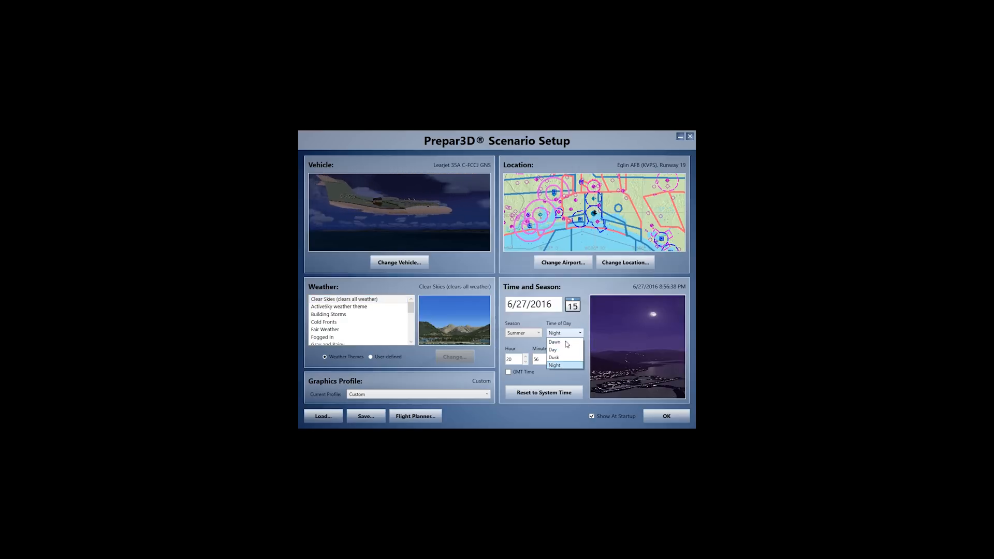
pyautogui.click(554, 350)
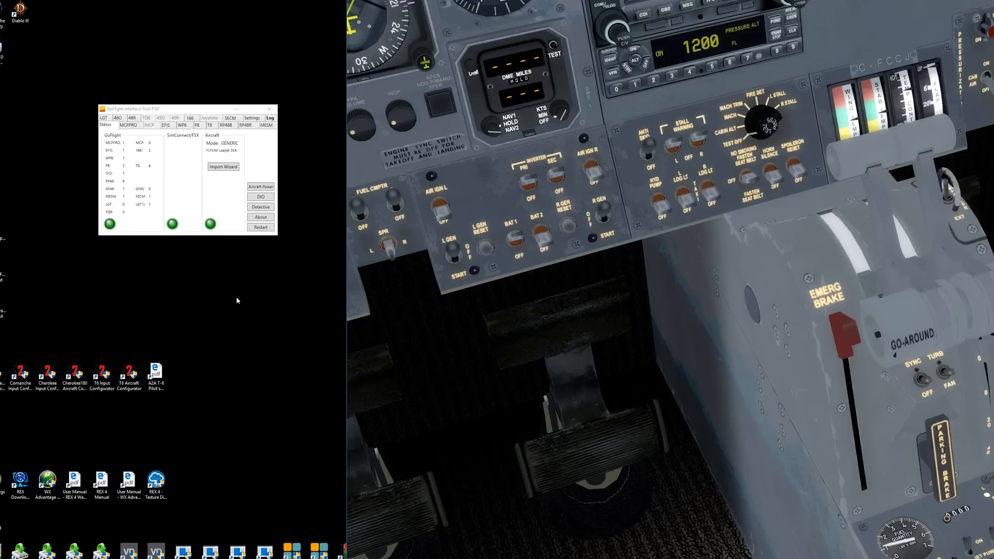
# Capture events and Lvars in the interface tool's Detective window, placed below the main tool window, and pause the output
pyautogui.click(261, 207)
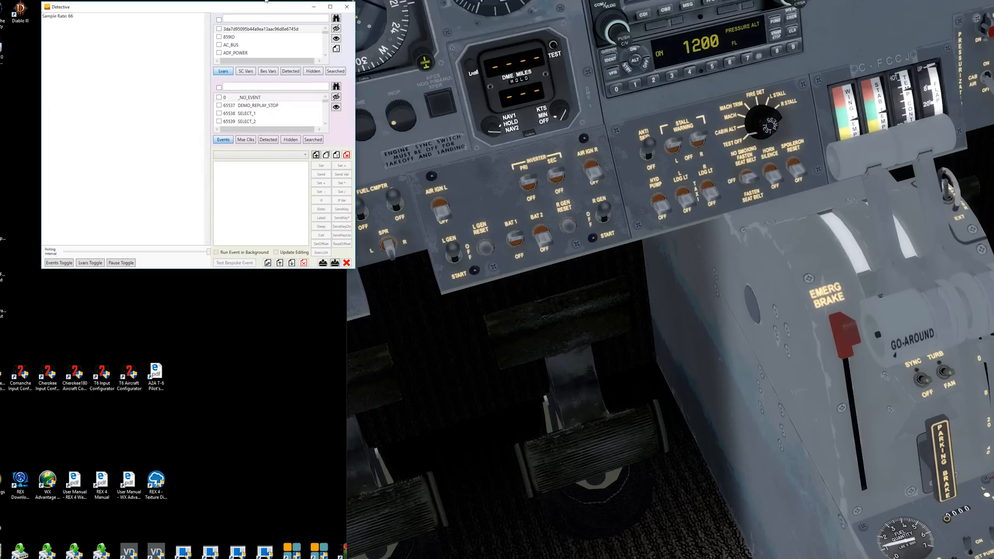
pyautogui.moveTo(261, 6); pyautogui.dragTo(233, 255)
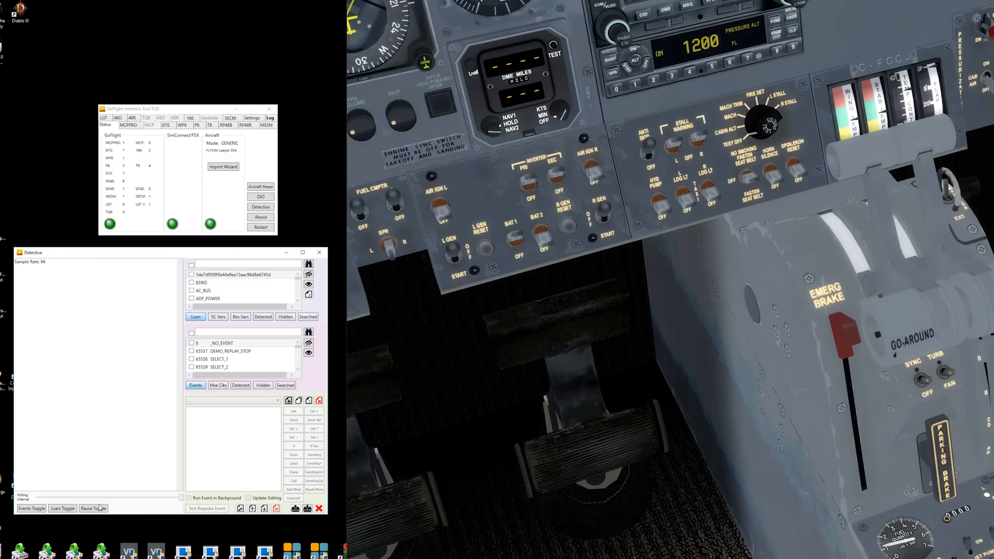
pyautogui.click(38, 511)
pyautogui.click(62, 510)
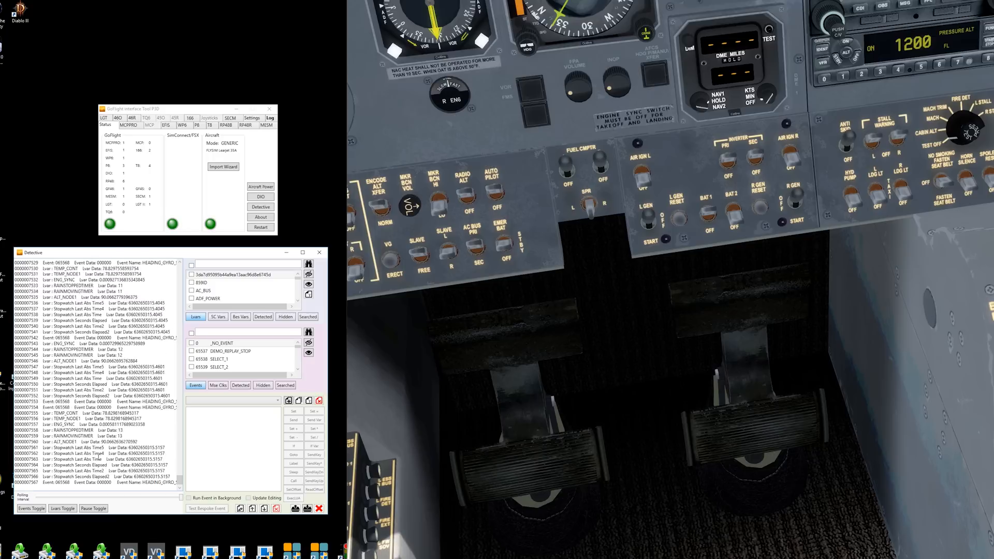
pyautogui.click(94, 509)
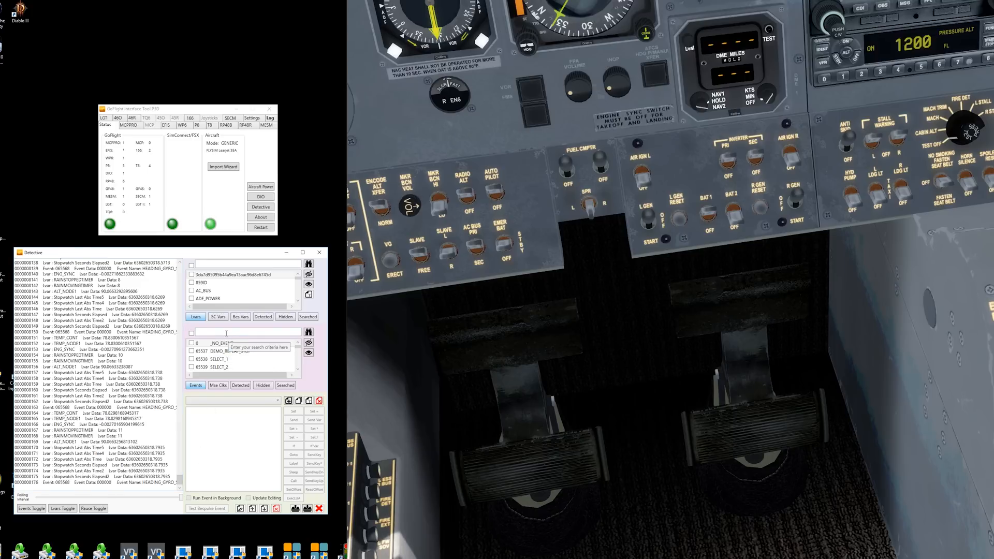
# Select all detected Lvars in Detective and hide them from the console
pyautogui.click(263, 317)
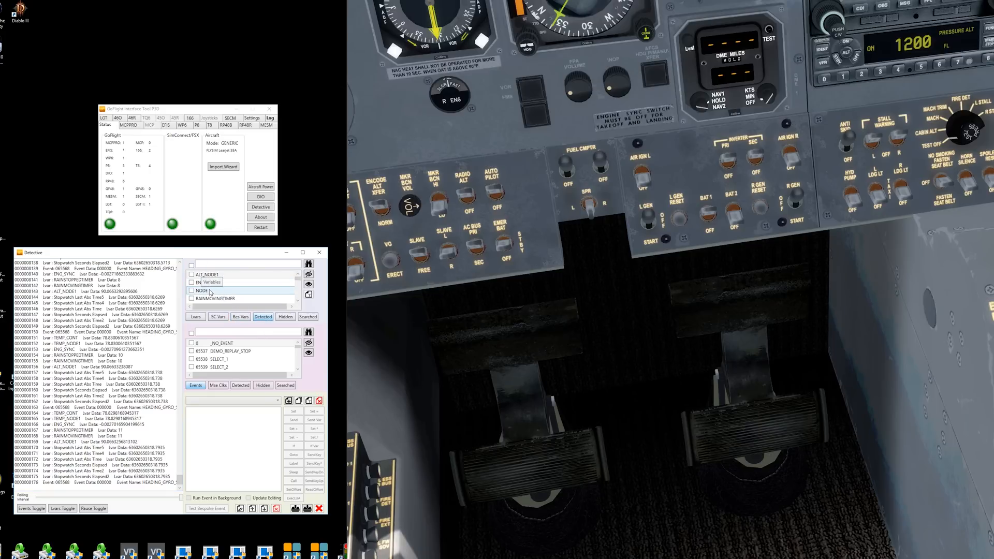
pyautogui.click(192, 266)
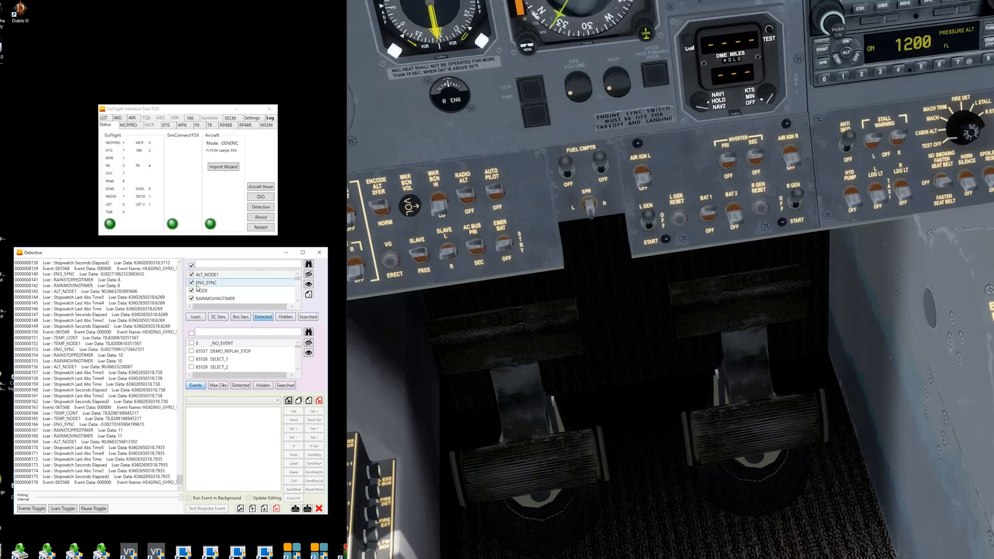
pyautogui.click(297, 296)
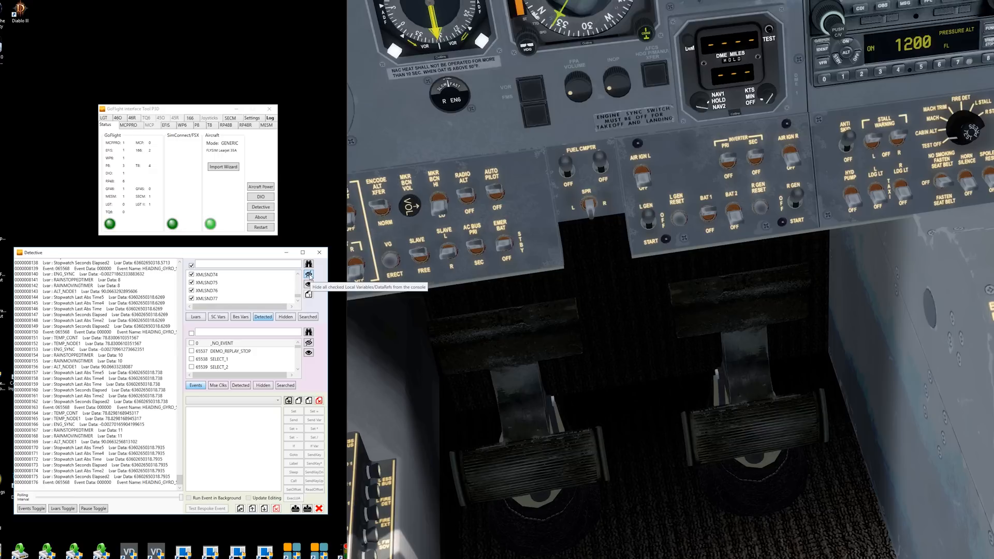
pyautogui.click(310, 275)
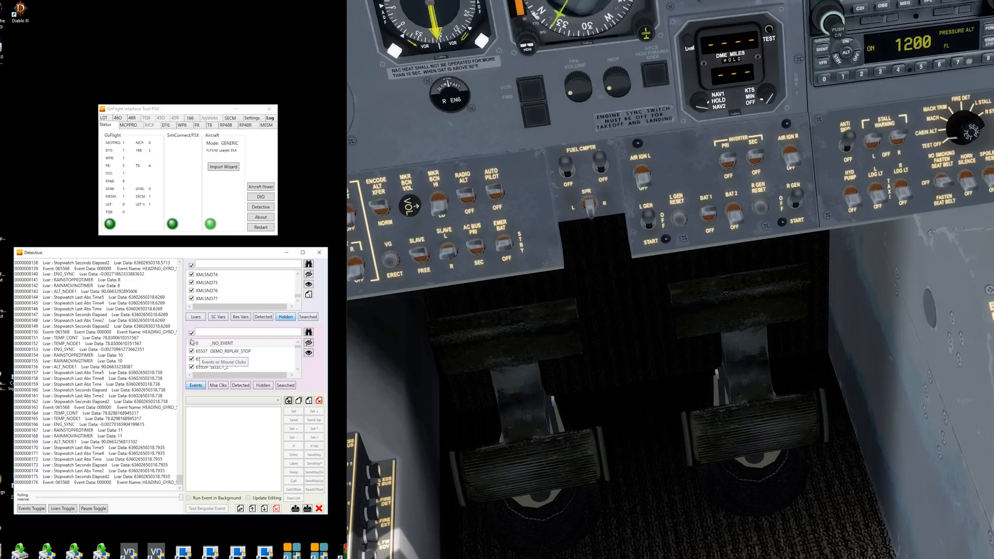
# Hide all detected events from the Detective console and resume the paused output
pyautogui.click(192, 333)
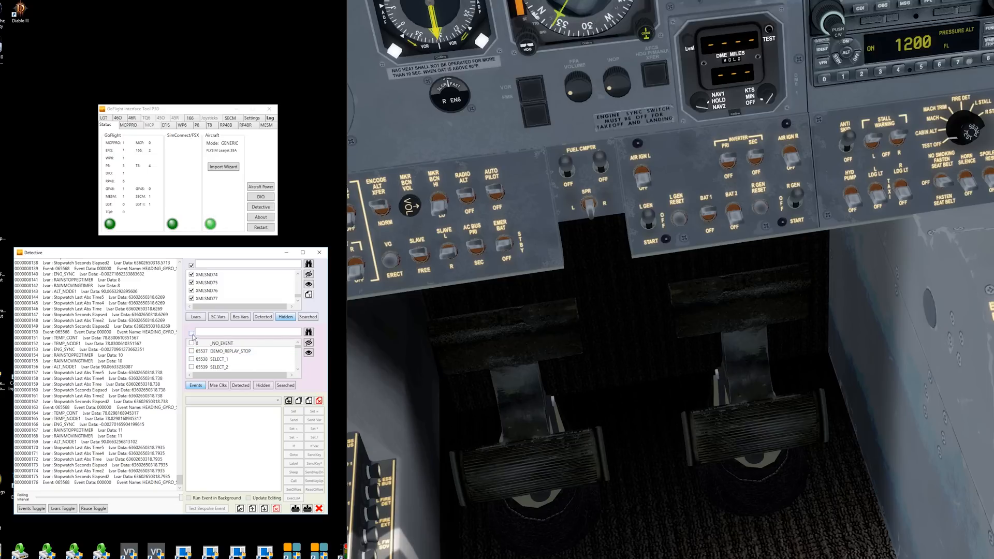
pyautogui.click(240, 386)
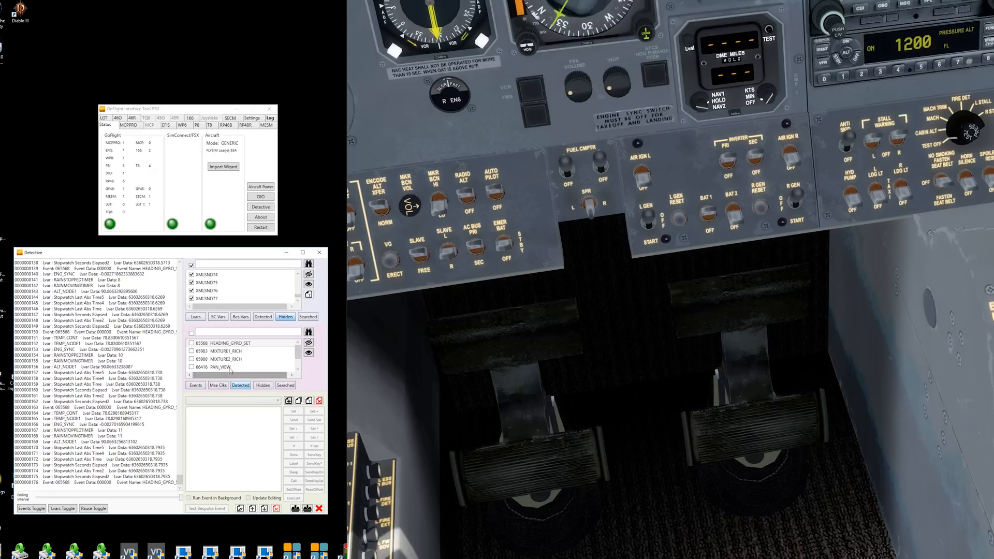
pyautogui.click(192, 333)
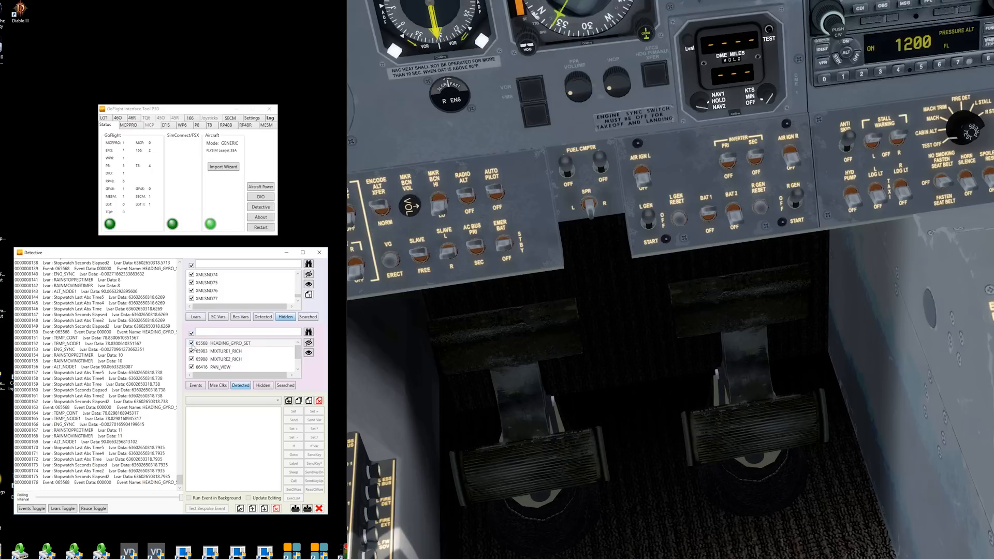
pyautogui.scroll(-2, 297, 358)
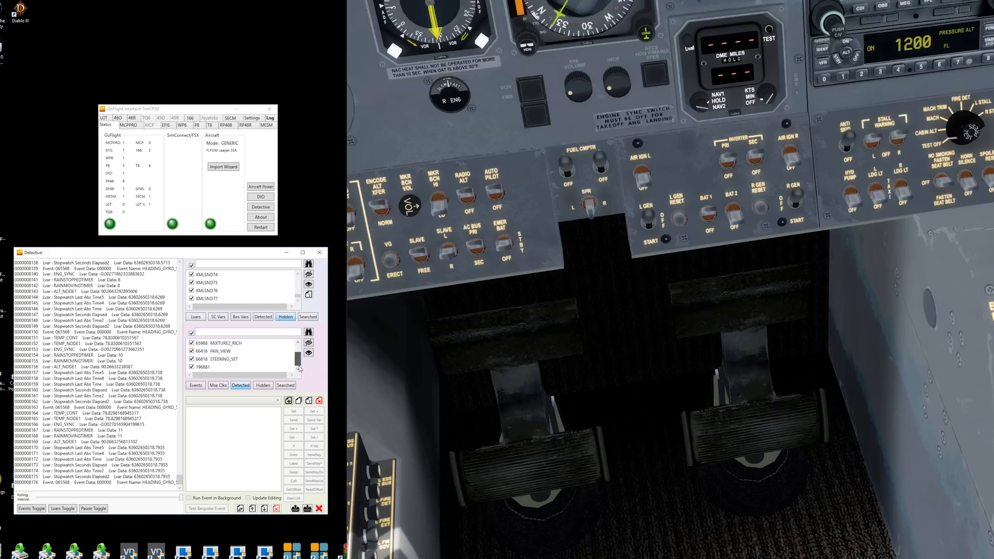
pyautogui.click(308, 343)
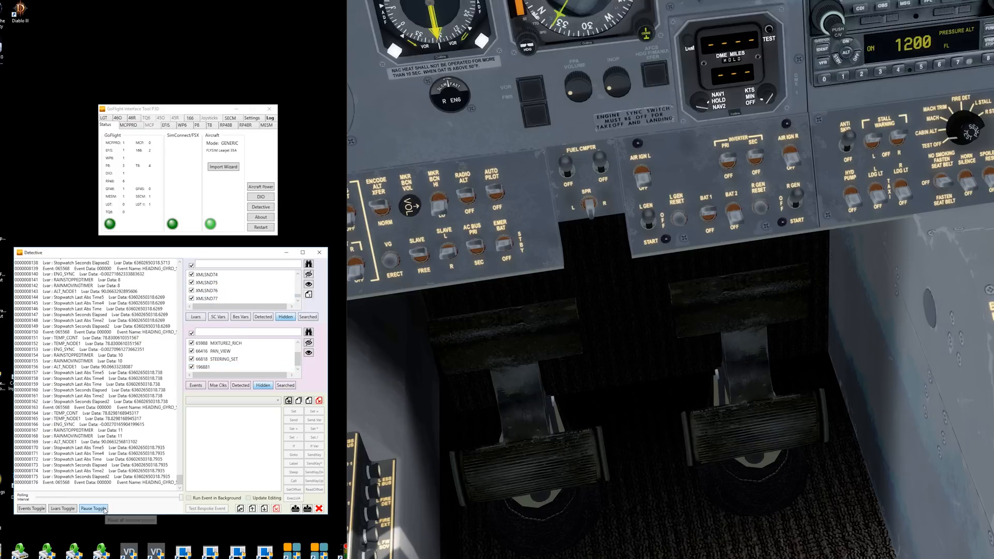
pyautogui.click(99, 509)
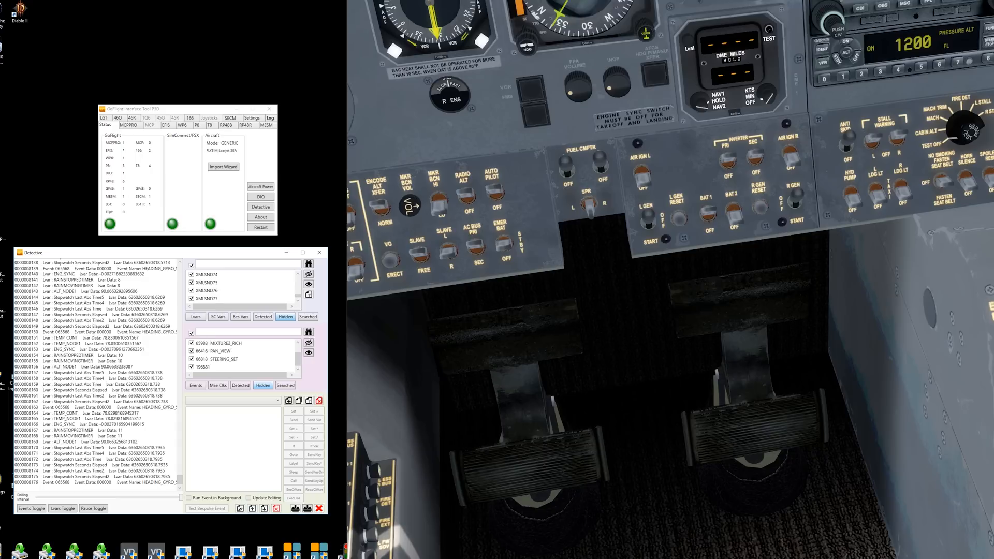
# Operate the cockpit spoiler switch to log its events and Lvars, and create a bespoke event named _LEAR_SPOILER_EXT
pyautogui.click(596, 290)
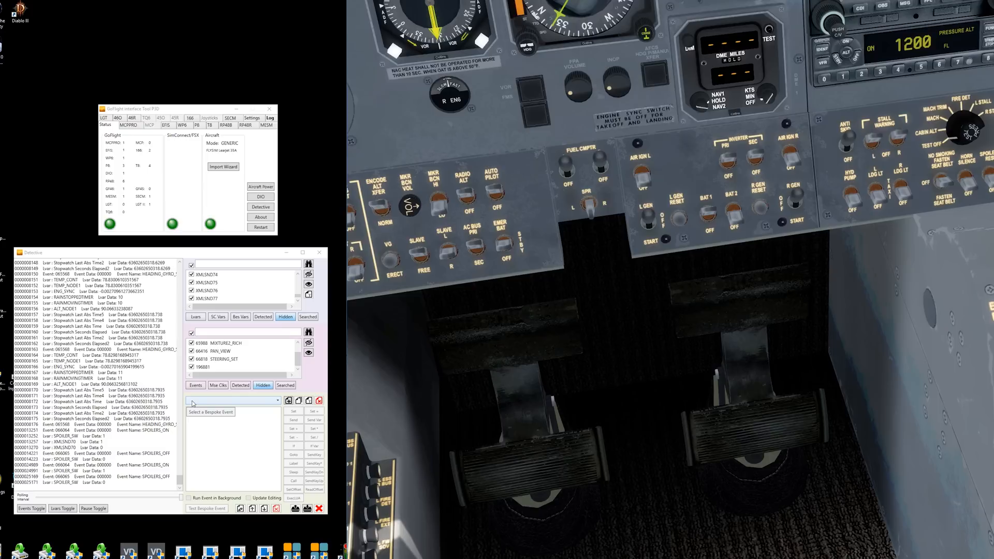
pyautogui.click(289, 401)
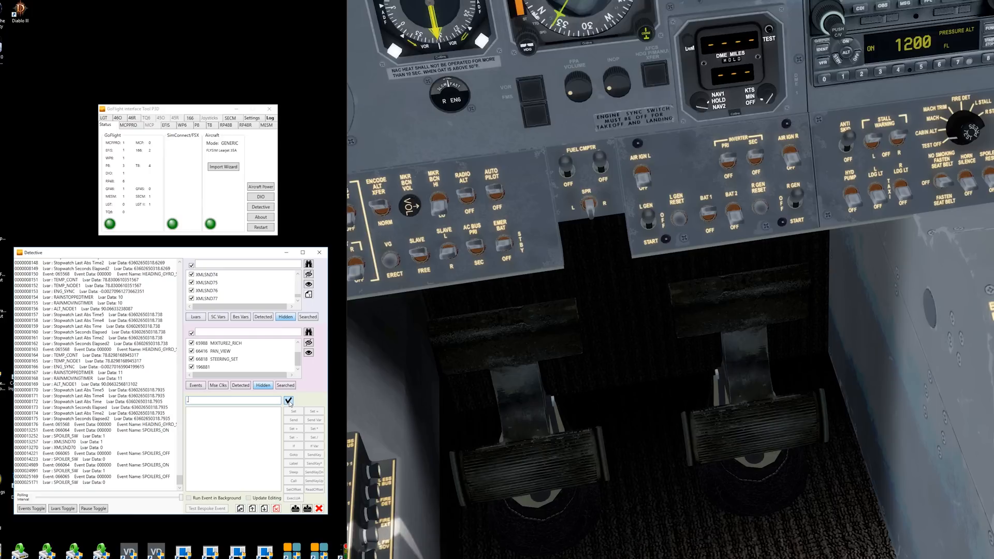
pyautogui.write('EA')
pyautogui.write('ER_EXT')
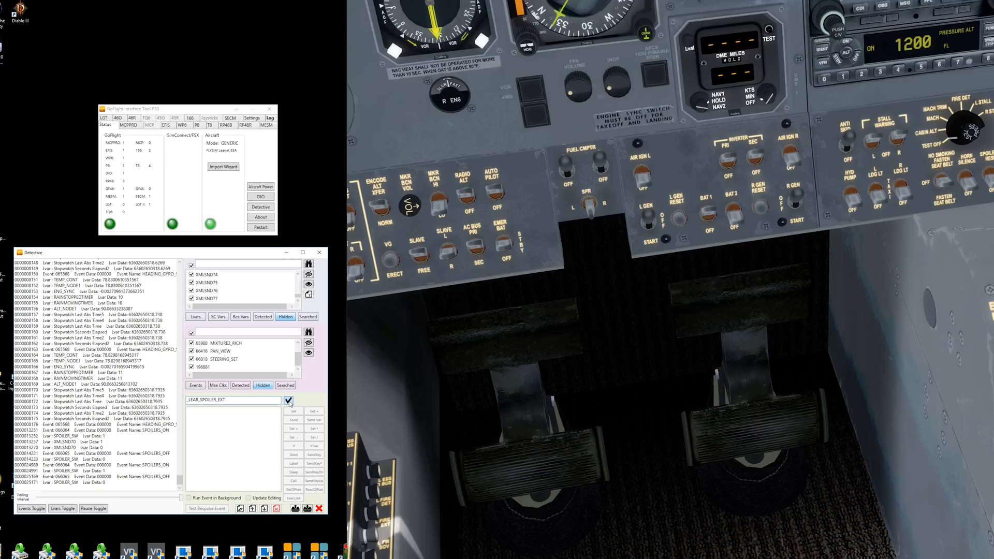
pyautogui.click(289, 402)
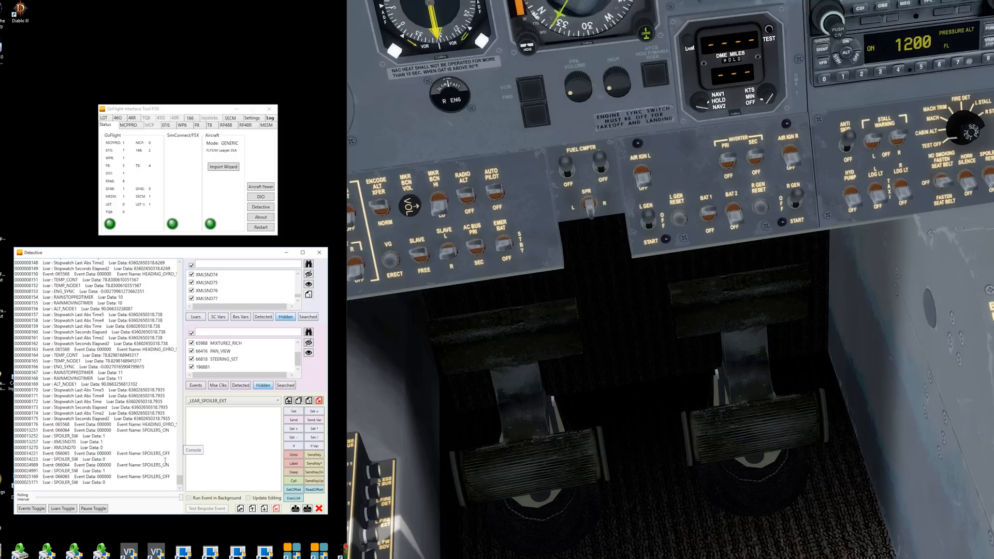
# Add a Send task to _LEAR_SPOILER_EXT that sends the detected SPOILERS_ON event (66064) with data 0
pyautogui.click(240, 387)
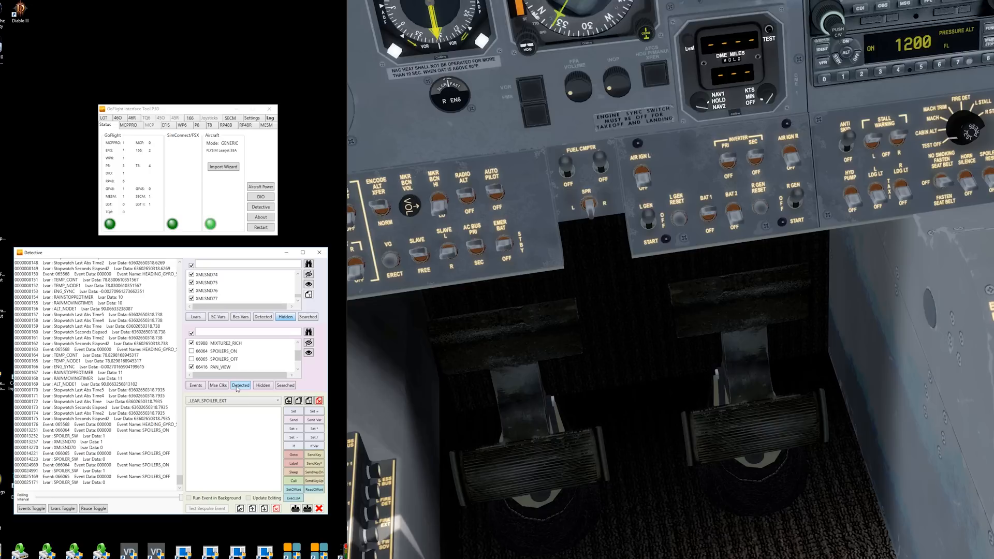
pyautogui.click(203, 353)
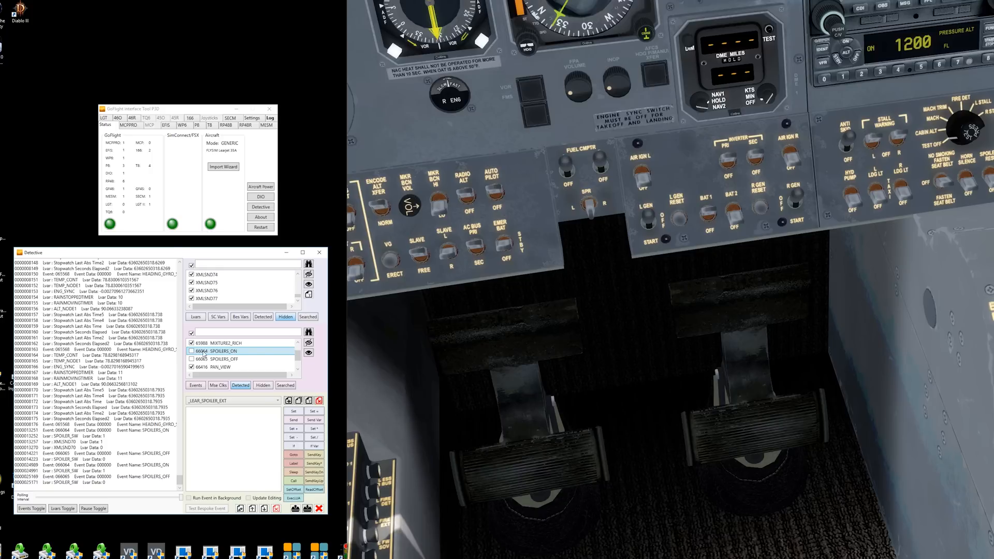
pyautogui.click(294, 420)
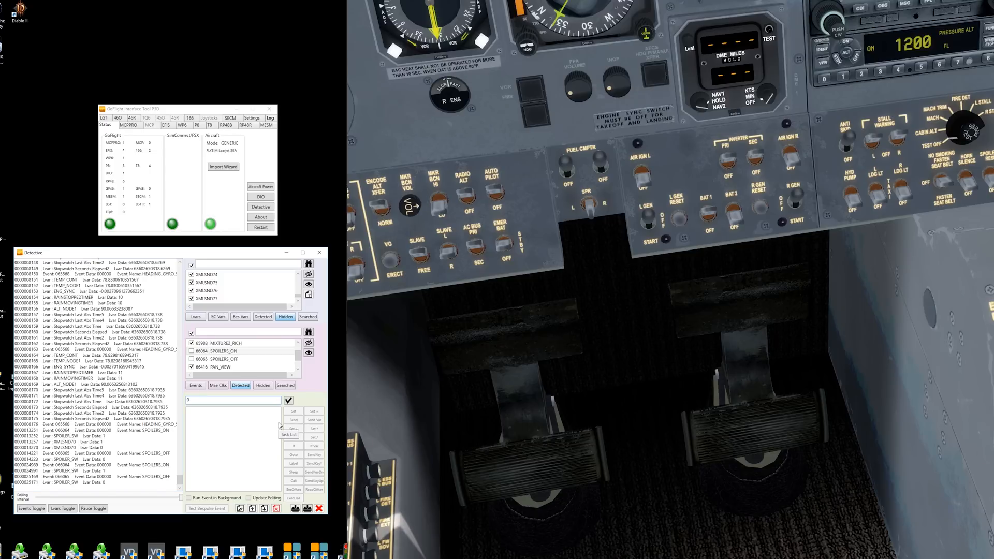
pyautogui.click(289, 401)
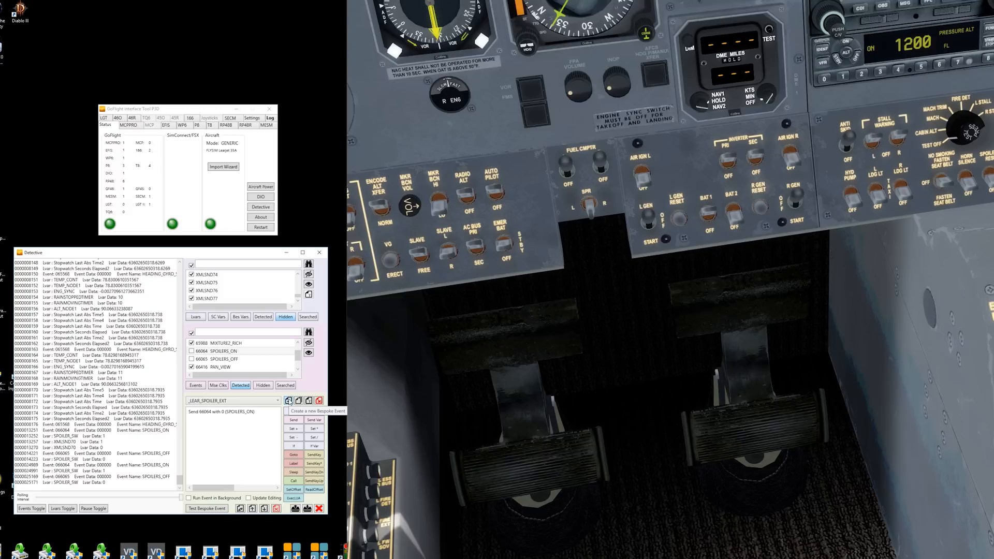
pyautogui.click(210, 413)
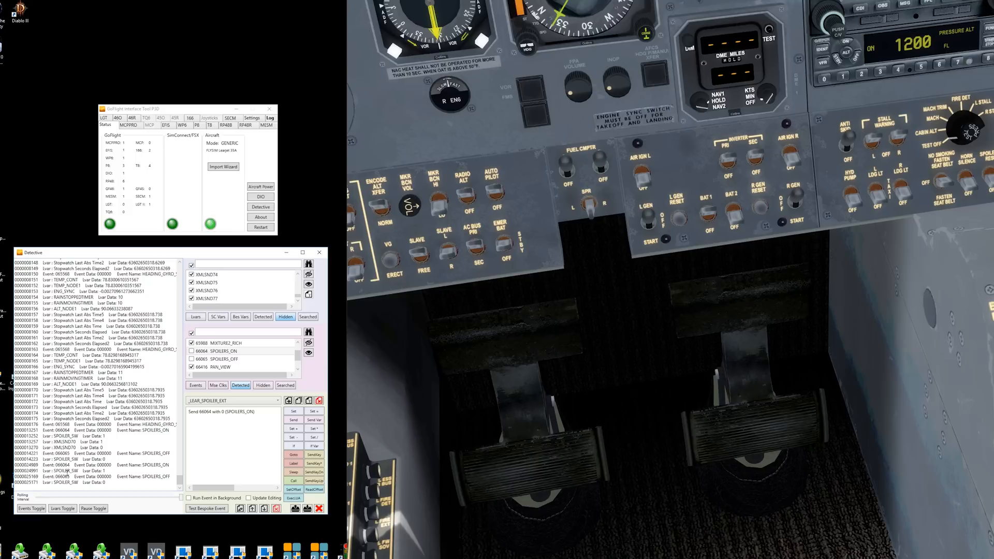
# Extend the spoilers in the cockpit and add a Set task for the detected SPOILER_SW Lvar with value 1 to _LEAR_SPOILER_EXT
pyautogui.hotkey('alt', 'Tab')
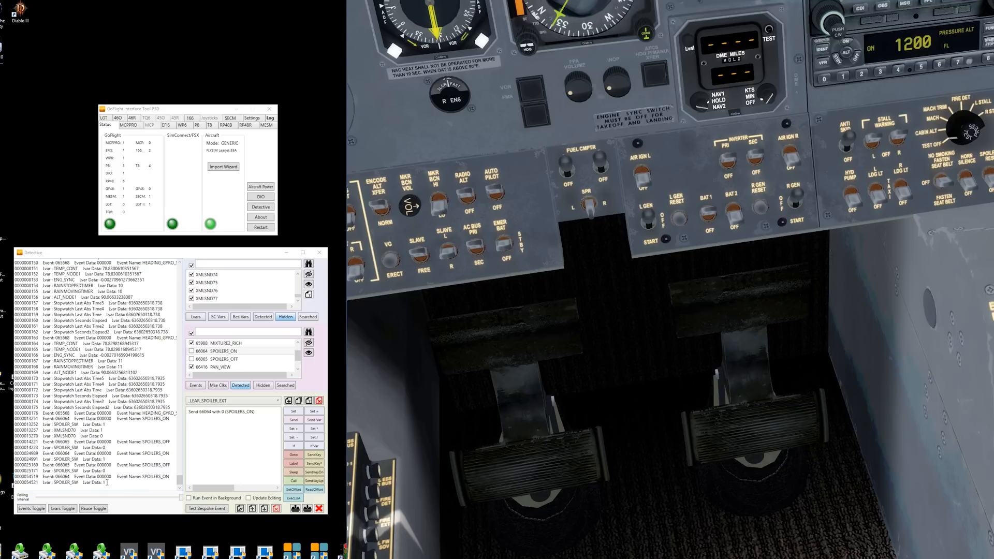
pyautogui.click(317, 380)
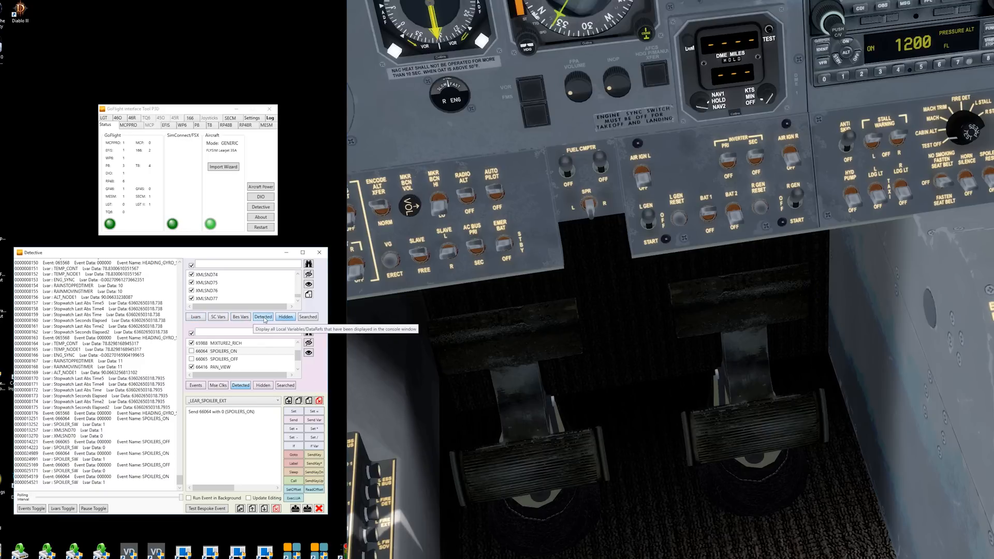
pyautogui.scroll(2, 293, 290)
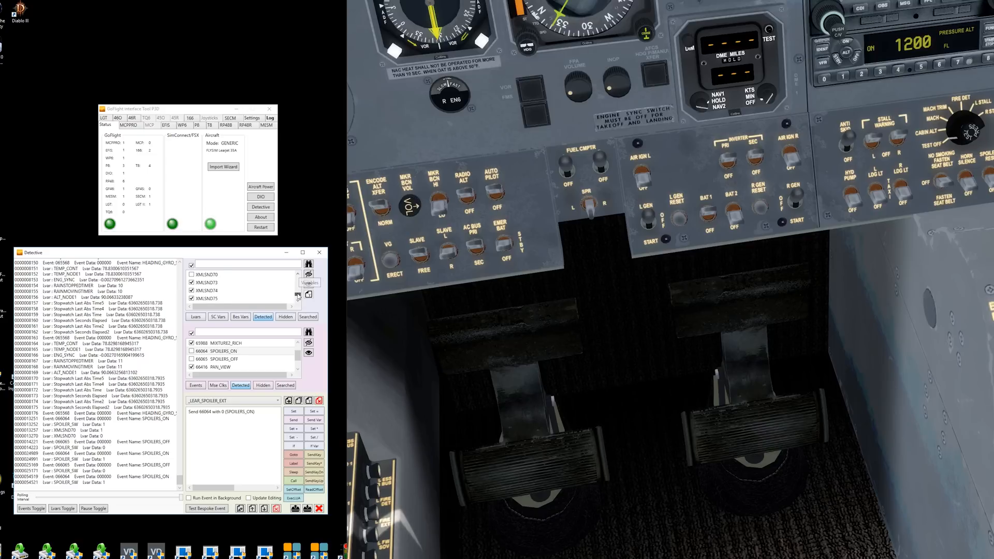
pyautogui.scroll(5, 293, 290)
pyautogui.scroll(-4, 291, 287)
pyautogui.scroll(3, 222, 293)
pyautogui.click(215, 284)
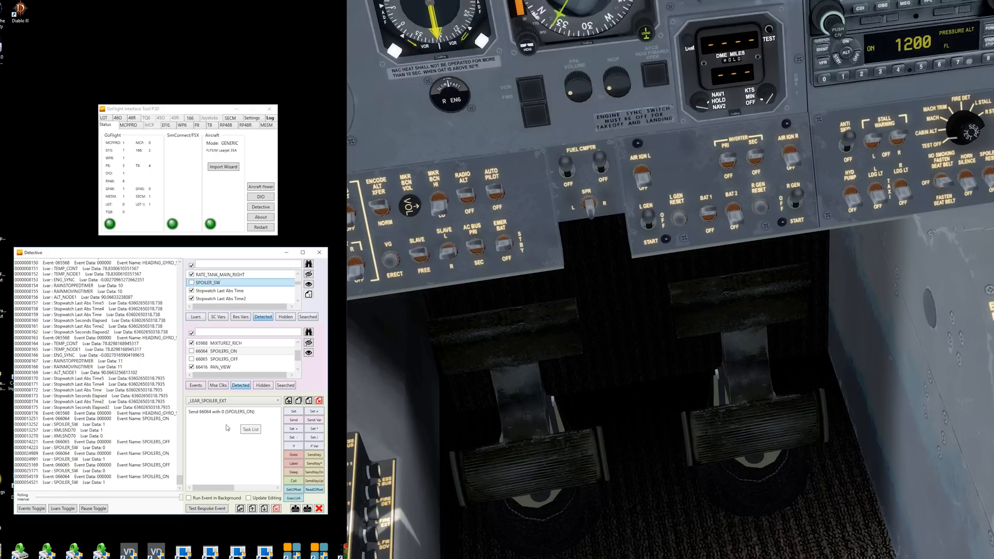
pyautogui.click(297, 413)
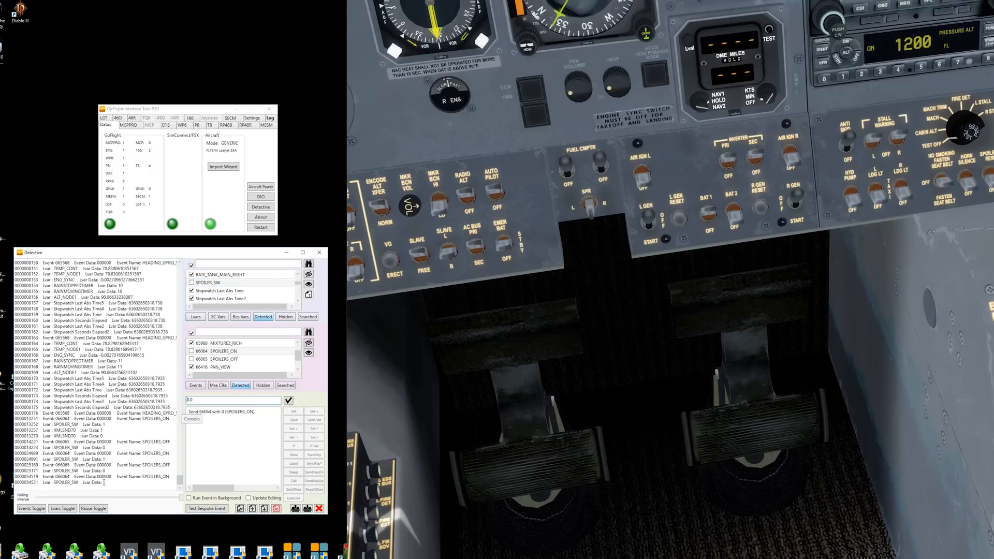
pyautogui.moveTo(202, 402); pyautogui.dragTo(179, 404)
pyautogui.write('1')
pyautogui.click(289, 400)
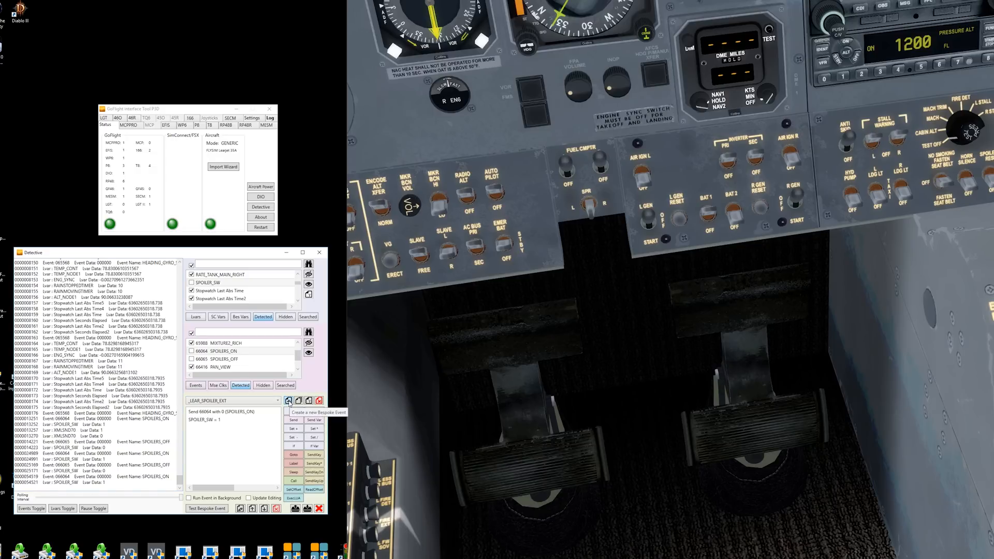
pyautogui.click(207, 420)
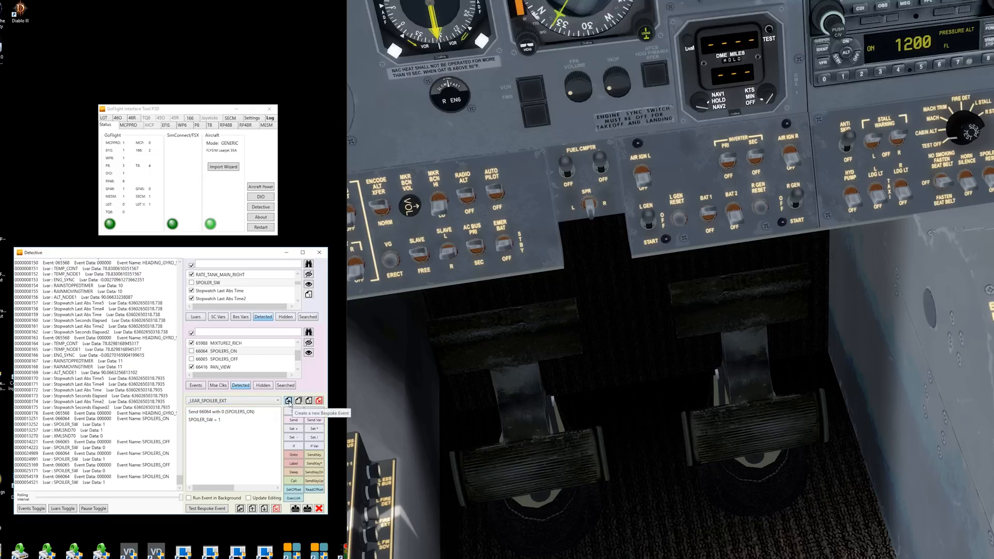
# Create a second bespoke event named _LEAR_SPOILER_RET
pyautogui.click(289, 401)
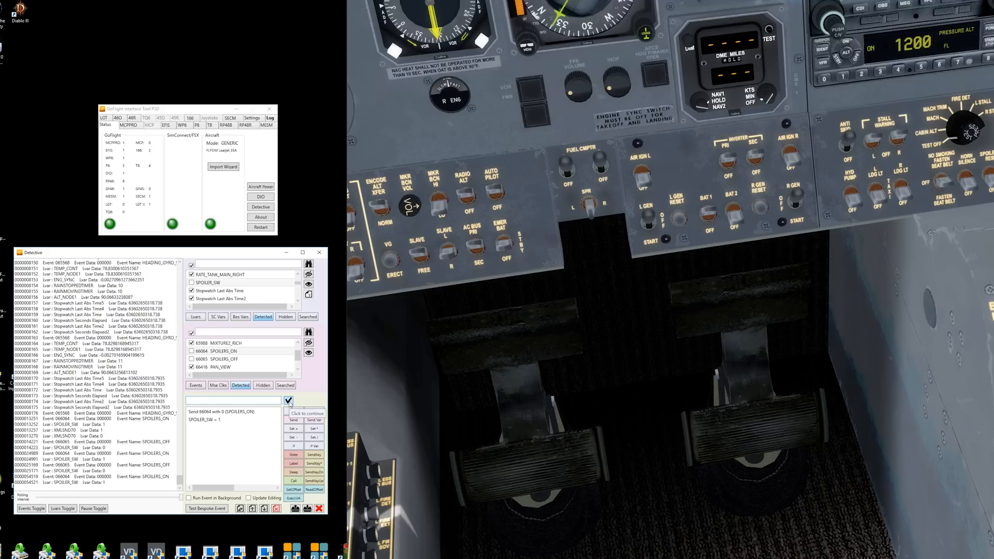
pyautogui.write('_LEAR_SPOILER_RET')
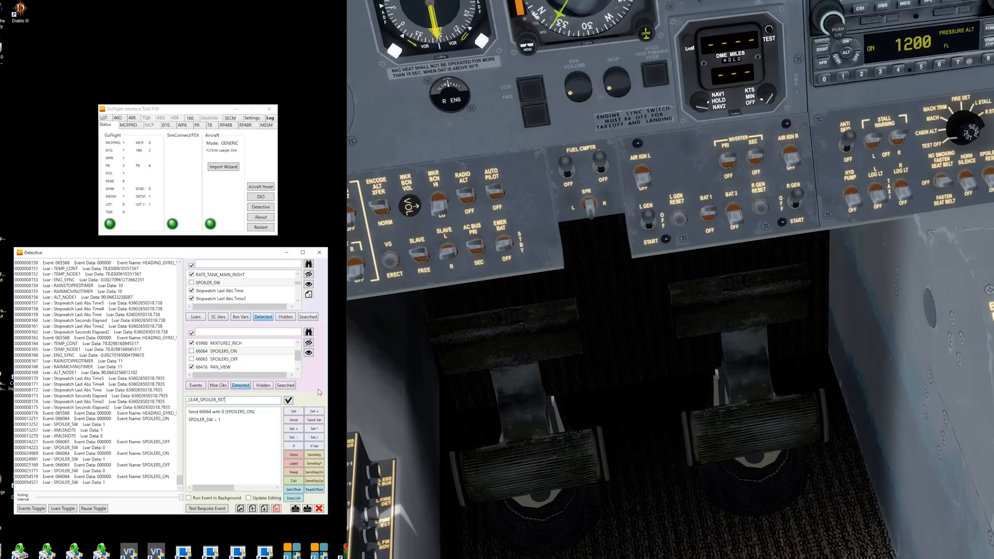
pyautogui.click(289, 402)
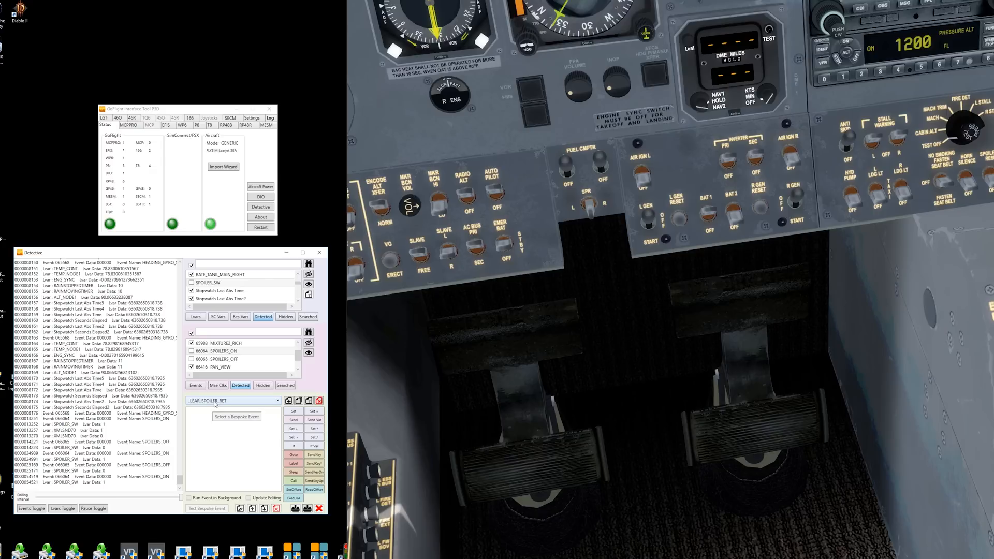
# Retract the spoilers in the cockpit and make _LEAR_SPOILER_RET send the detected SPOILERS_OFF event (66065) with data 0
pyautogui.click(498, 352)
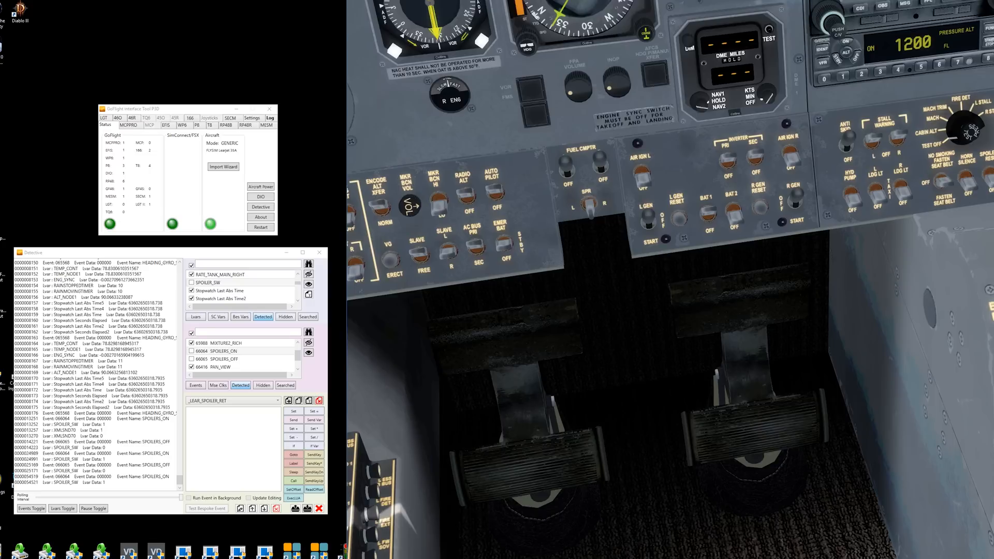
pyautogui.click(989, 176)
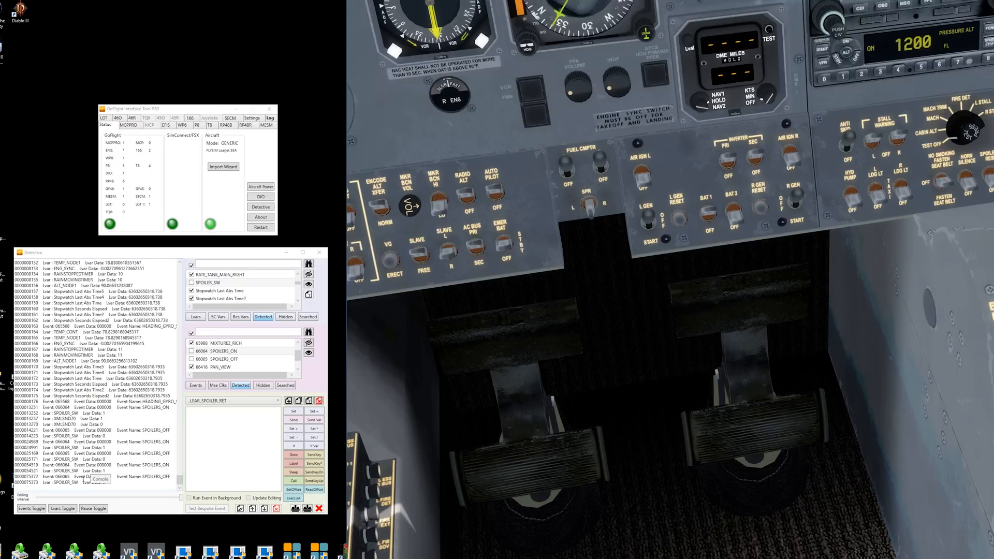
pyautogui.click(129, 474)
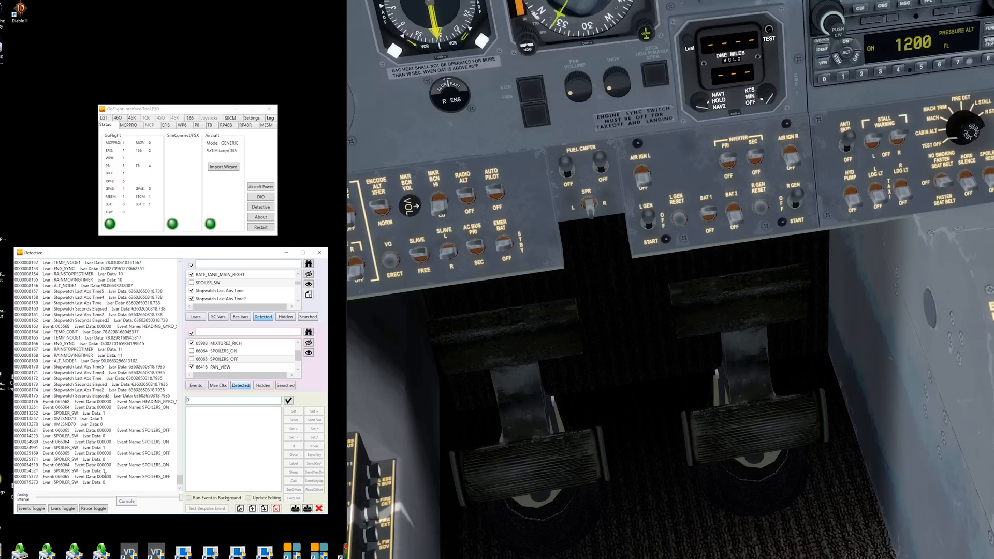
pyautogui.click(288, 400)
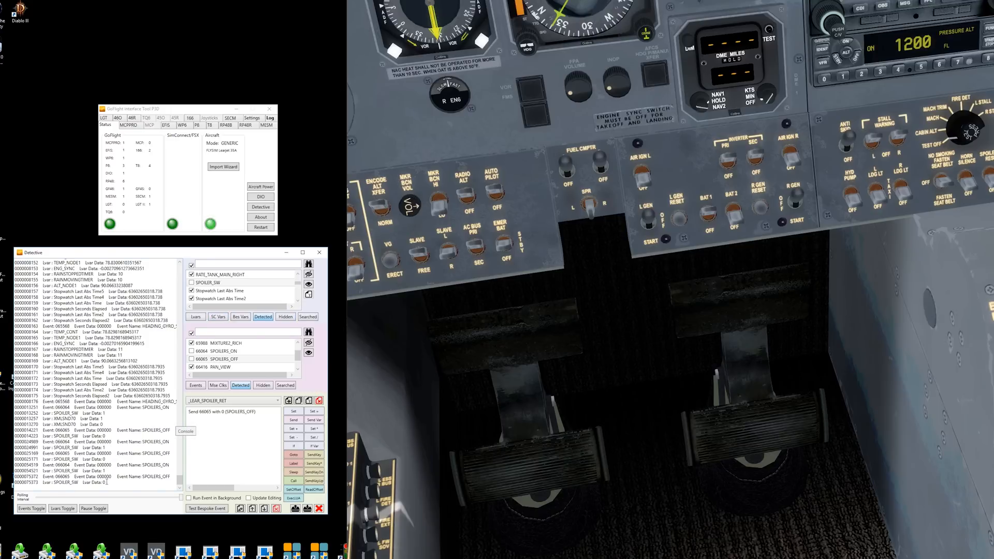
# Add a Set task to _LEAR_SPOILER_RET that sets the SPOILER_SW Lvar to 0
pyautogui.click(209, 284)
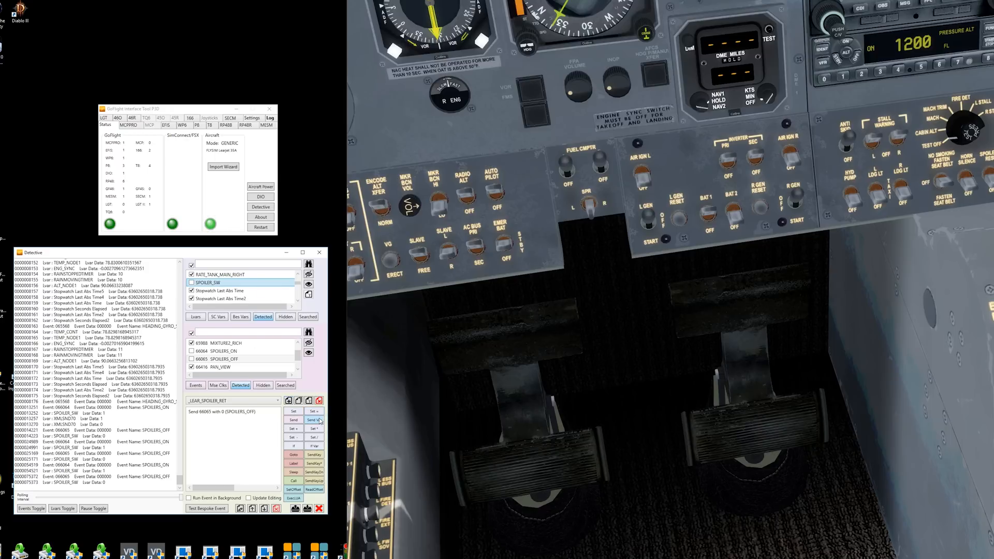
pyautogui.click(293, 412)
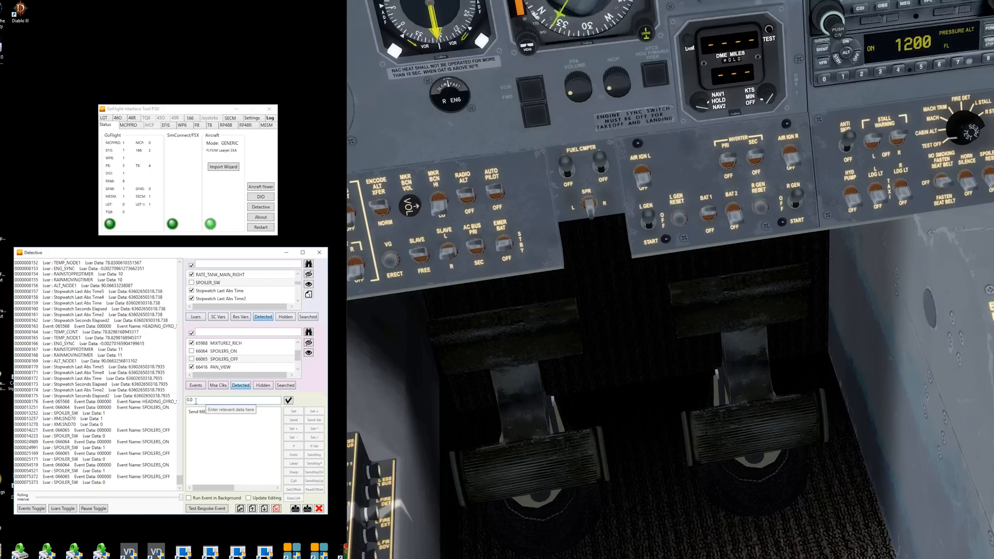
pyautogui.click(289, 401)
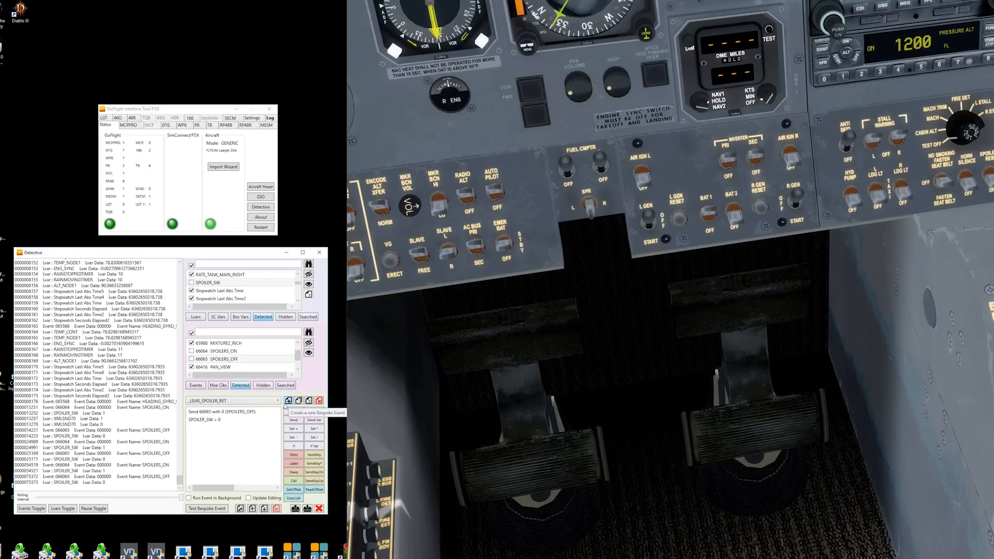
pyautogui.click(249, 422)
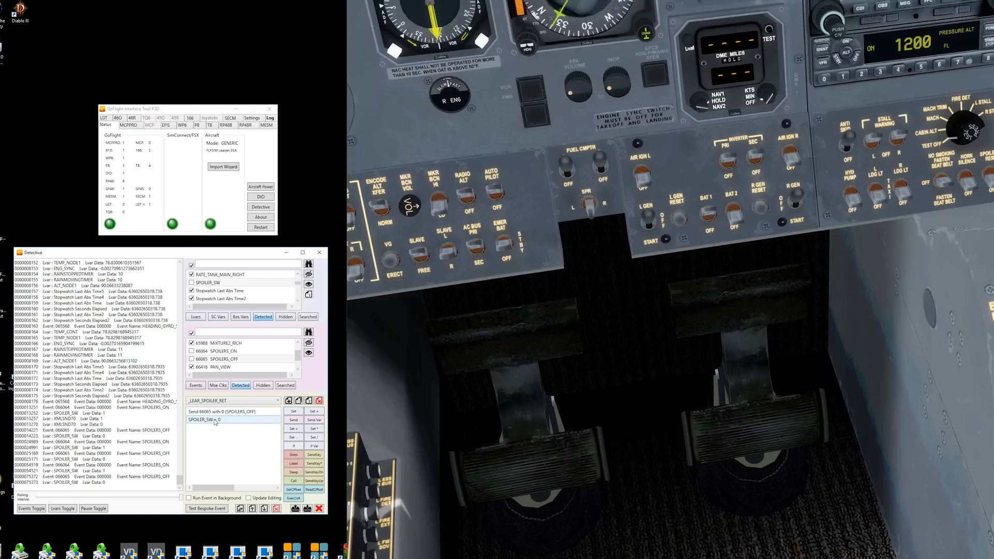
# Review the task list of _LEAR_SPOILER_EXT and return to the _LEAR_SPOILER_RET event
pyautogui.click(272, 401)
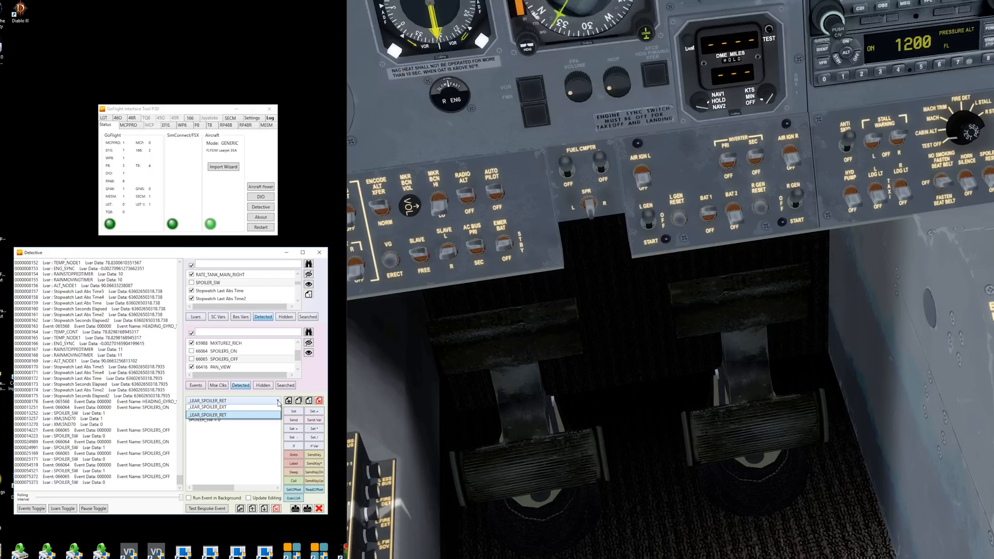
pyautogui.click(233, 410)
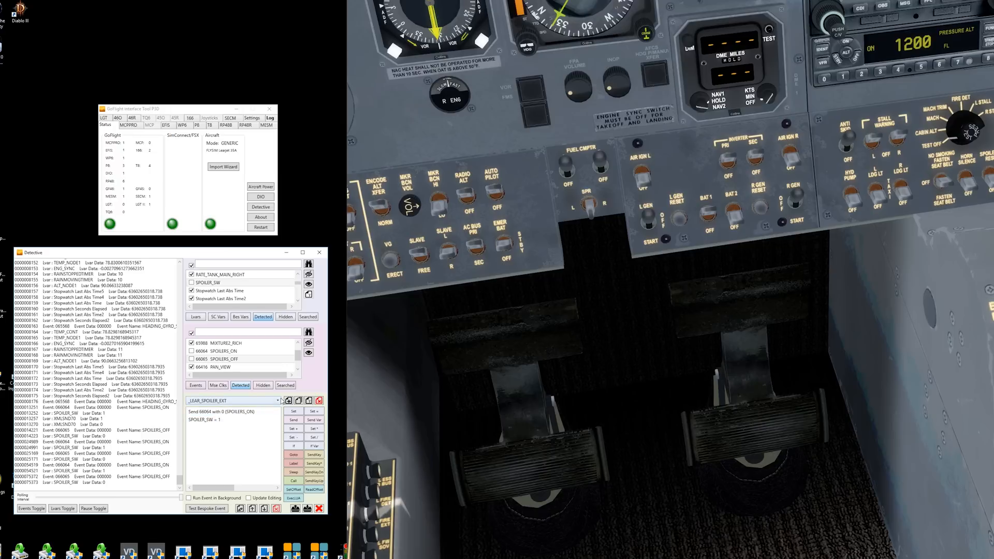
pyautogui.click(232, 400)
pyautogui.click(232, 418)
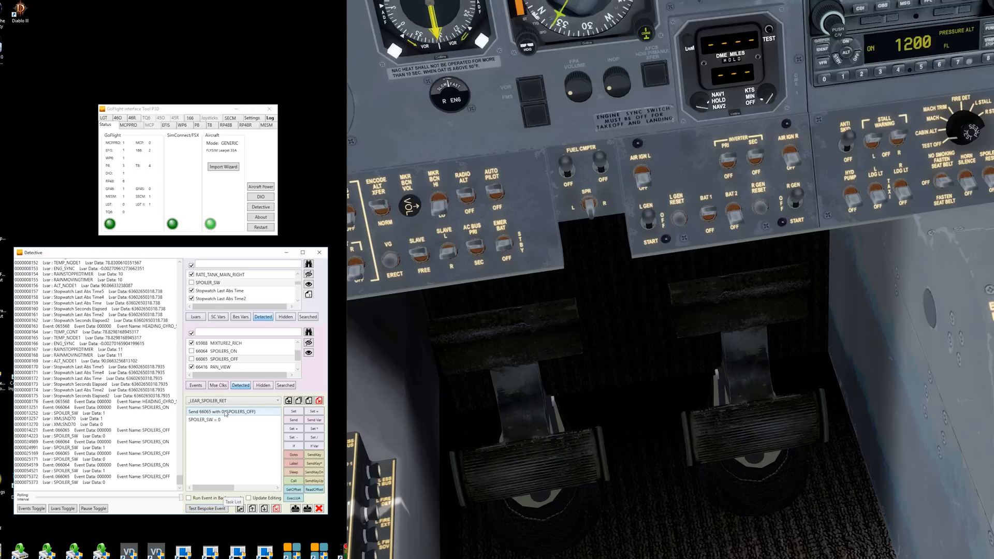
# Assign _LEAR_SPOILER_EXT as the ON event of the first switch on T8 Device 0
pyautogui.click(181, 111)
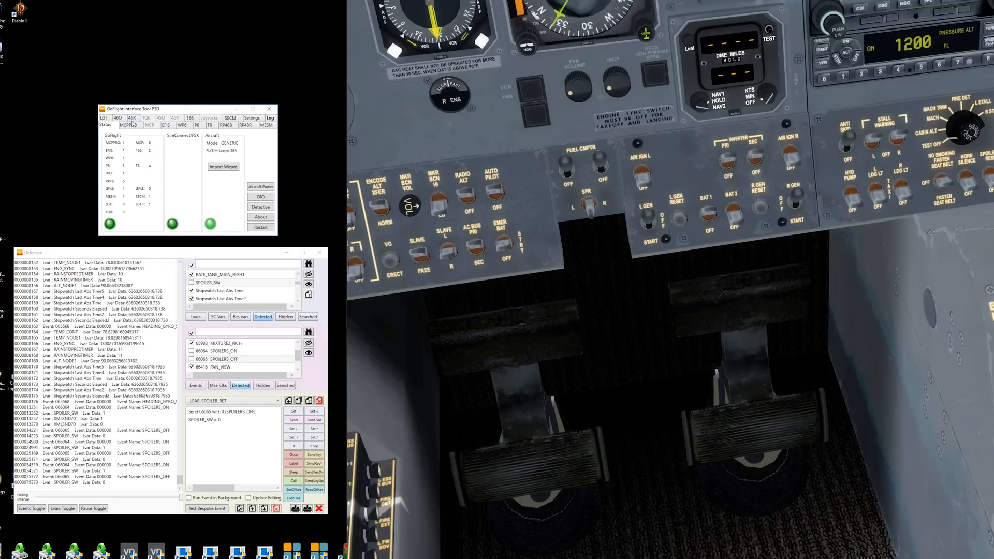
pyautogui.click(211, 127)
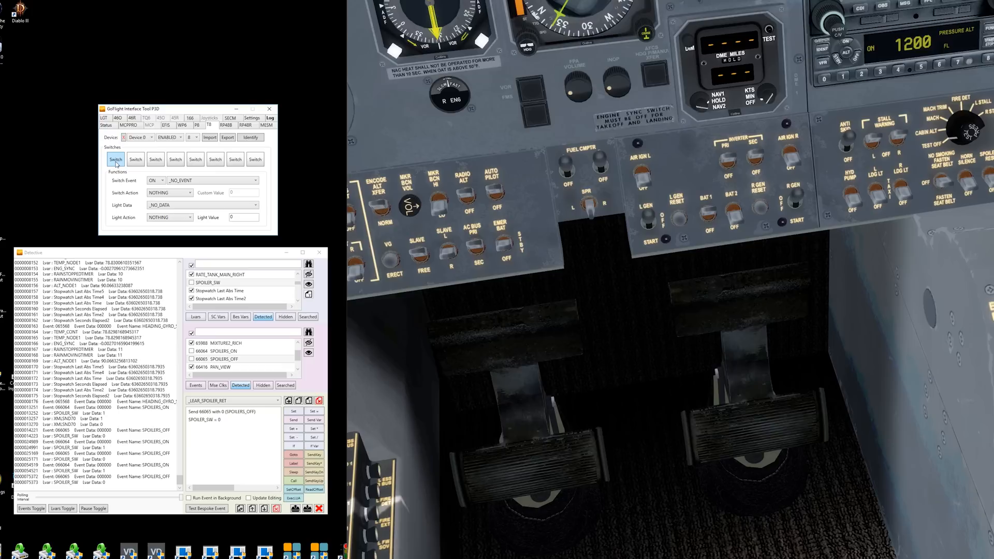
pyautogui.click(133, 162)
pyautogui.click(110, 164)
pyautogui.click(256, 181)
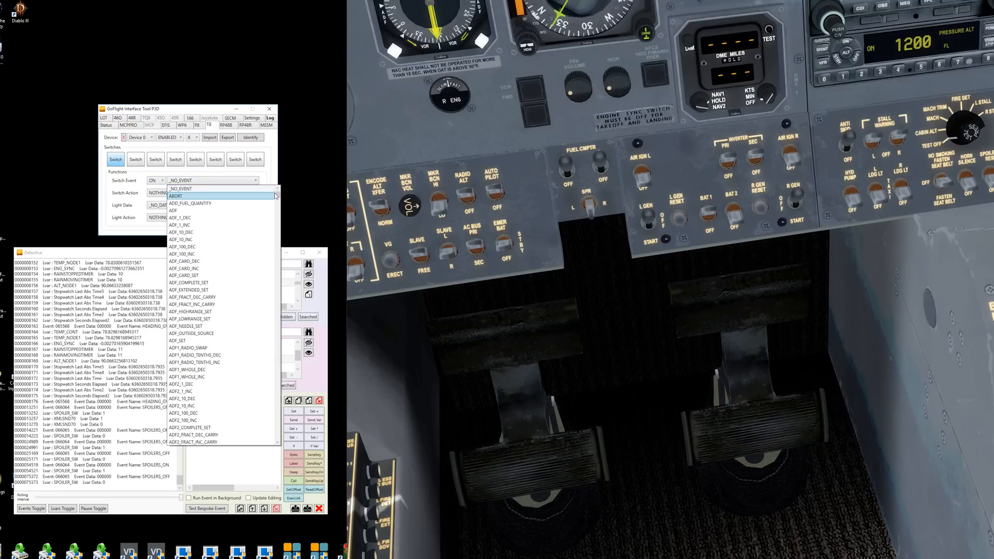
pyautogui.click(278, 188)
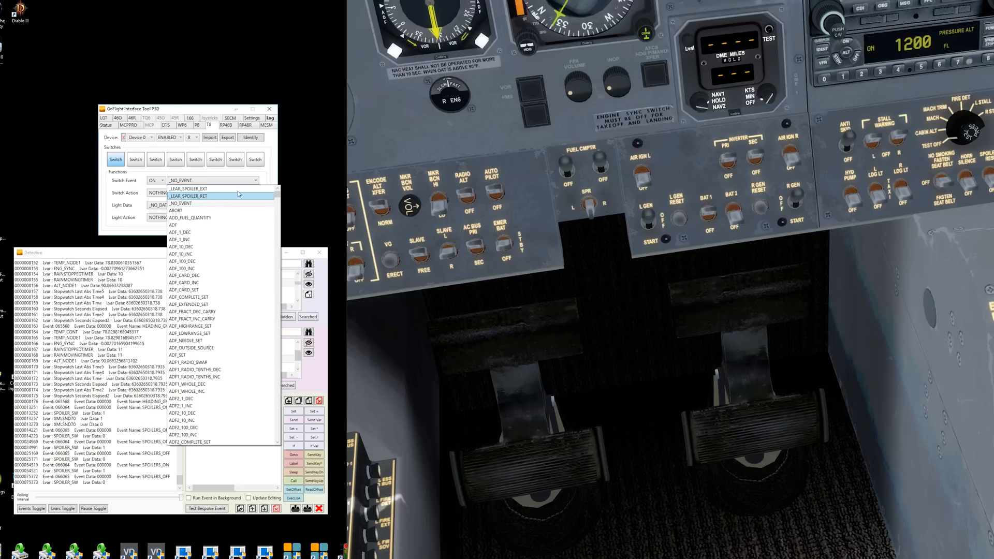
pyautogui.moveTo(277, 197); pyautogui.dragTo(248, 192)
pyautogui.click(197, 190)
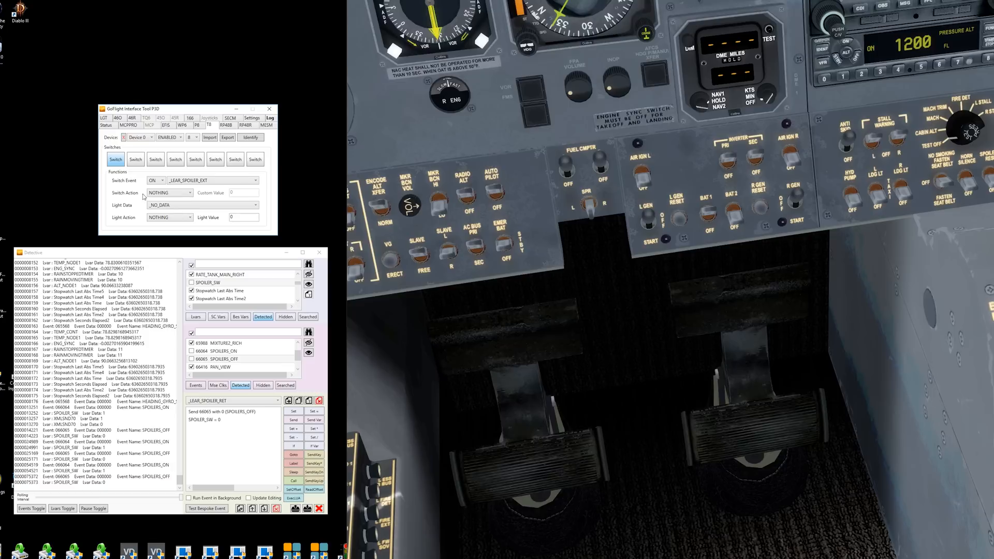
# Assign _LEAR_SPOILER_RET as the OFF event of the first switch on T8 Device 0
pyautogui.click(192, 195)
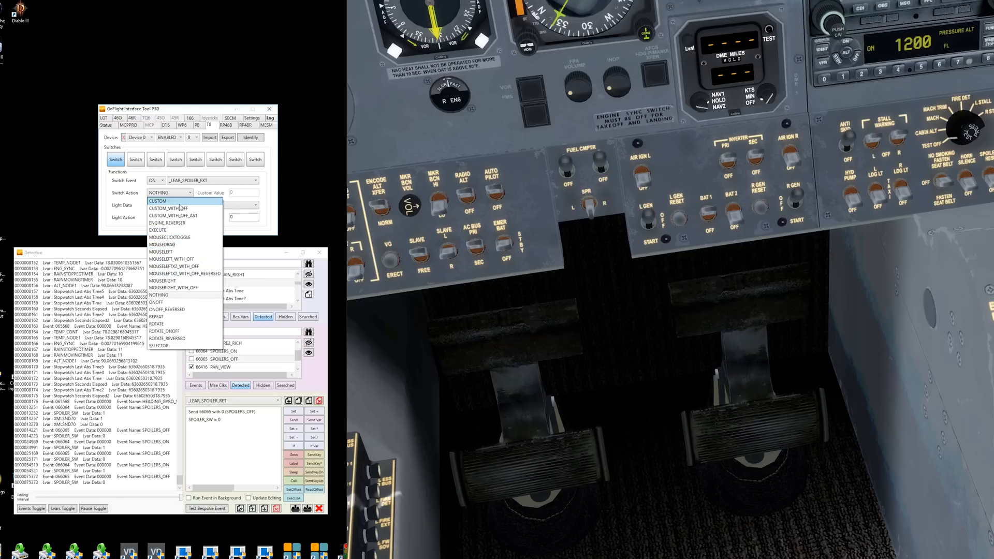
pyautogui.click(264, 191)
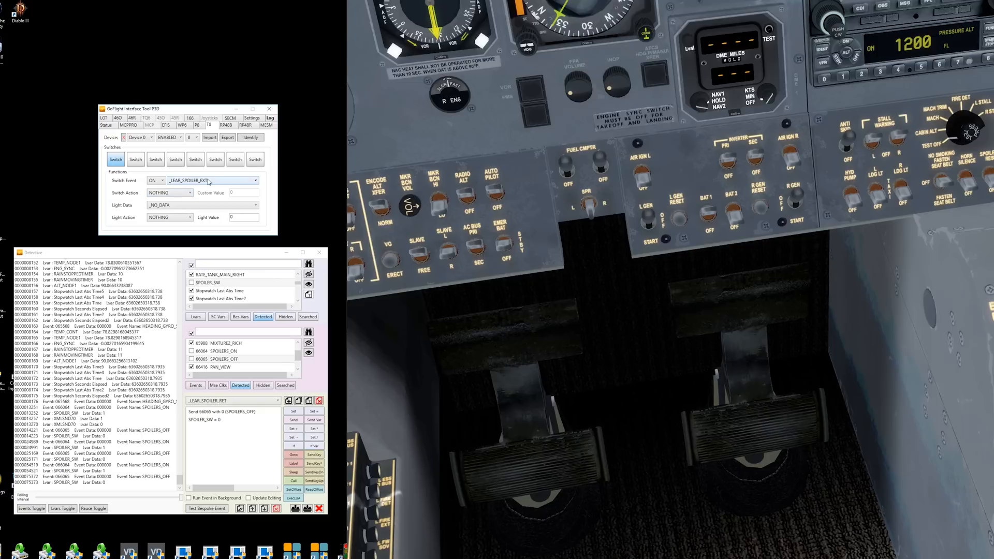
pyautogui.click(161, 181)
pyautogui.click(158, 198)
pyautogui.click(256, 181)
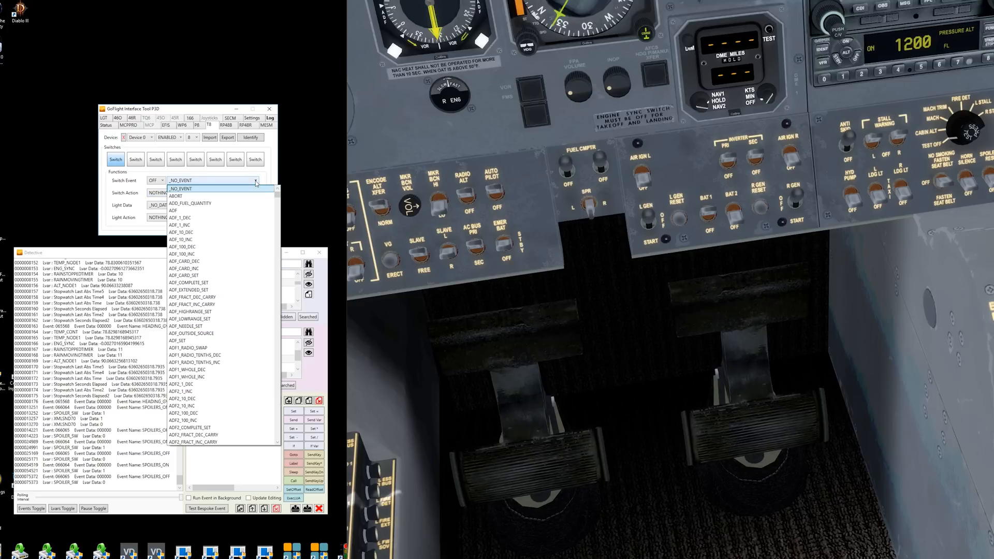
pyautogui.click(277, 190)
pyautogui.click(278, 189)
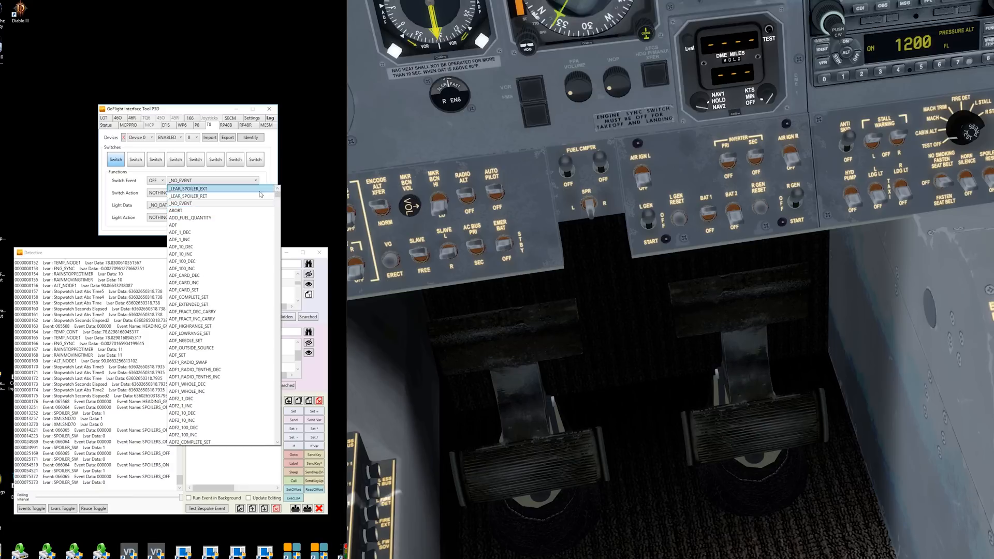
pyautogui.click(198, 197)
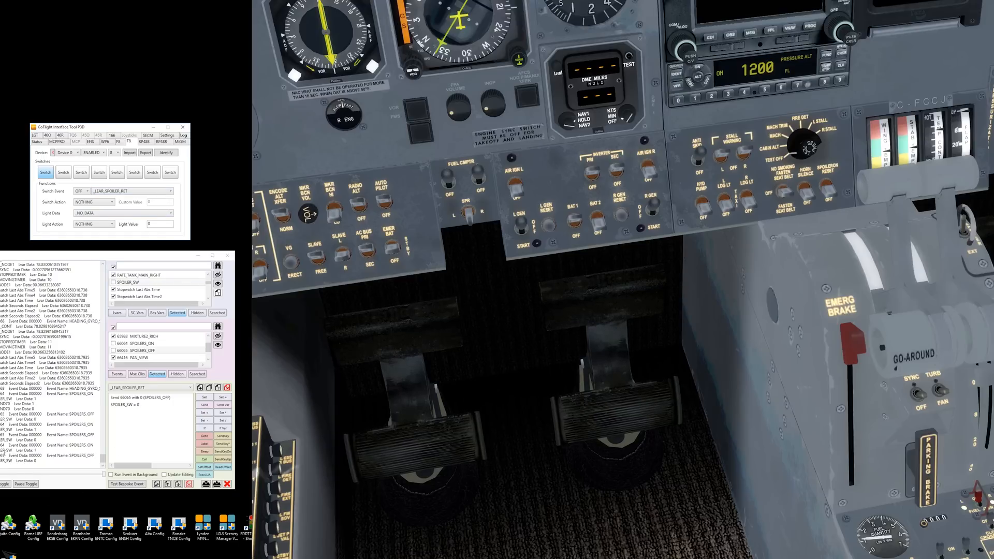
# Set the first switch's light data to SPOILER_SW with light action ON and light value 1
pyautogui.click(7, 451)
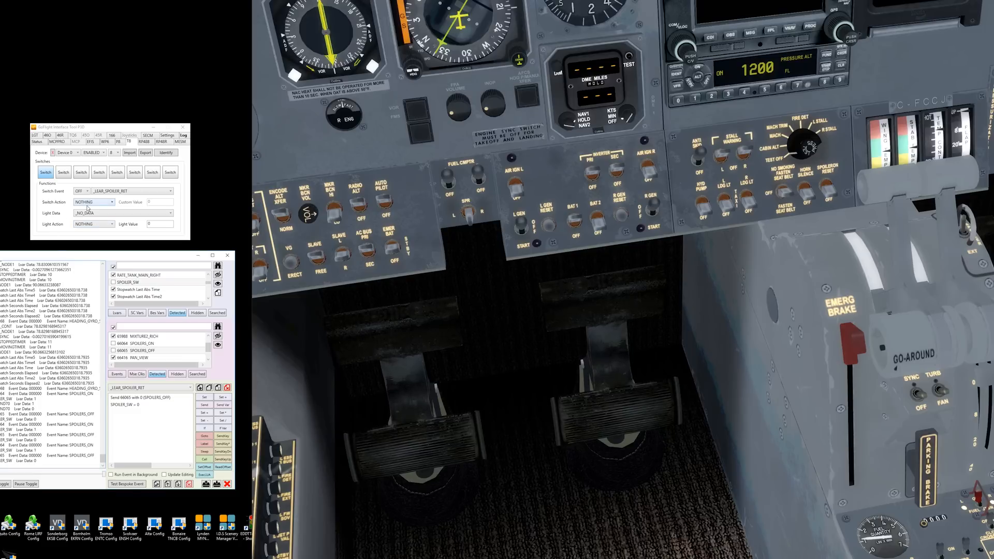
pyautogui.click(173, 215)
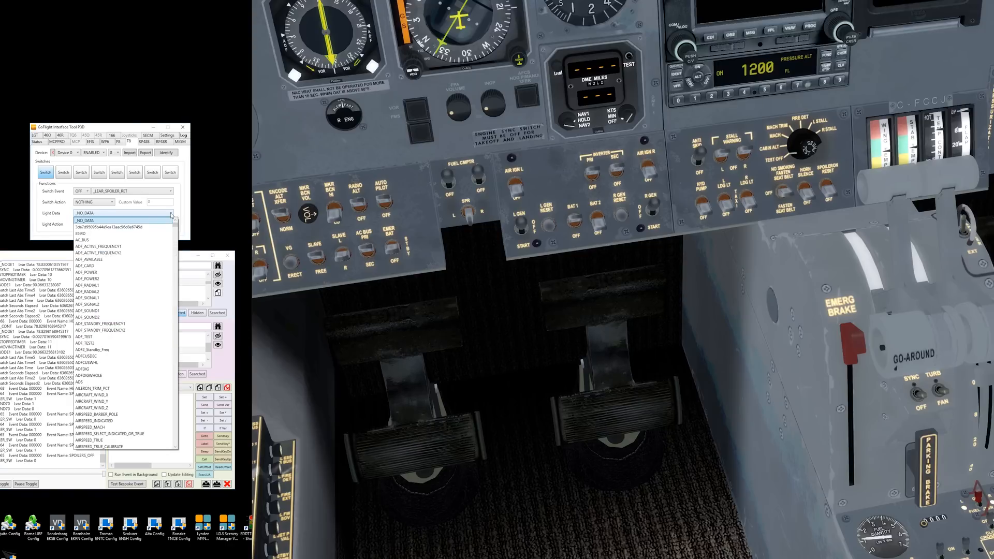
pyautogui.moveTo(177, 225); pyautogui.dragTo(180, 396)
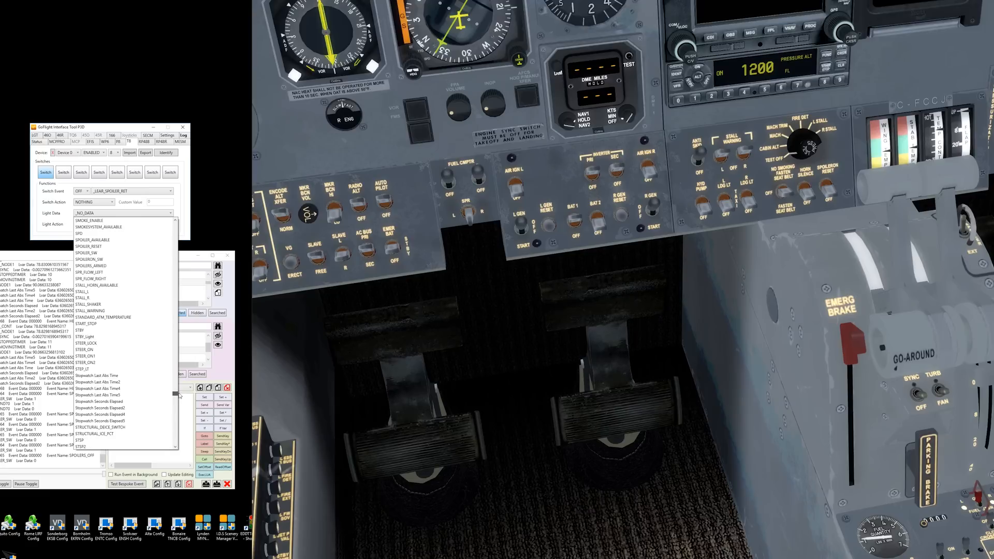
pyautogui.click(99, 256)
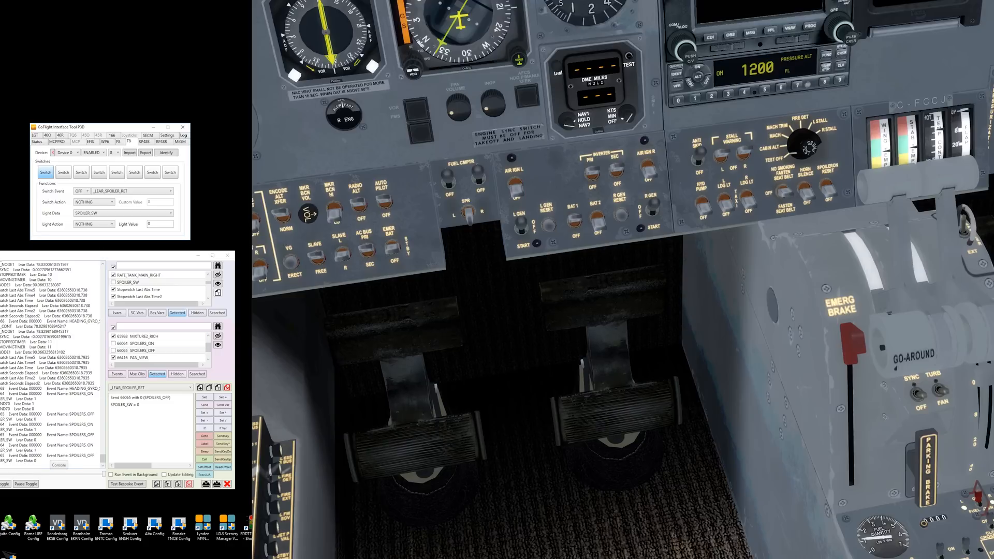
pyautogui.click(112, 224)
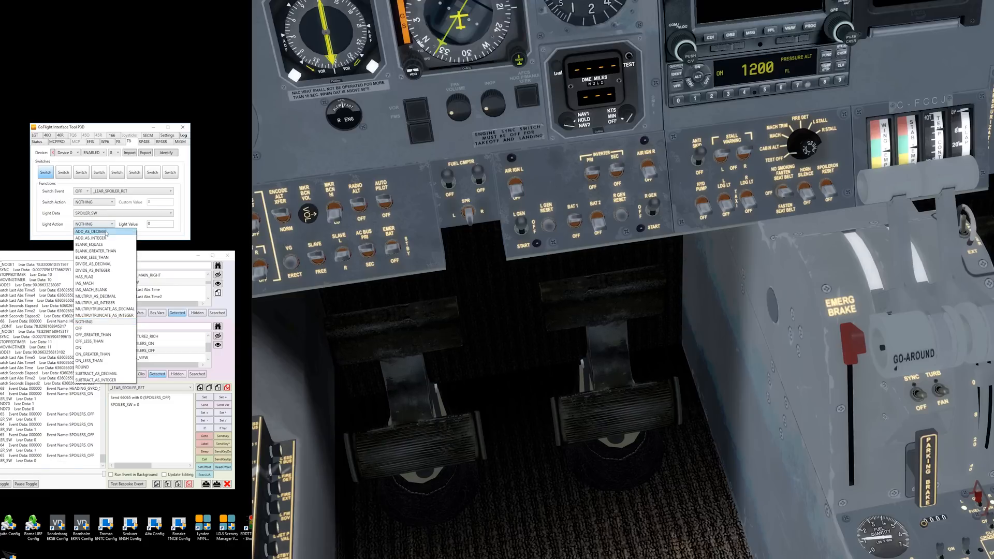
pyautogui.click(89, 348)
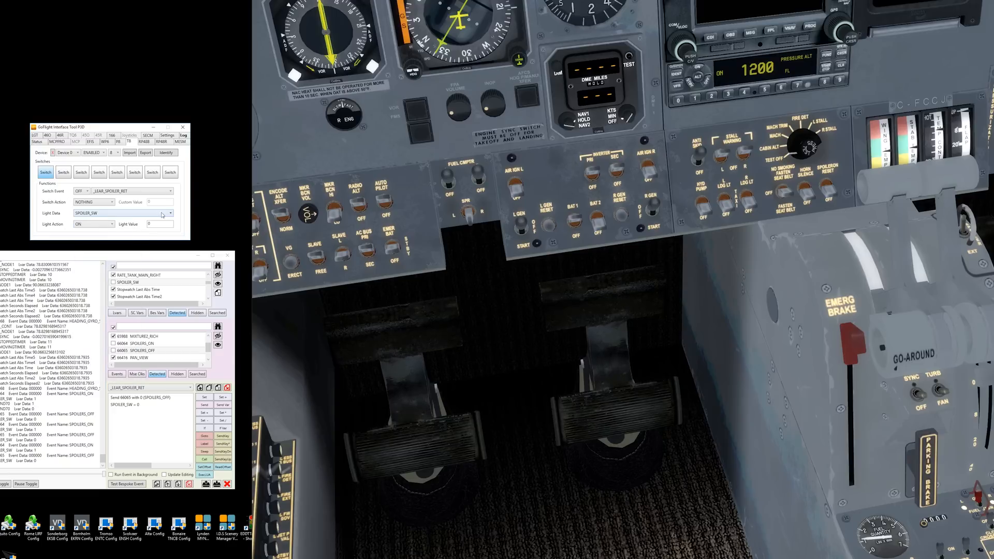
pyautogui.write('1')
# Review the events assigned to the first switch's ON and OFF positions, ending on the ON position
pyautogui.click(89, 192)
pyautogui.click(81, 212)
pyautogui.click(88, 192)
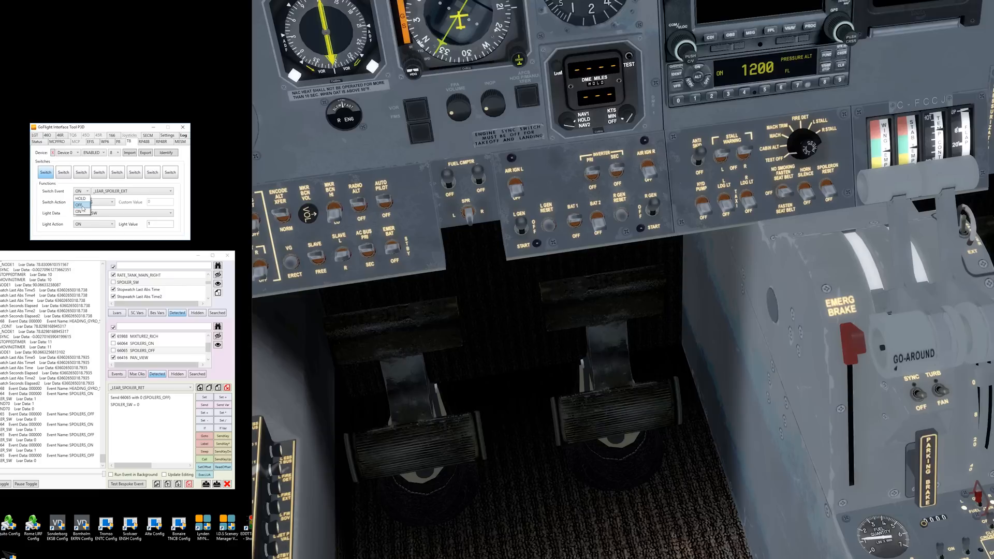
pyautogui.click(84, 206)
pyautogui.click(88, 192)
pyautogui.click(90, 211)
pyautogui.click(768, 364)
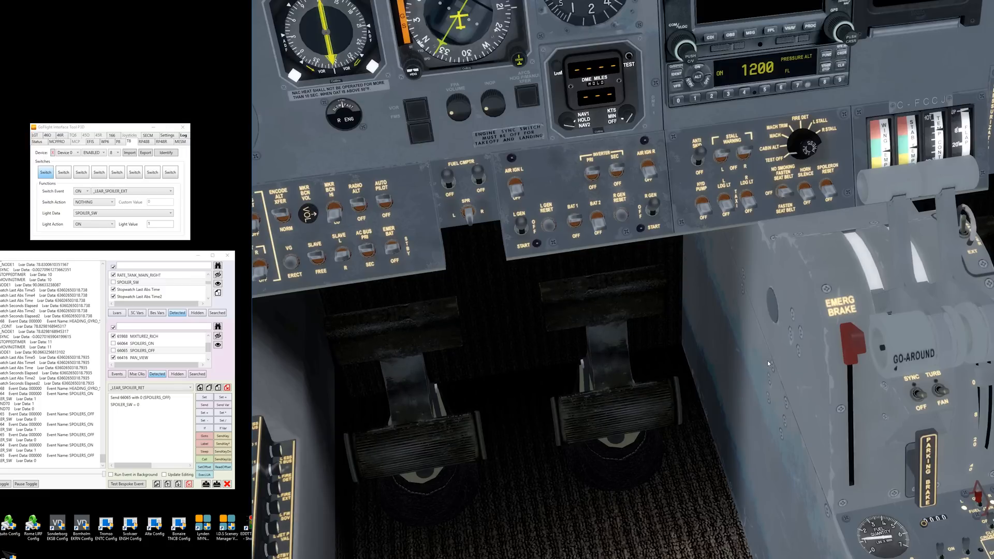
pyautogui.press('=')
pyautogui.press('=')
pyautogui.press('=')
pyautogui.press('=')
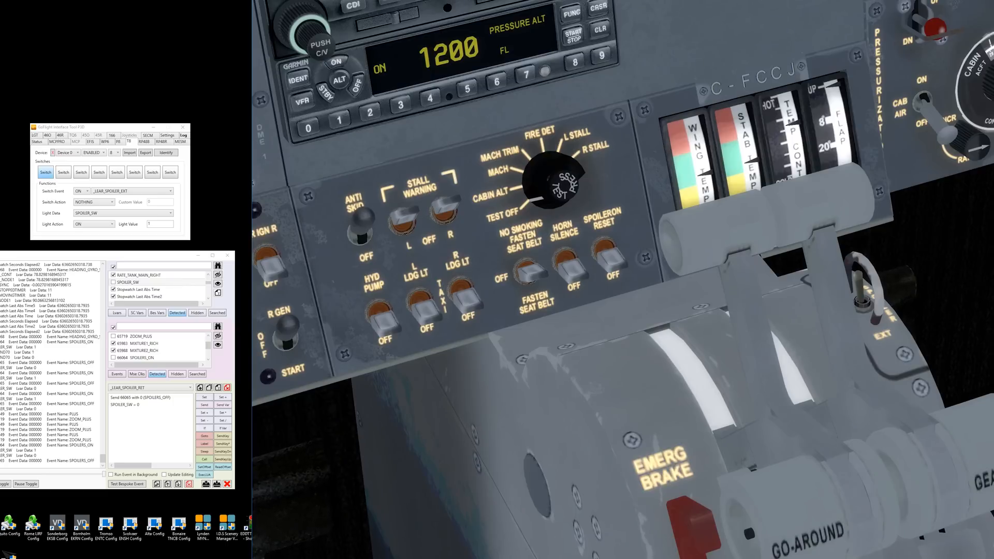
# Toggle the primary yaw damper power button on the cockpit's centre pedestal several times so Detective detects its Lvars
pyautogui.press('s')
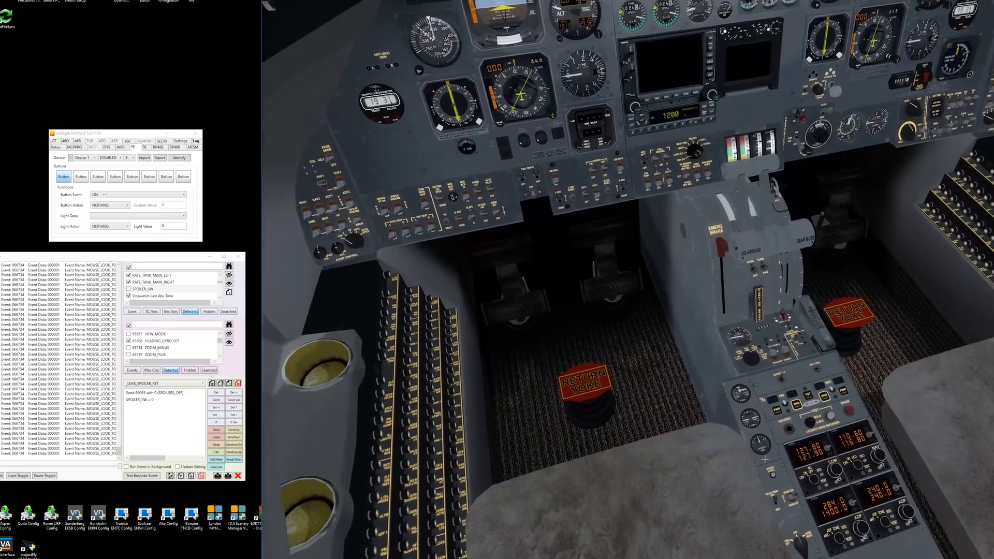
pyautogui.press('space')
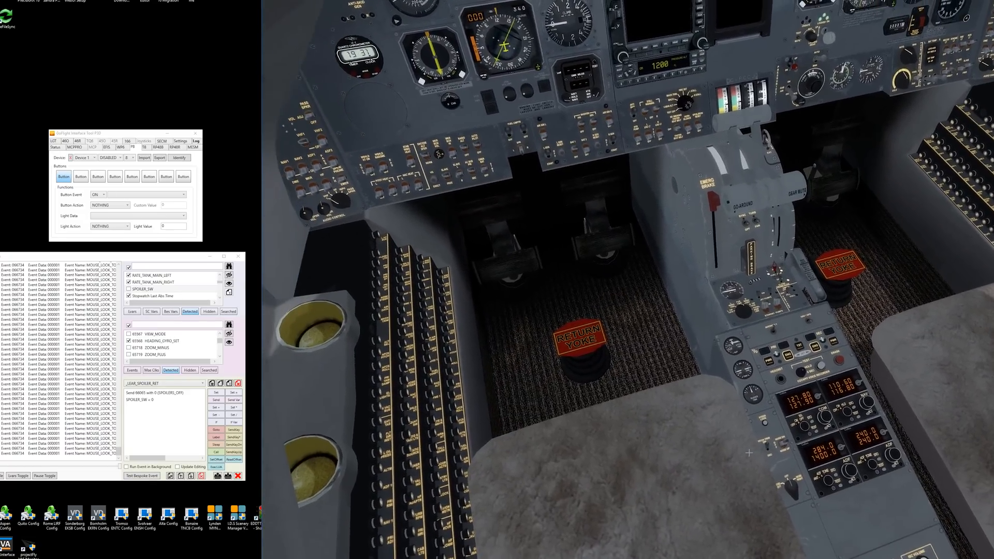
pyautogui.click(770, 368)
pyautogui.click(770, 368)
pyautogui.click(770, 368)
pyautogui.click(771, 368)
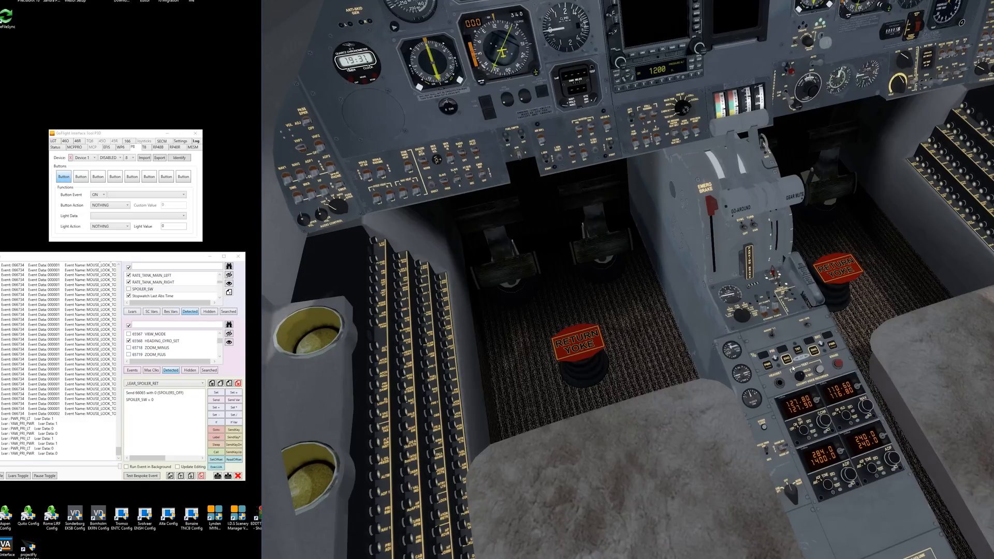
pyautogui.click(769, 368)
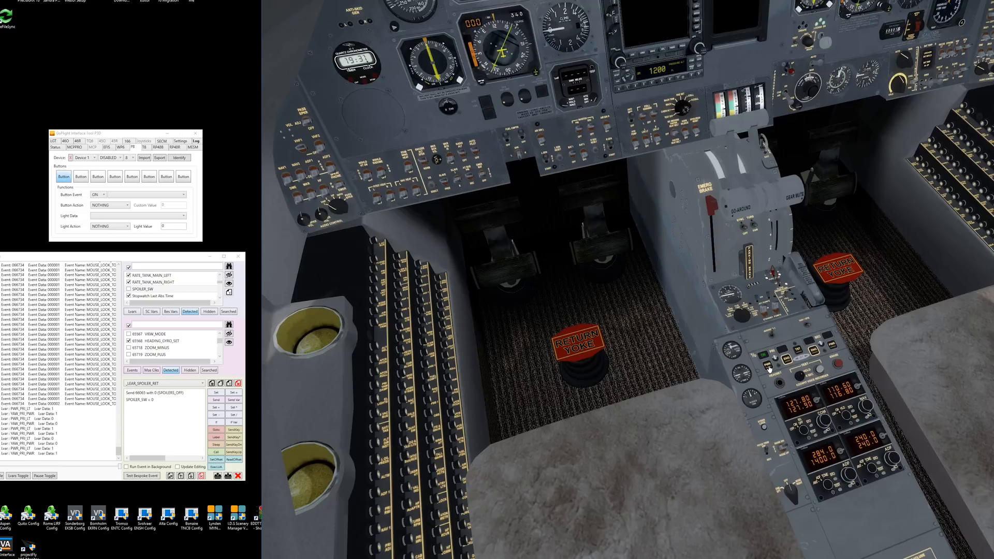
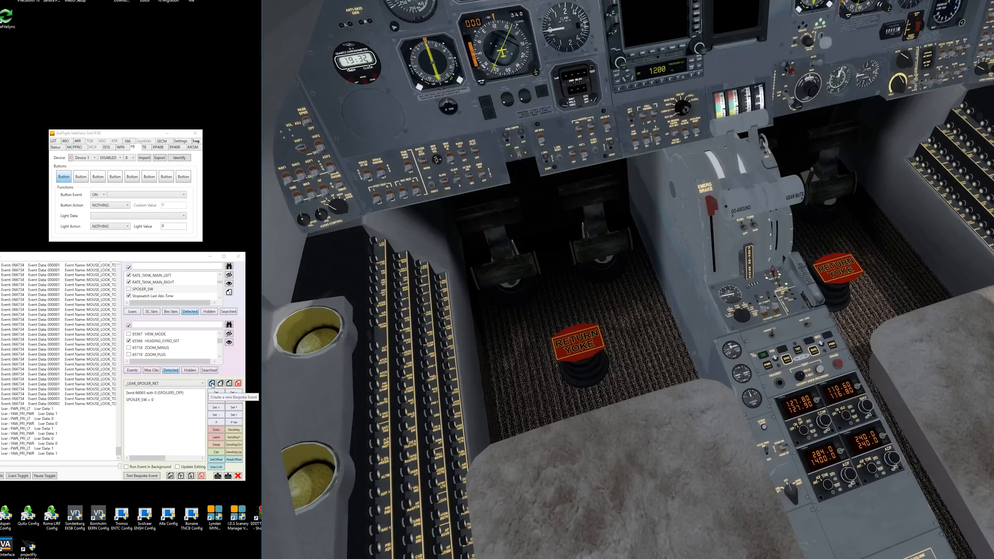
# Create a new bespoke event named _LEAR_YAW_TOGGLE
pyautogui.click(212, 384)
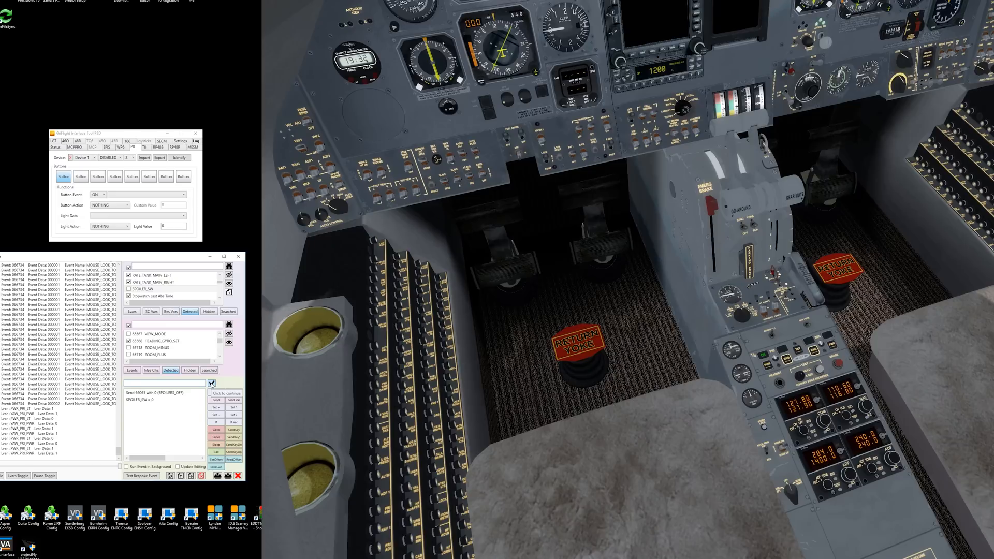
pyautogui.write('_LEAR_YAW_TO')
pyautogui.write('GGLE')
pyautogui.click(212, 384)
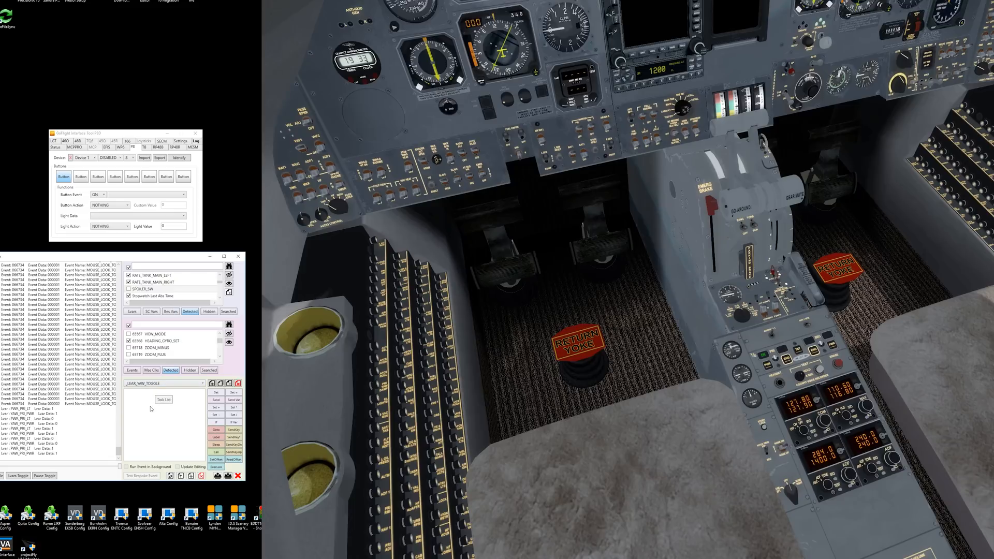
# Toggle the primary yaw damper power again in the cockpit to check the Lvar values logged for each state
pyautogui.click(763, 385)
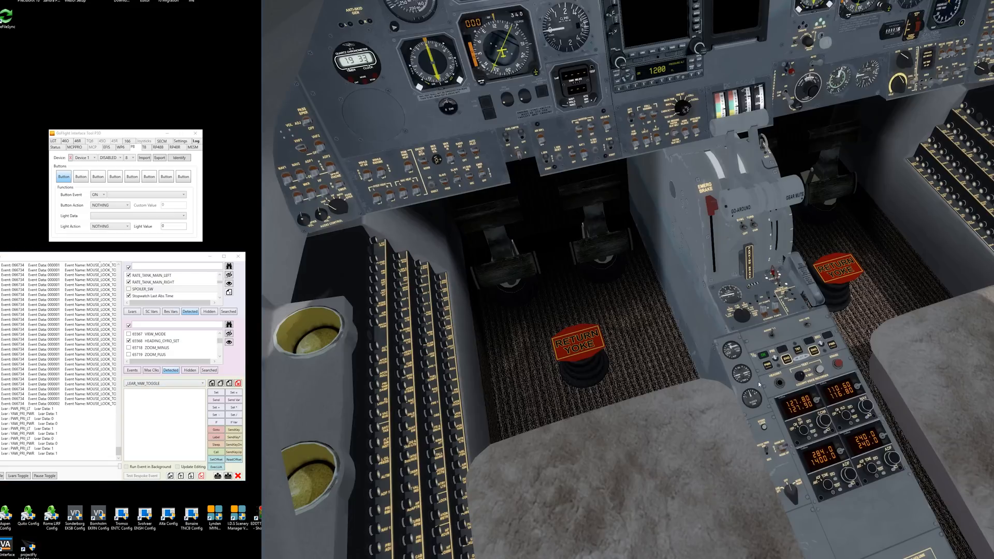
pyautogui.click(769, 370)
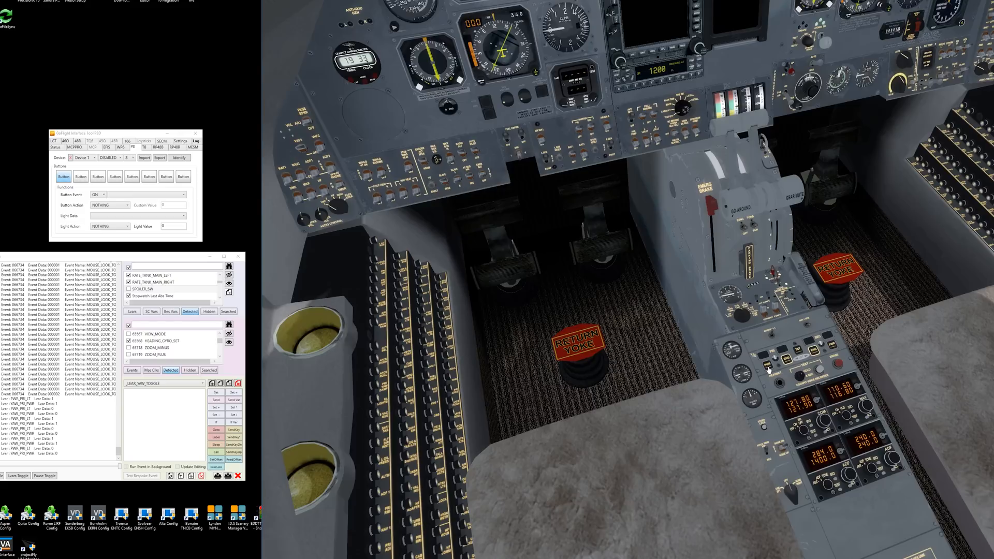
pyautogui.click(768, 369)
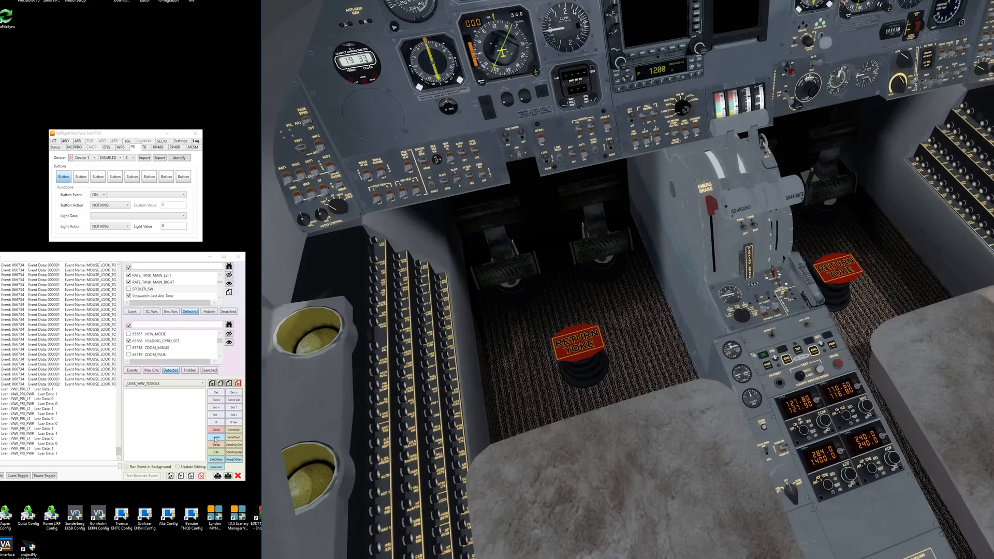
# Add the labels ON, OFF and EXIT to the _LEAR_YAW_TOGGLE task list
pyautogui.click(218, 440)
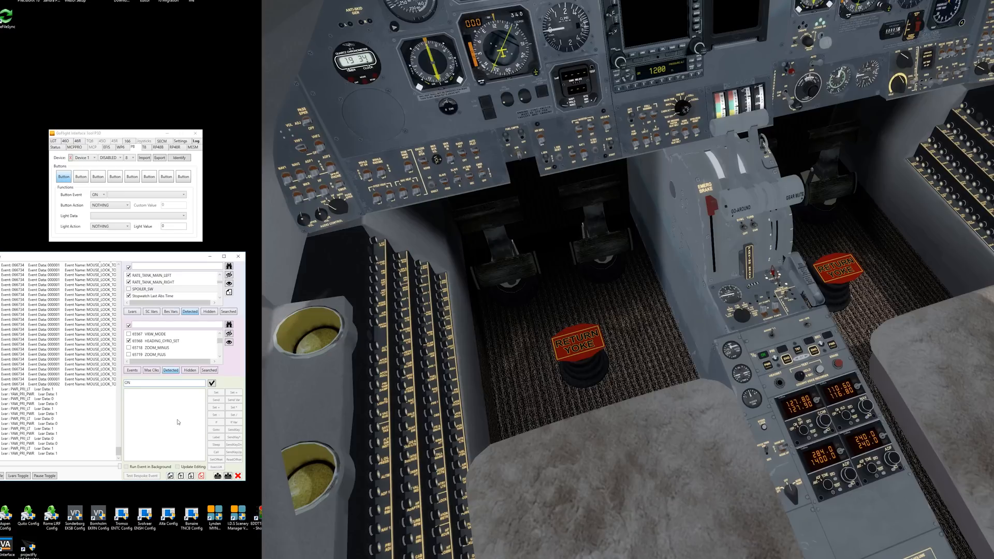
pyautogui.click(211, 383)
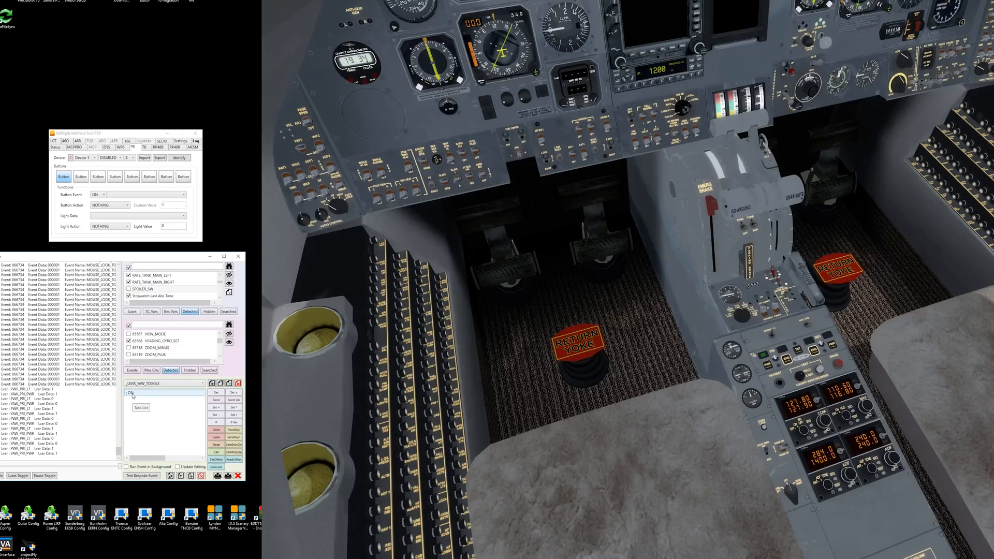
pyautogui.click(216, 437)
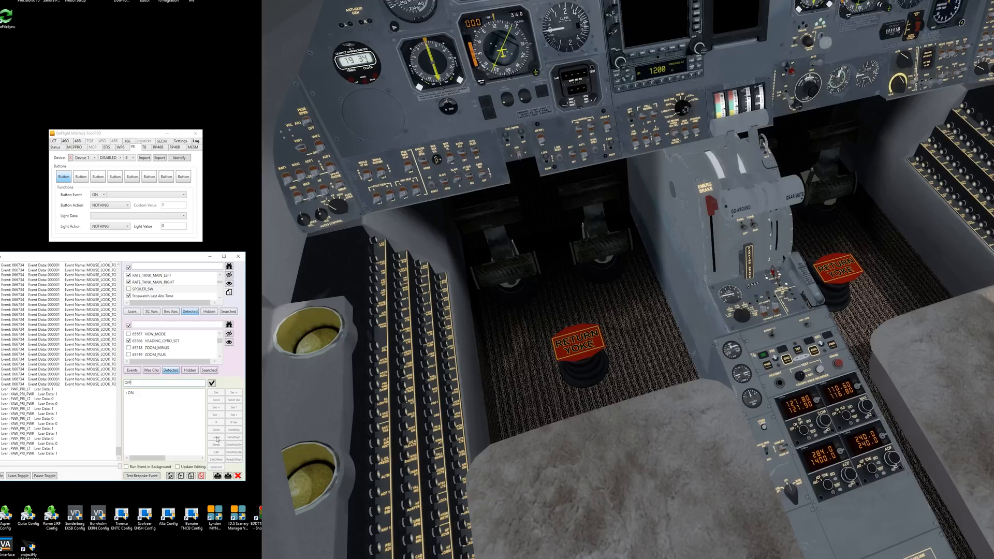
pyautogui.click(212, 383)
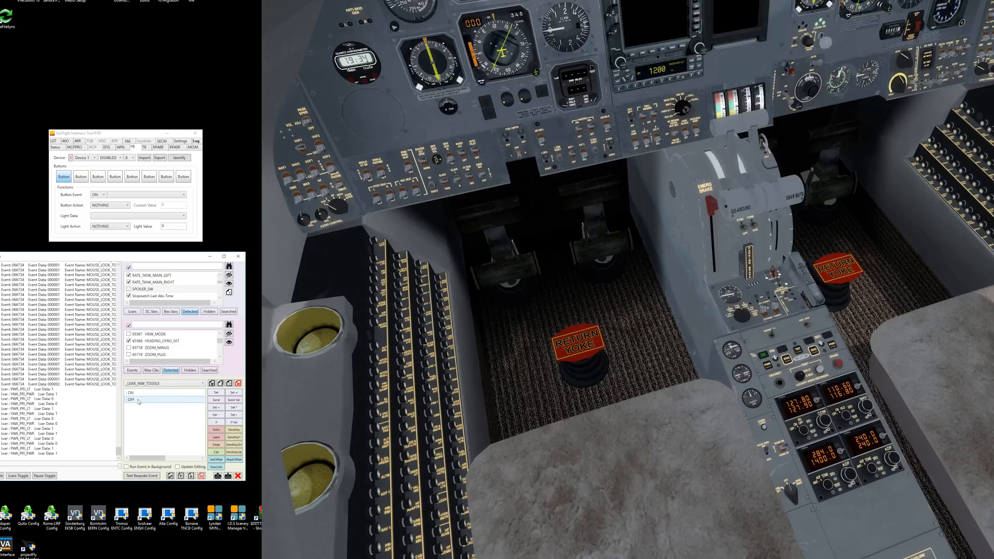
pyautogui.click(217, 438)
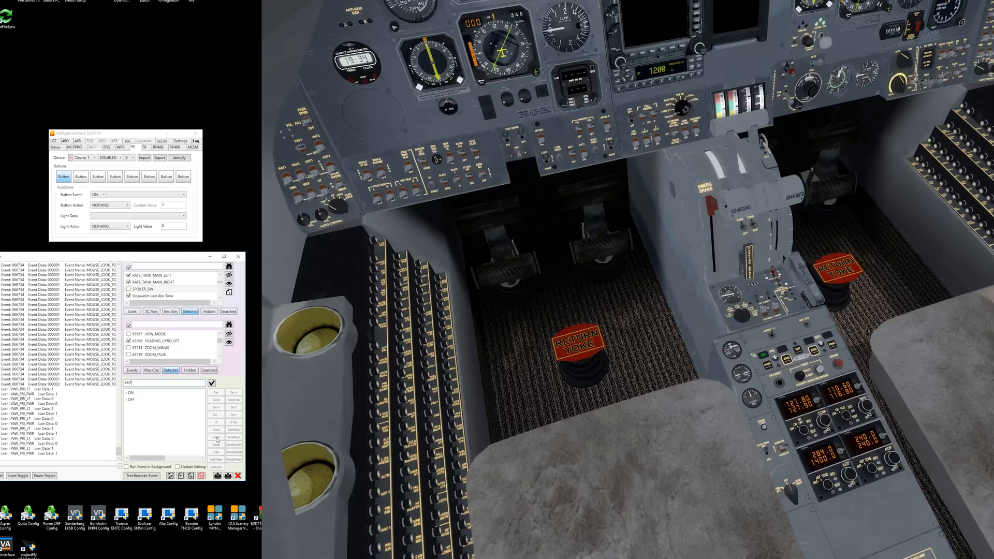
pyautogui.press('Return')
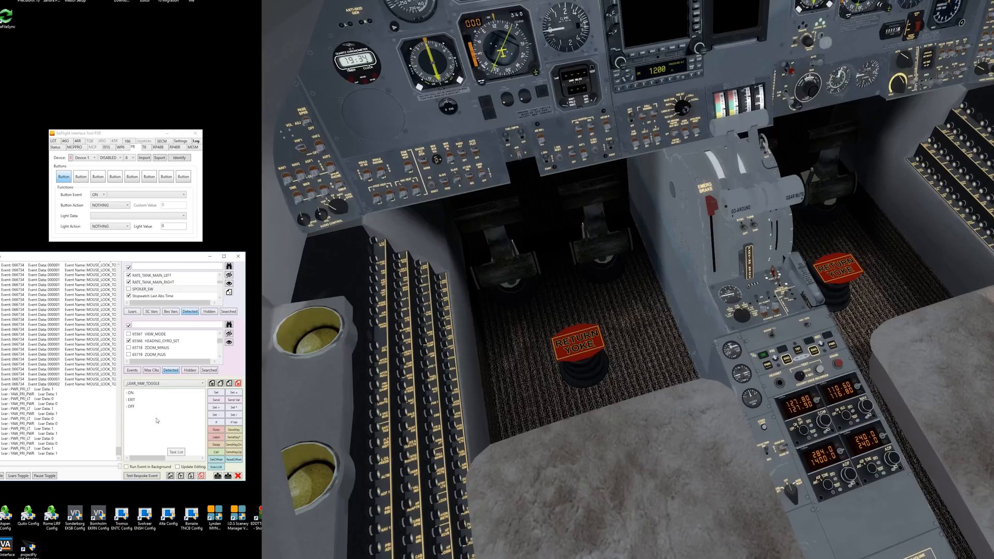
# Move the EXIT label below OFF in the _LEAR_YAW_TOGGLE task list and check the ON and OFF labels
pyautogui.click(165, 399)
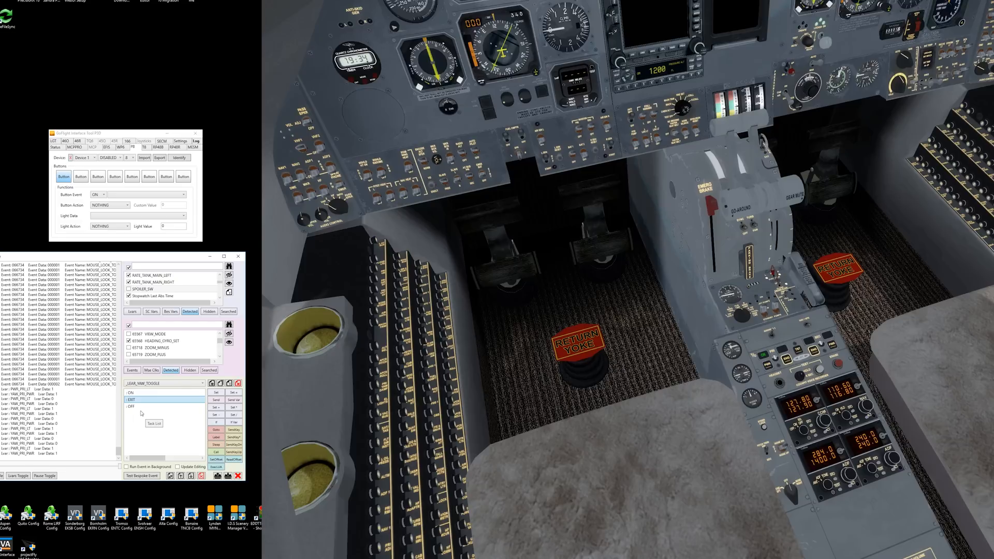
pyautogui.click(192, 476)
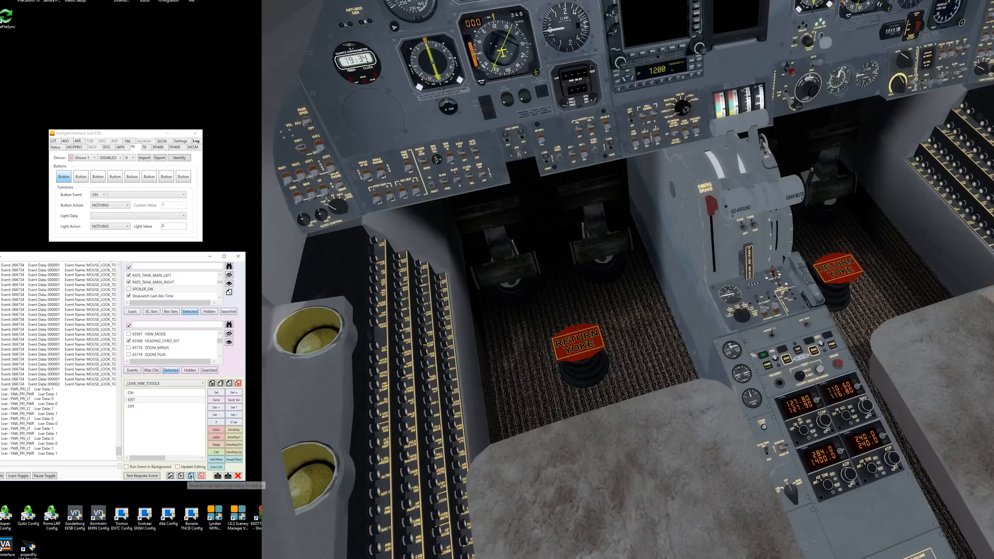
pyautogui.click(132, 394)
pyautogui.click(132, 401)
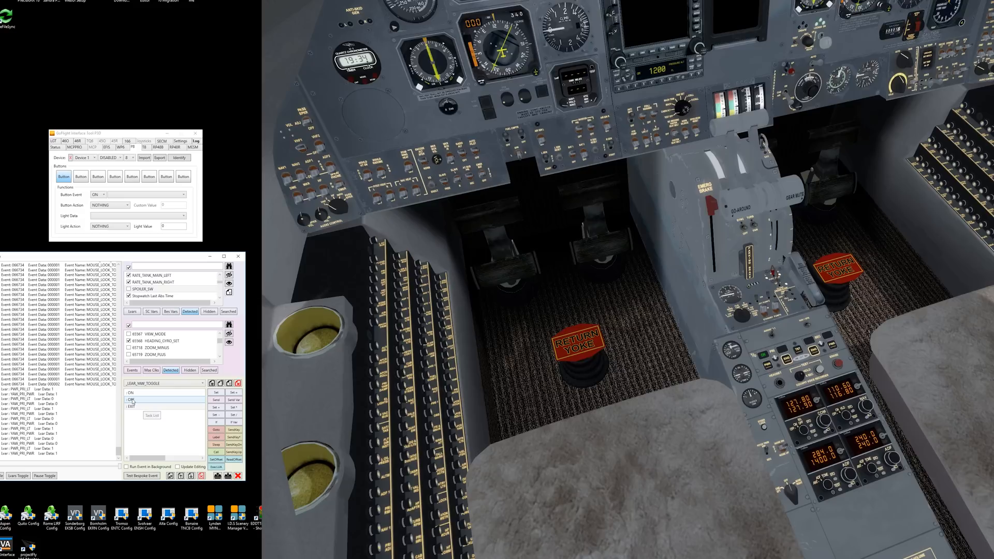
pyautogui.click(138, 394)
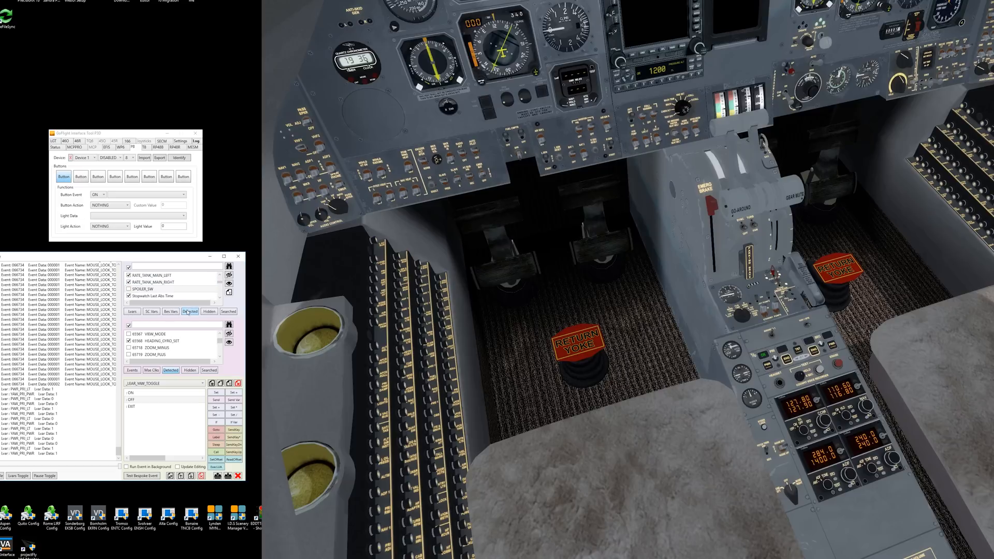
# Add an If condition to the _LEAR_YAW_TOGGLE task list that tests whether the detected Lvar YAW_PRI_PWR equals 0
pyautogui.scroll(-5, 218, 283)
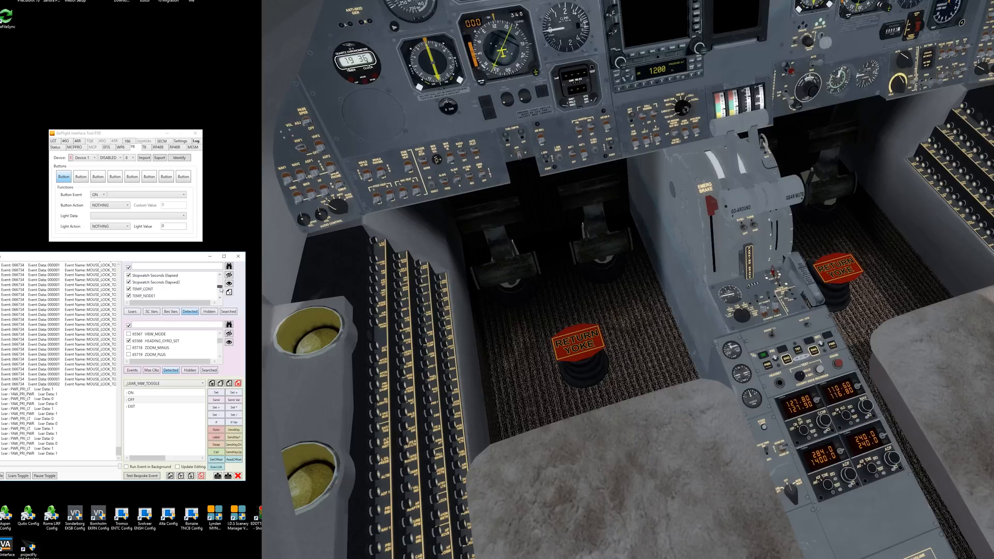
pyautogui.scroll(-3, 221, 289)
pyautogui.scroll(-1, 223, 296)
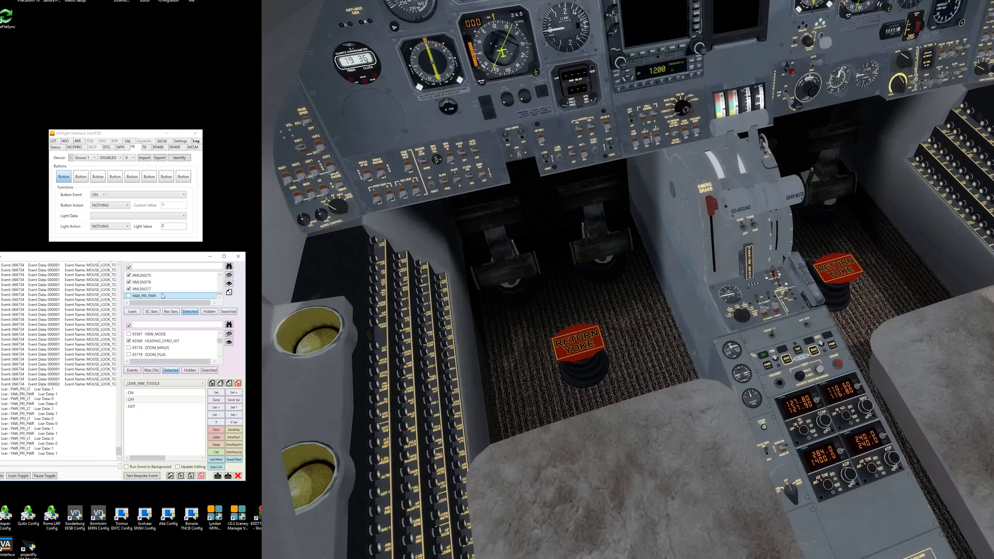
pyautogui.click(164, 394)
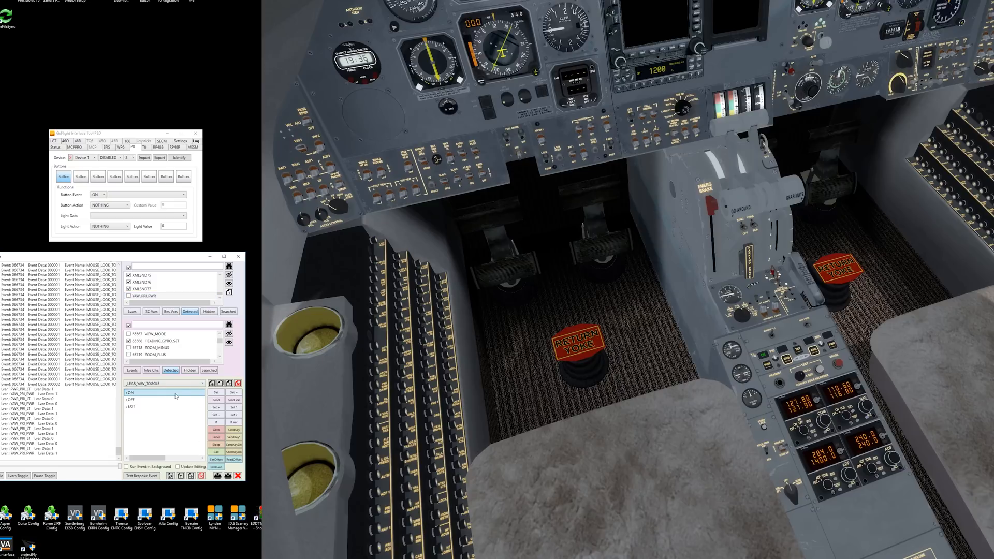
pyautogui.click(166, 297)
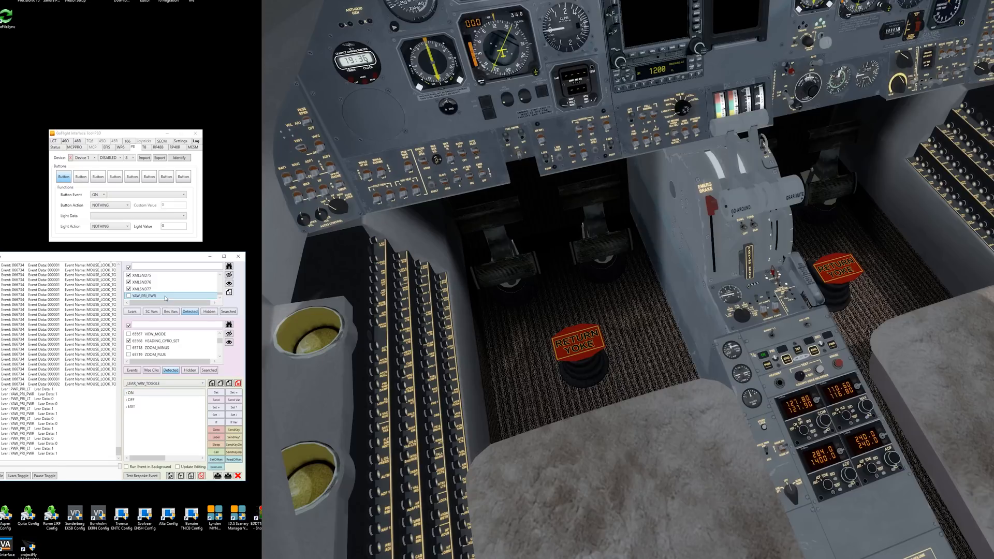
pyautogui.click(217, 424)
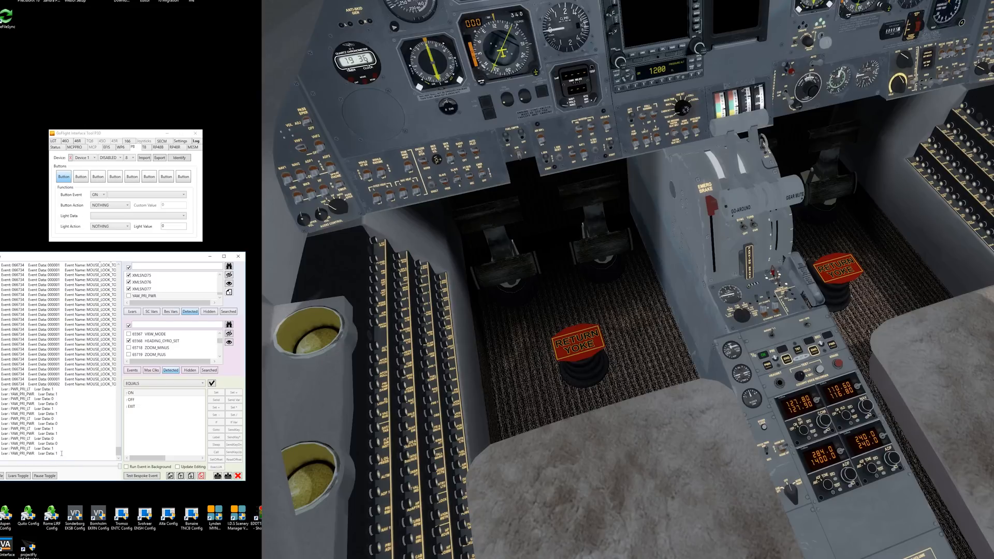
pyautogui.click(211, 384)
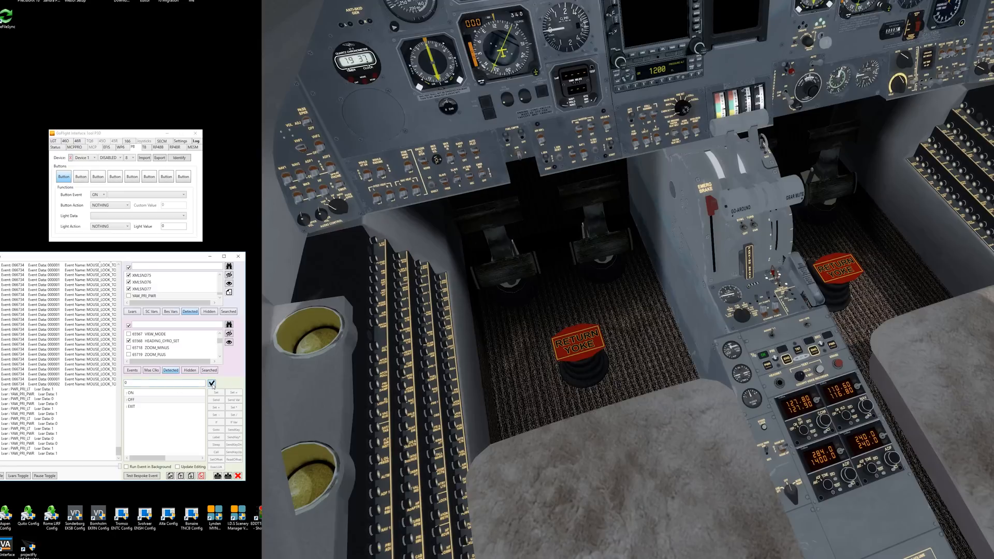
pyautogui.click(212, 384)
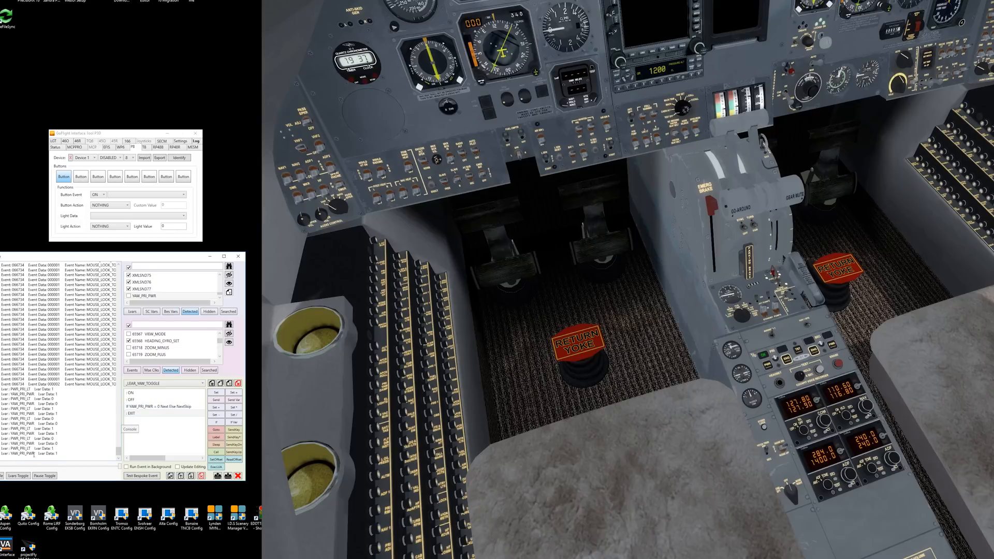
# Move the YAW_PRI_PWR = 0 condition above the ON label, to the start of the task list
pyautogui.click(179, 408)
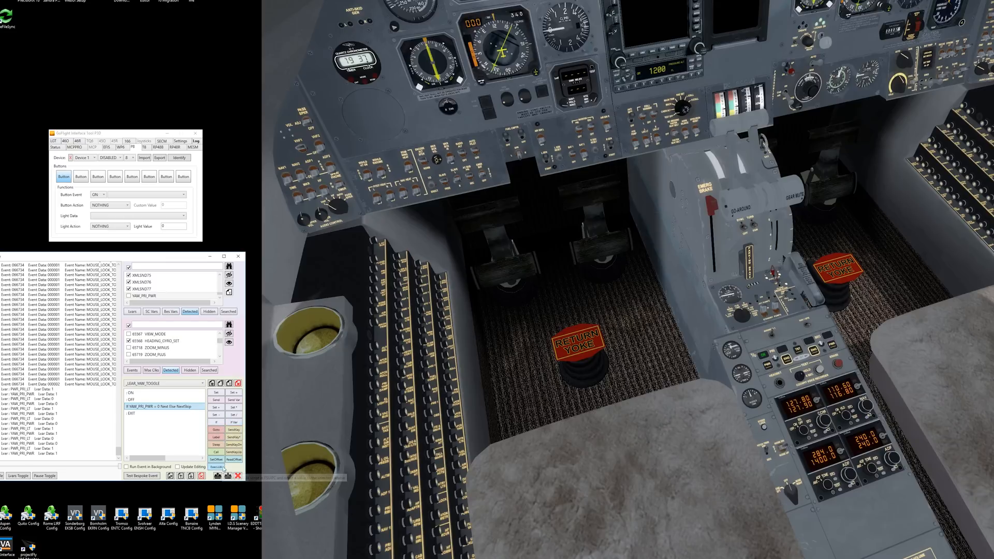
pyautogui.click(181, 476)
pyautogui.click(181, 476)
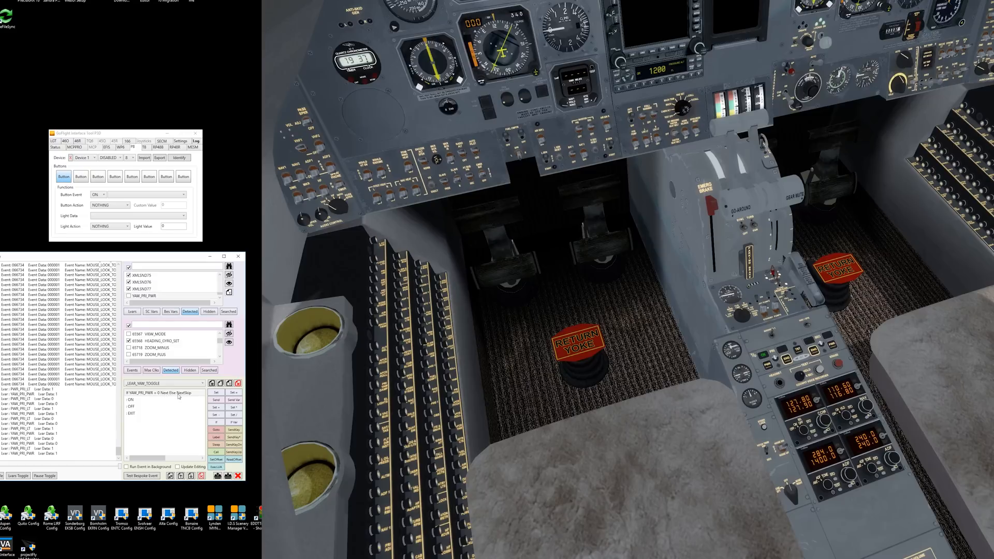
# Add a Goto ON task directly below the YAW_PRI_PWR condition and check the two lines
pyautogui.click(139, 401)
pyautogui.click(216, 430)
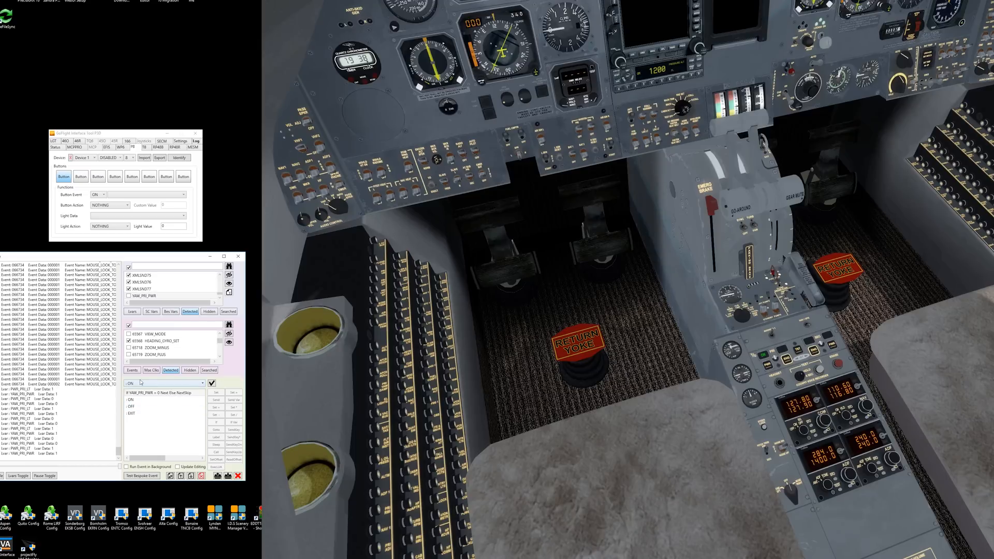
pyautogui.click(203, 384)
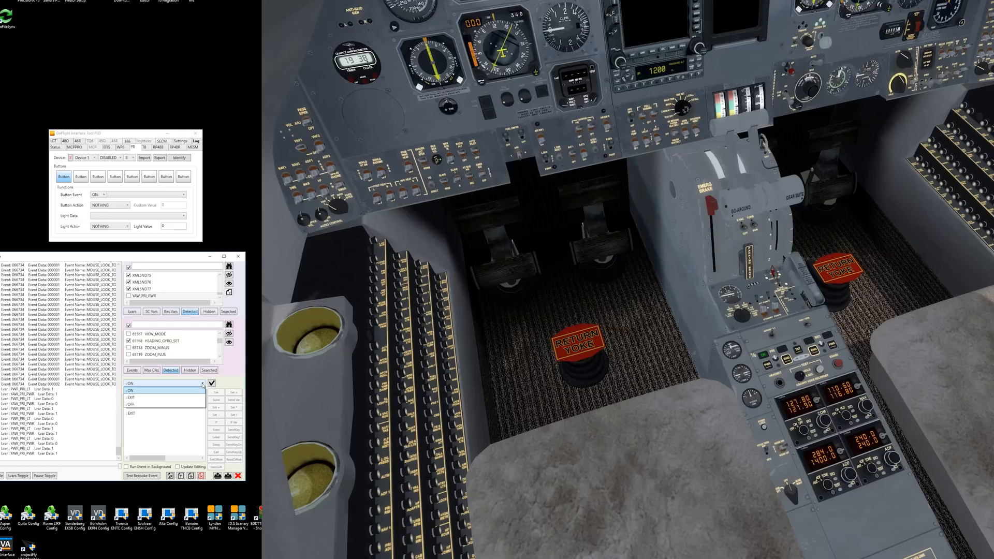
pyautogui.click(137, 392)
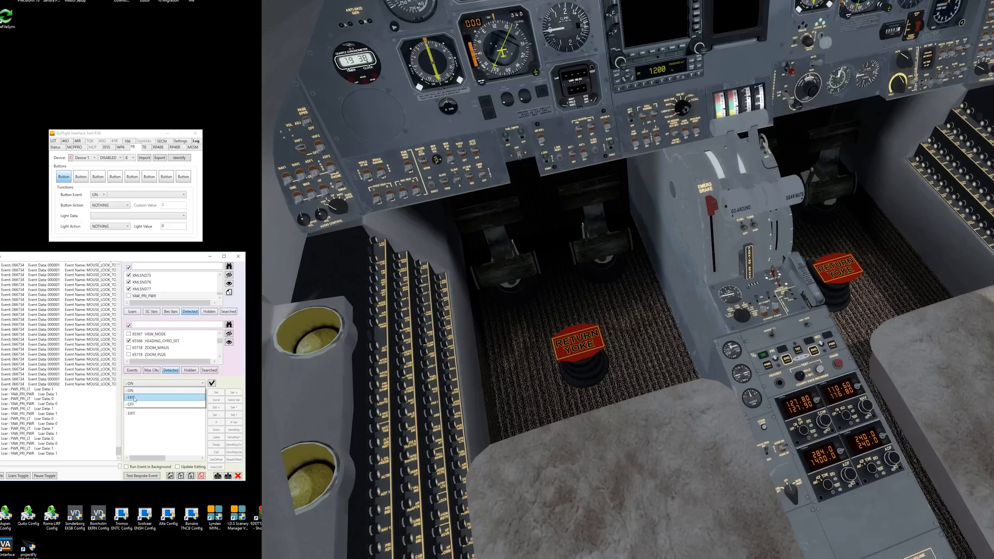
pyautogui.click(211, 384)
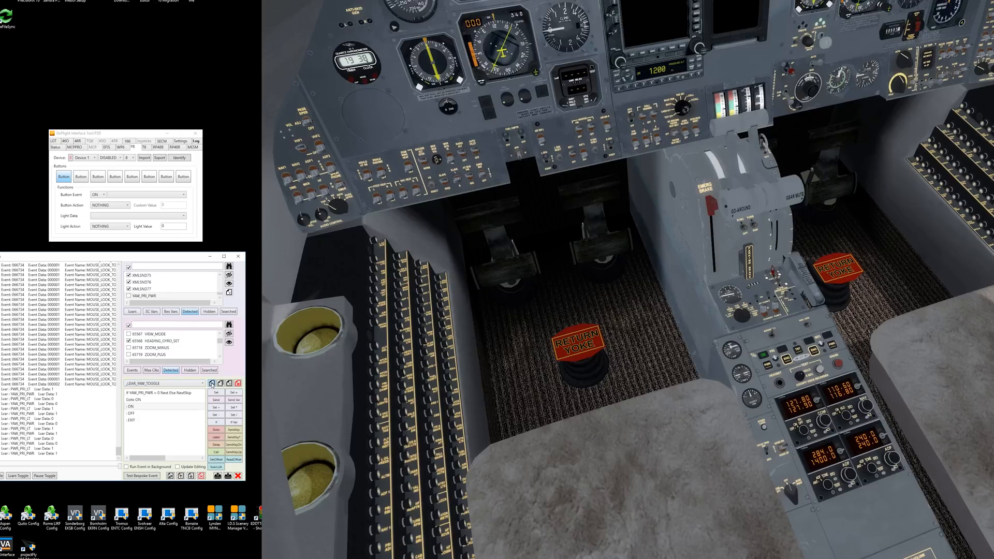
pyautogui.click(138, 400)
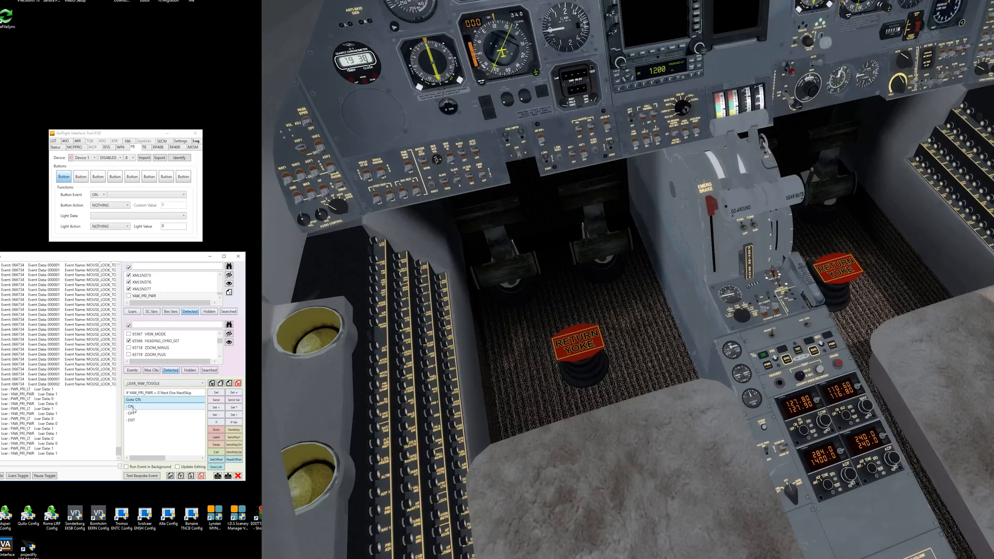
pyautogui.click(144, 395)
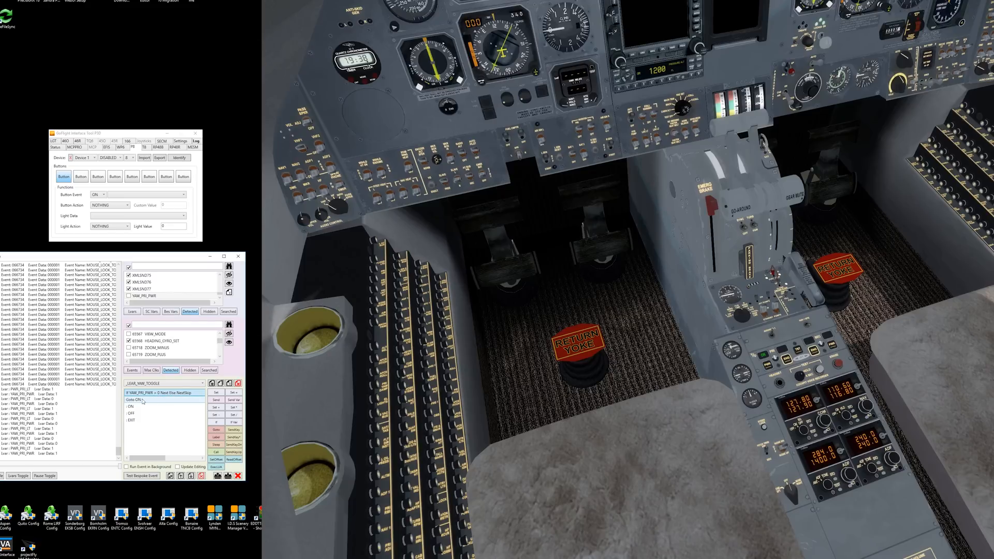
pyautogui.click(136, 402)
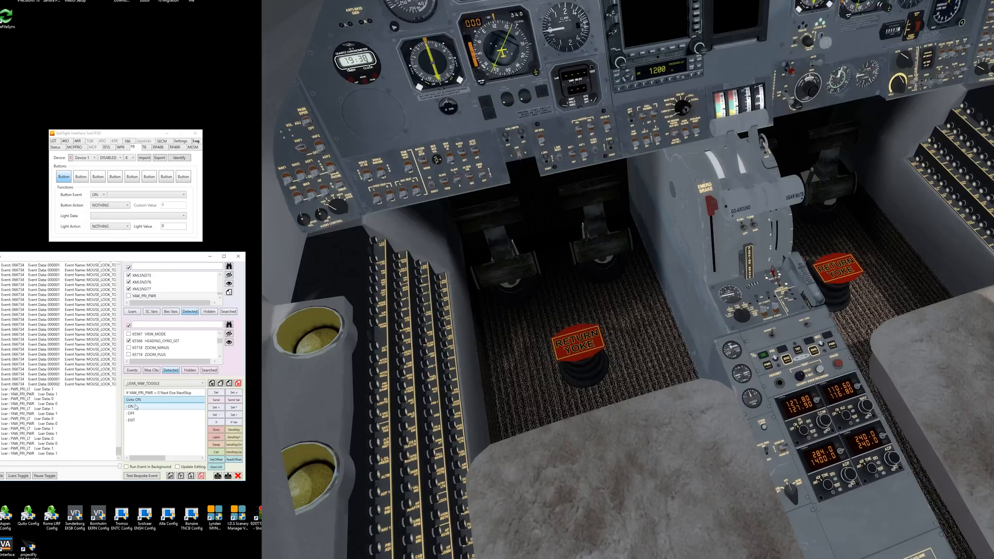
pyautogui.click(147, 395)
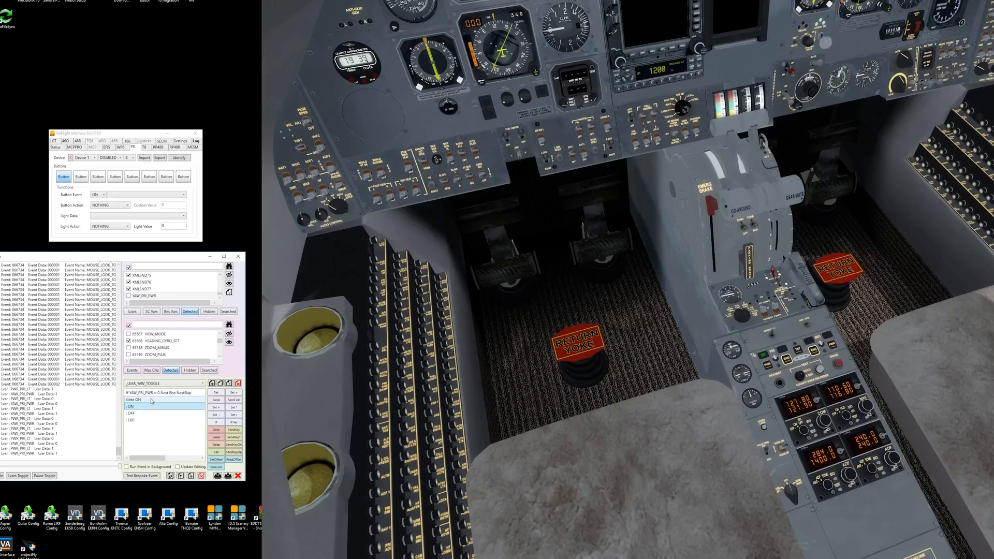
# Add a Goto OFF task and move it above the ON label, directly below Goto ON
pyautogui.click(217, 430)
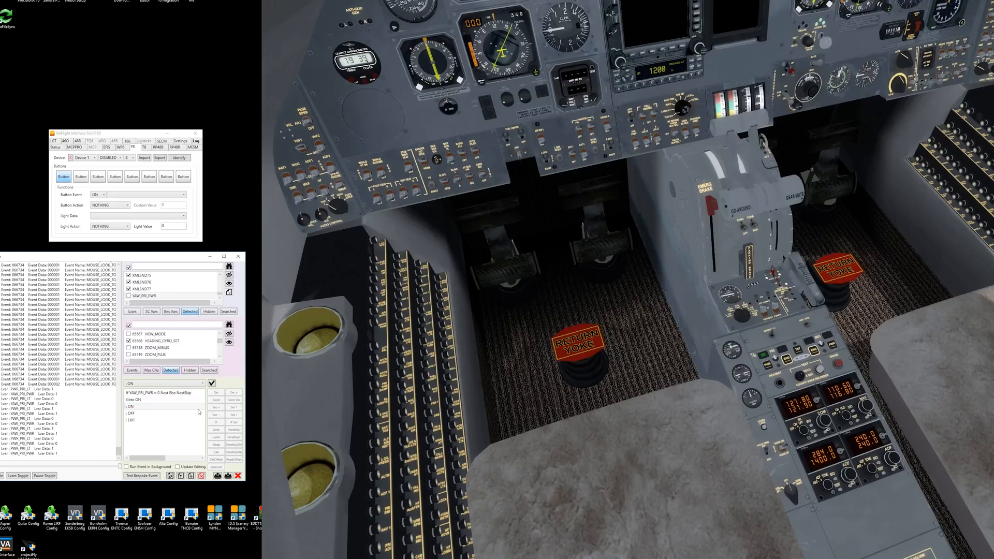
pyautogui.click(201, 385)
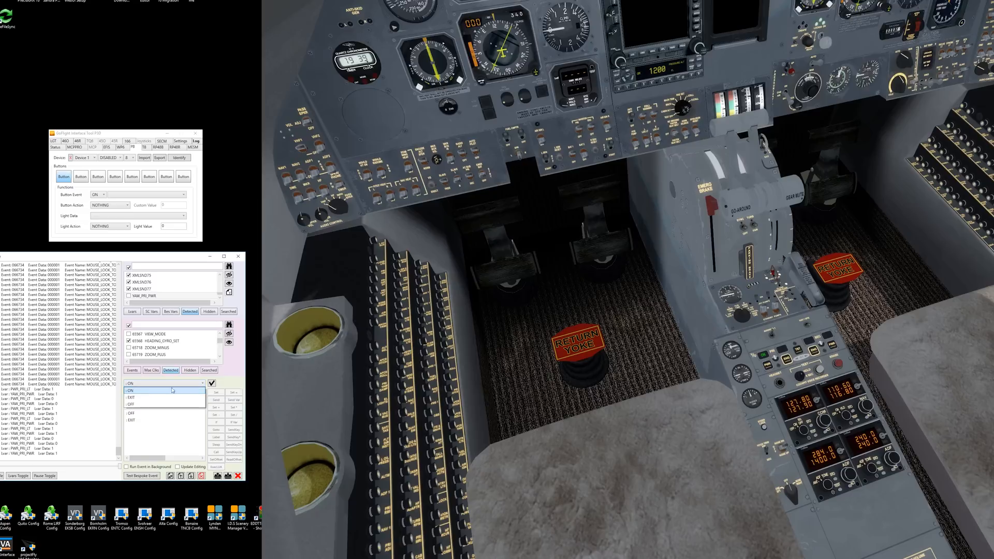
pyautogui.click(139, 405)
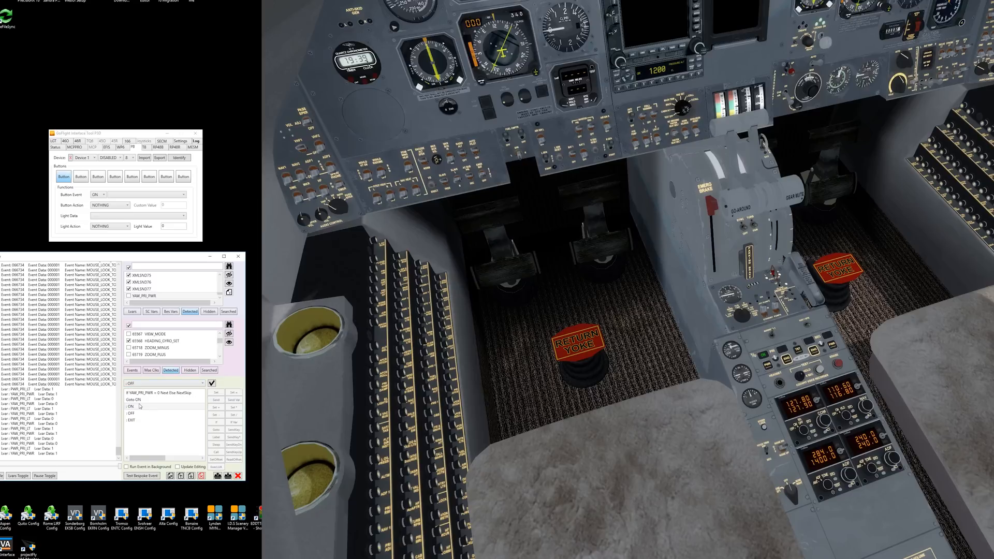
pyautogui.click(212, 384)
pyautogui.click(142, 415)
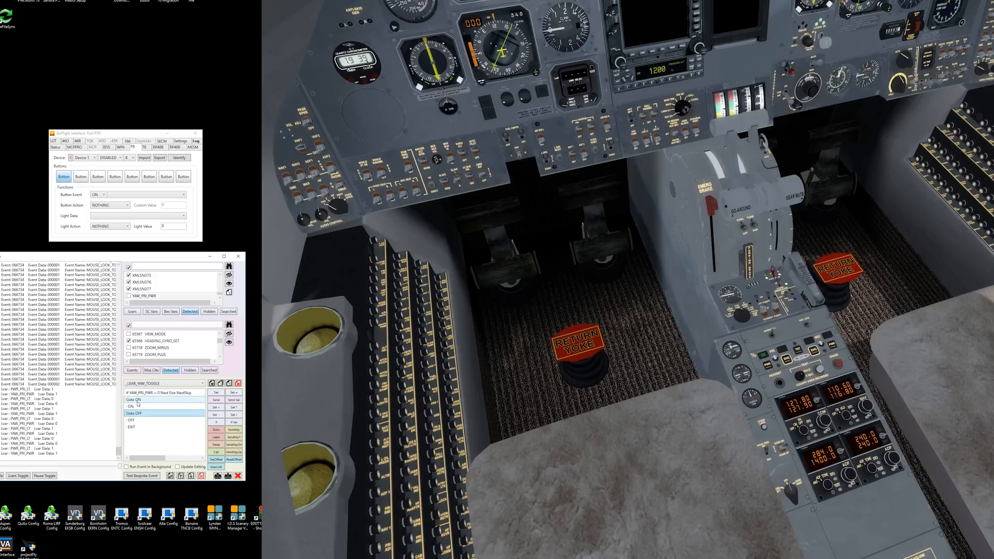
pyautogui.click(180, 476)
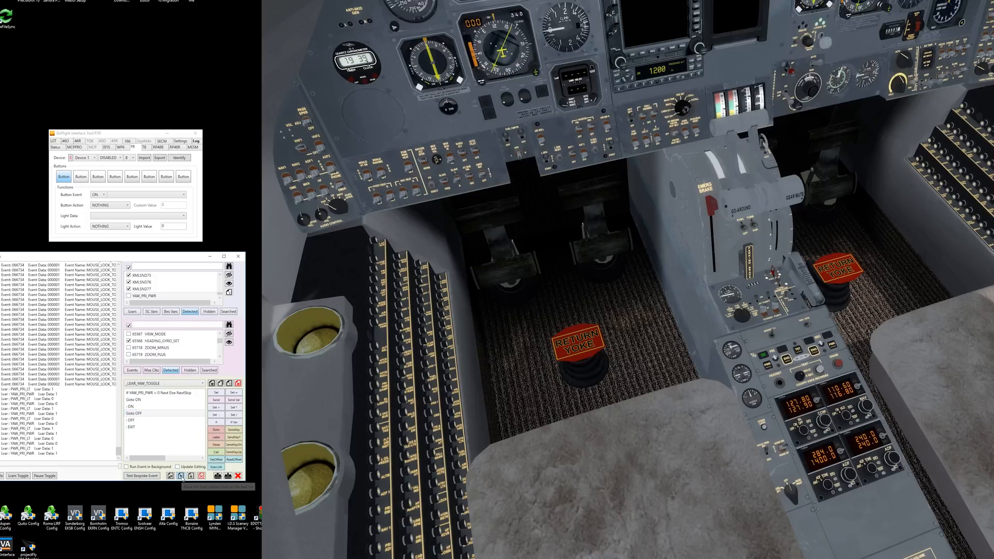
# Review how the YAW_PRI_PWR condition branches through Goto ON and Goto OFF to the ON and OFF labels
pyautogui.click(142, 395)
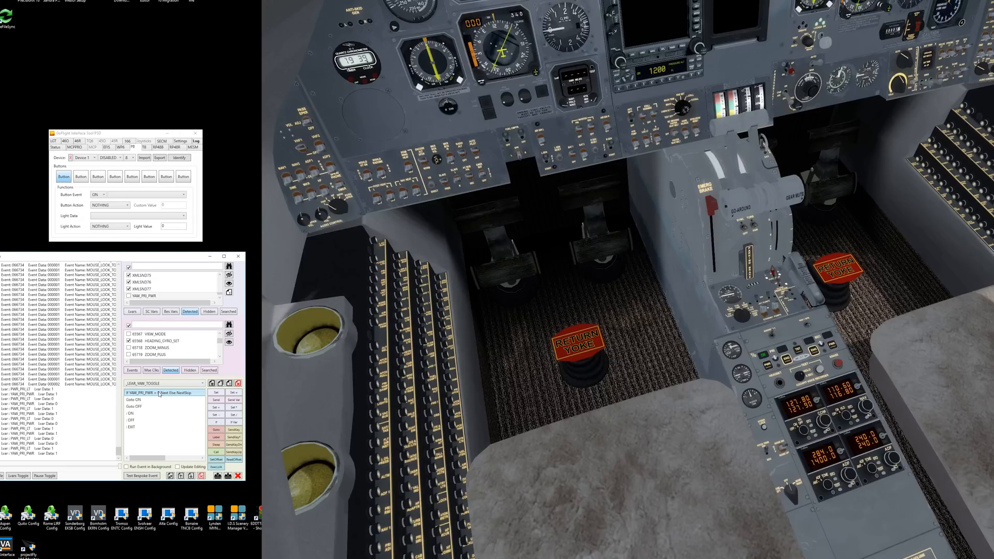
pyautogui.click(137, 402)
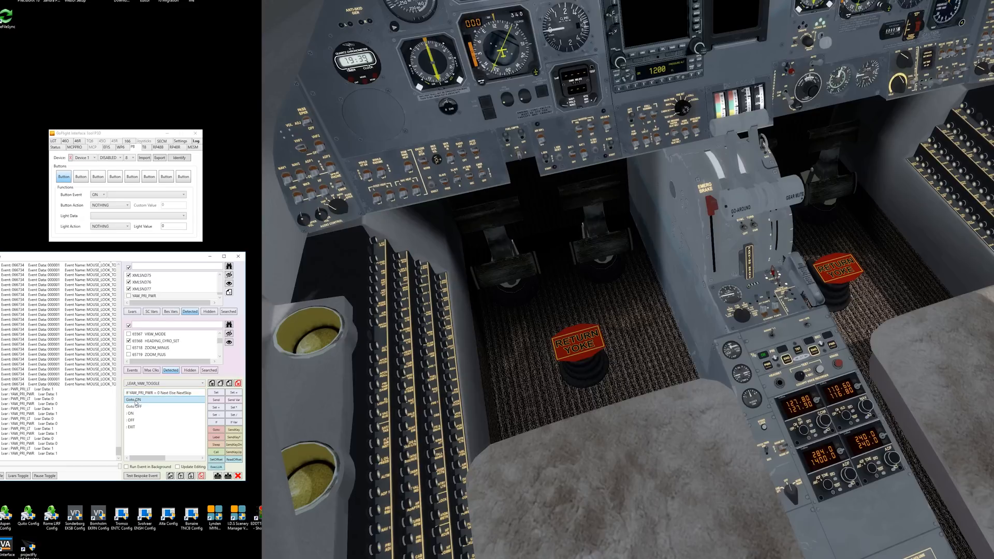
pyautogui.click(162, 394)
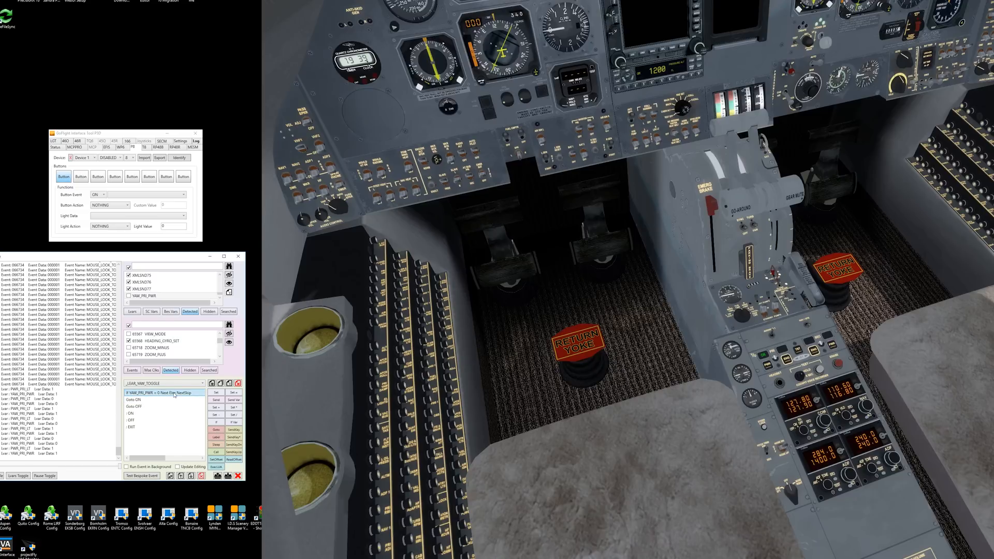
pyautogui.click(144, 401)
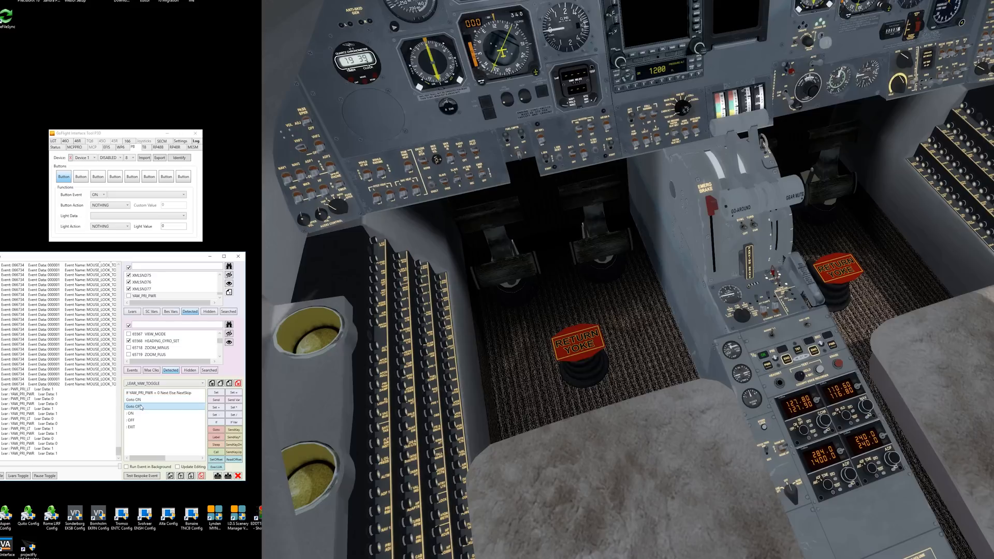
pyautogui.click(143, 407)
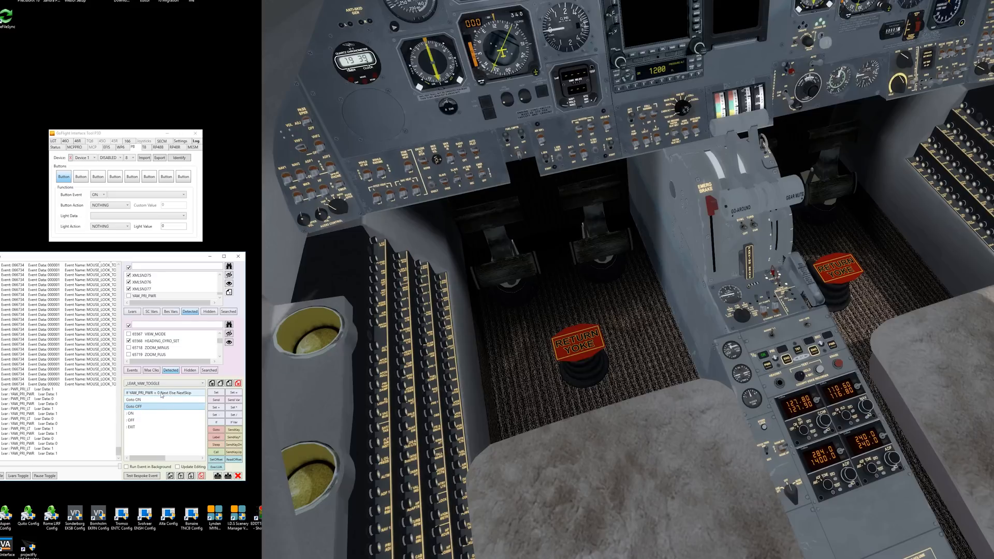
pyautogui.click(163, 395)
pyautogui.click(139, 408)
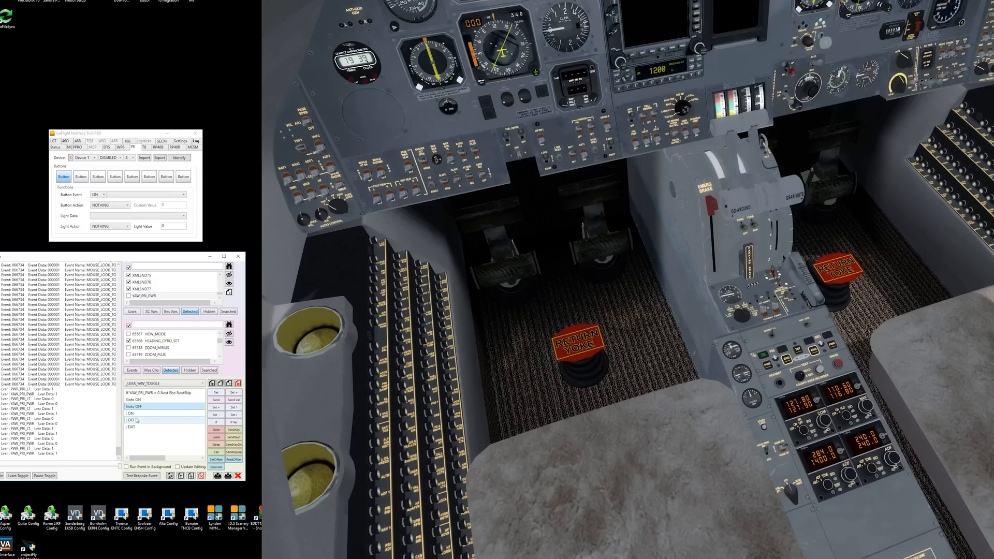
pyautogui.click(136, 420)
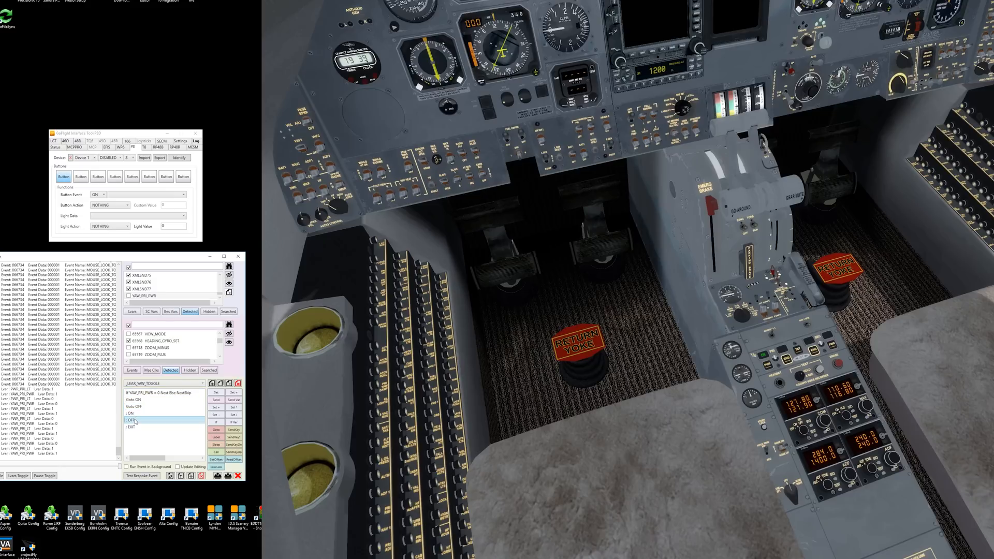
pyautogui.click(132, 414)
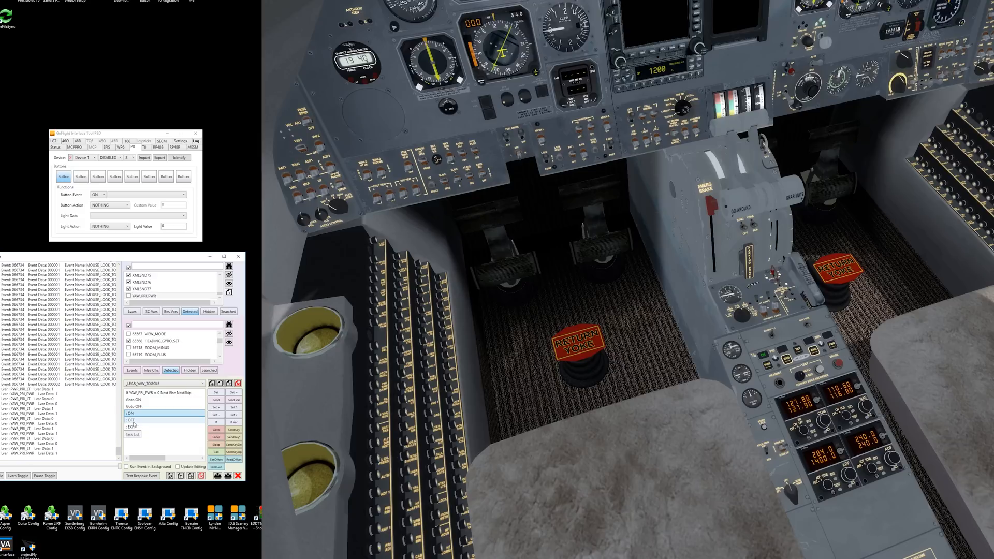
pyautogui.click(132, 420)
# Add a task below the ON label that sets the Lvar YAW_PRI_PWR to 1
pyautogui.click(133, 414)
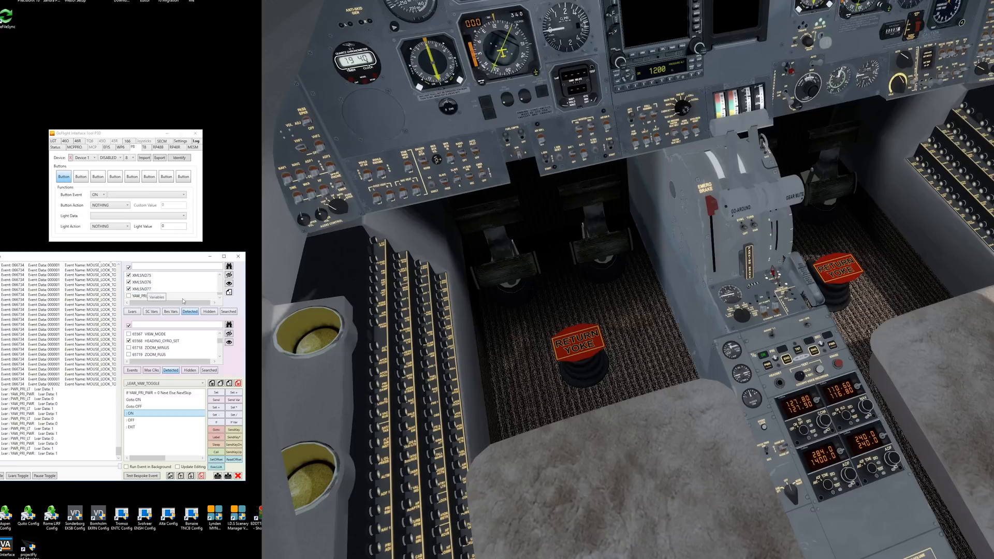
pyautogui.click(140, 298)
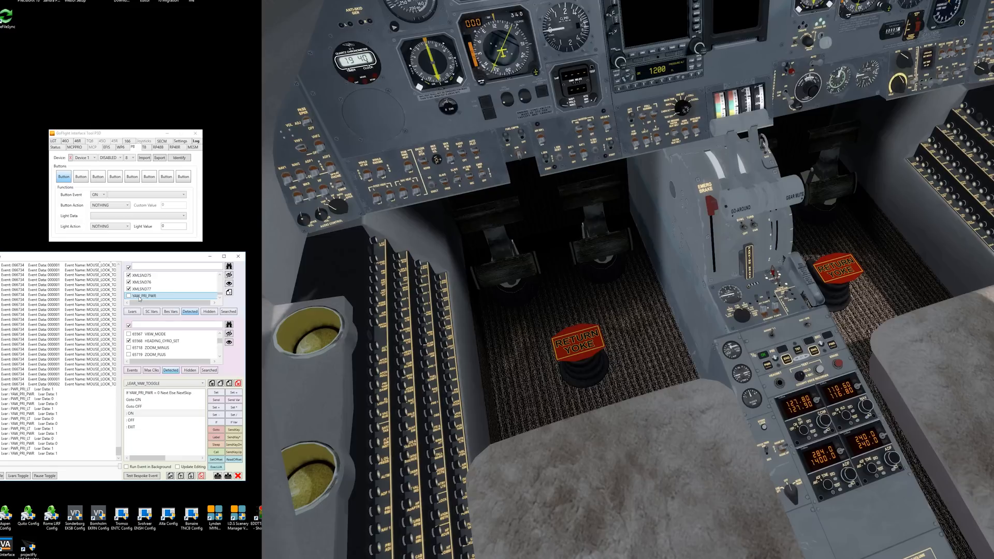
pyautogui.click(217, 394)
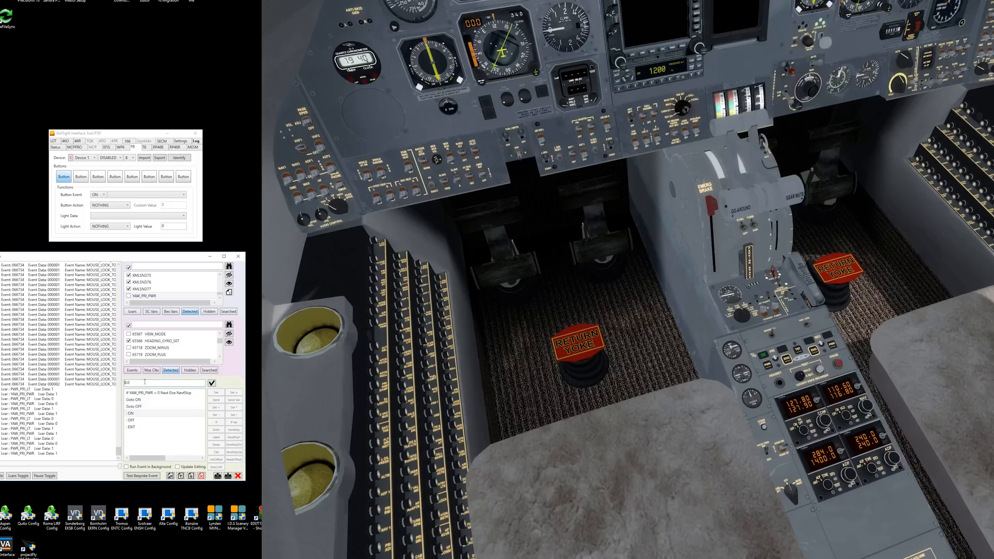
pyautogui.write('1')
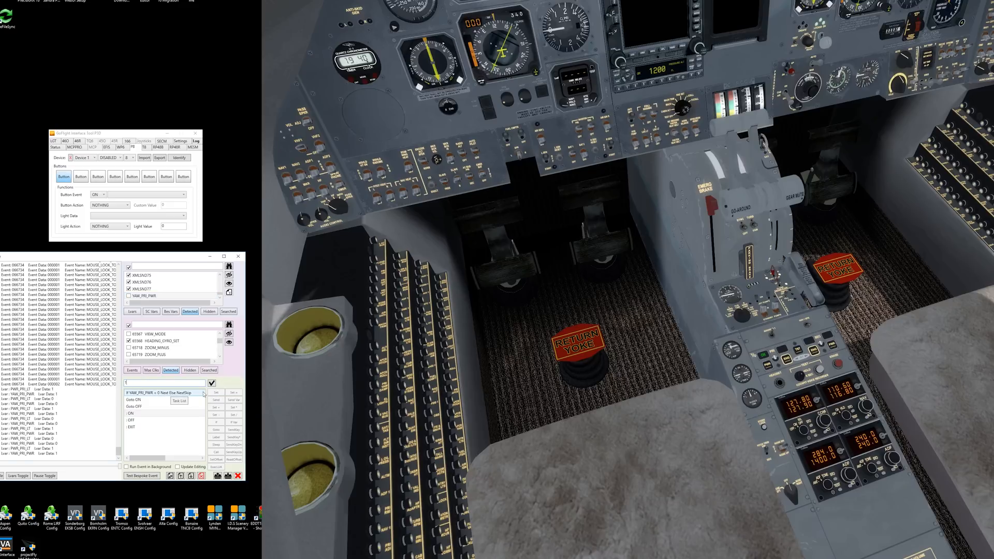
pyautogui.click(212, 384)
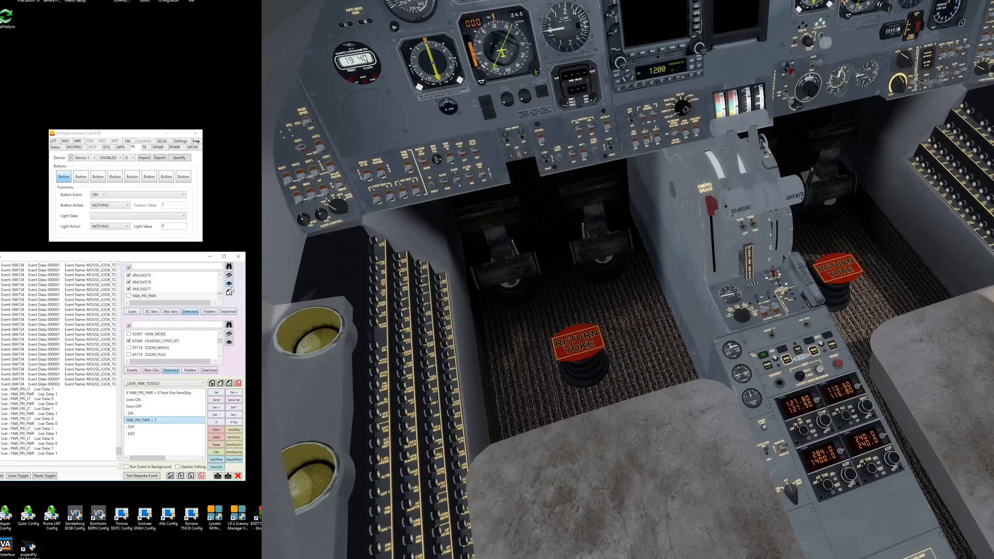
# Add a task directly below YAW_PRI_PWR = 1 under the ON label that sets the Lvar PWR_PRI_LT to 1
pyautogui.moveTo(220, 297); pyautogui.dragTo(222, 282)
pyautogui.click(150, 296)
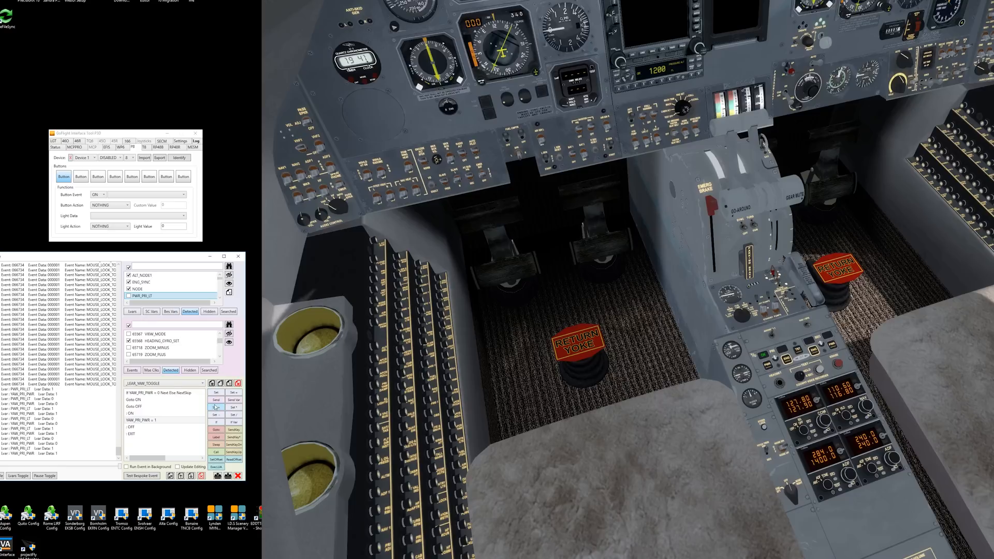
pyautogui.click(219, 393)
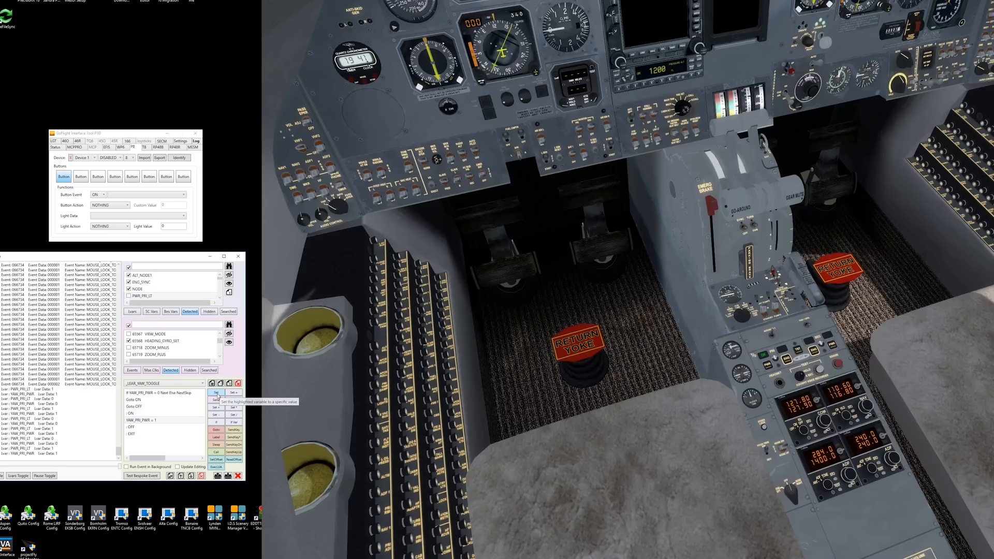
pyautogui.moveTo(142, 384); pyautogui.dragTo(115, 386)
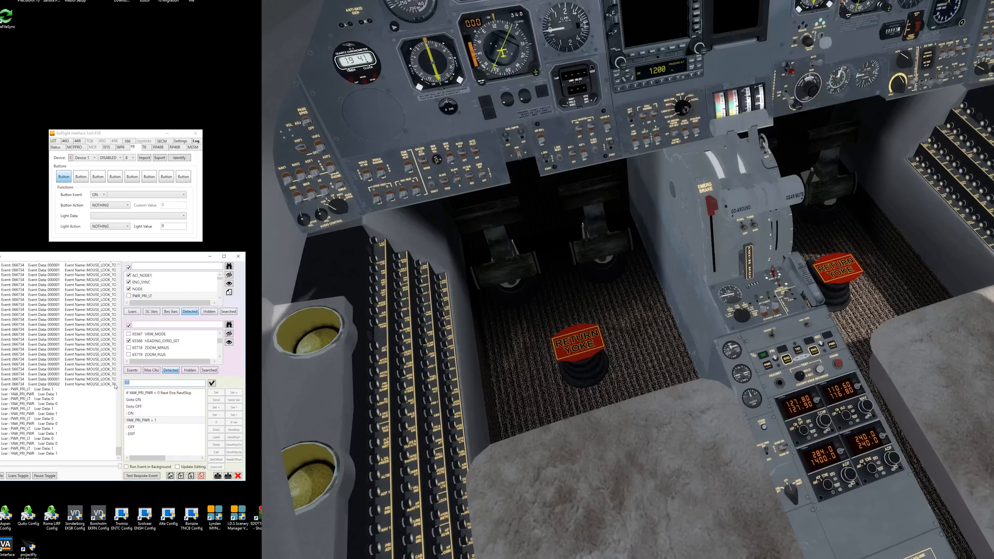
pyautogui.write('1')
pyautogui.click(212, 384)
pyautogui.click(151, 428)
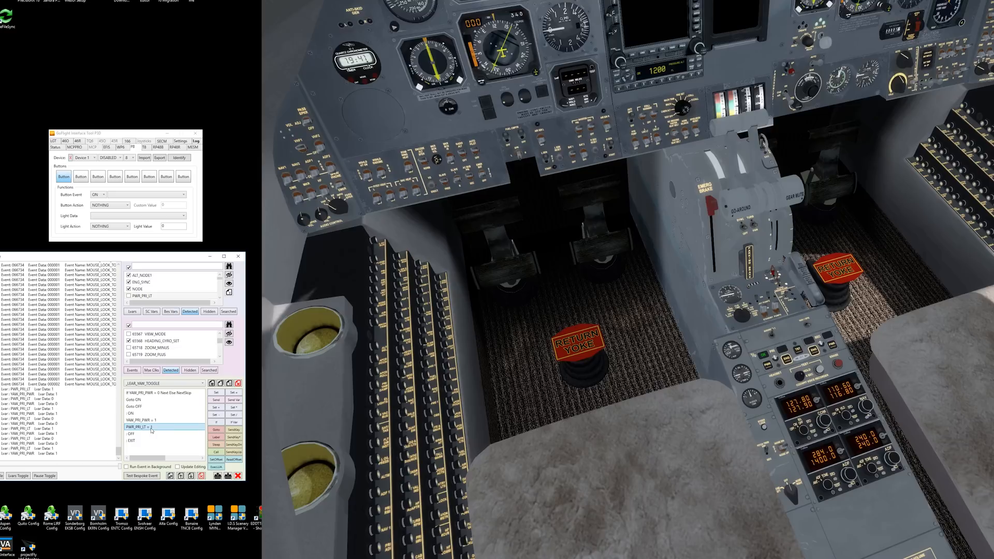
# Move the PWR_PRI_LT task above the YAW_PRI_PWR task under the ON label, and swap the two back
pyautogui.click(149, 422)
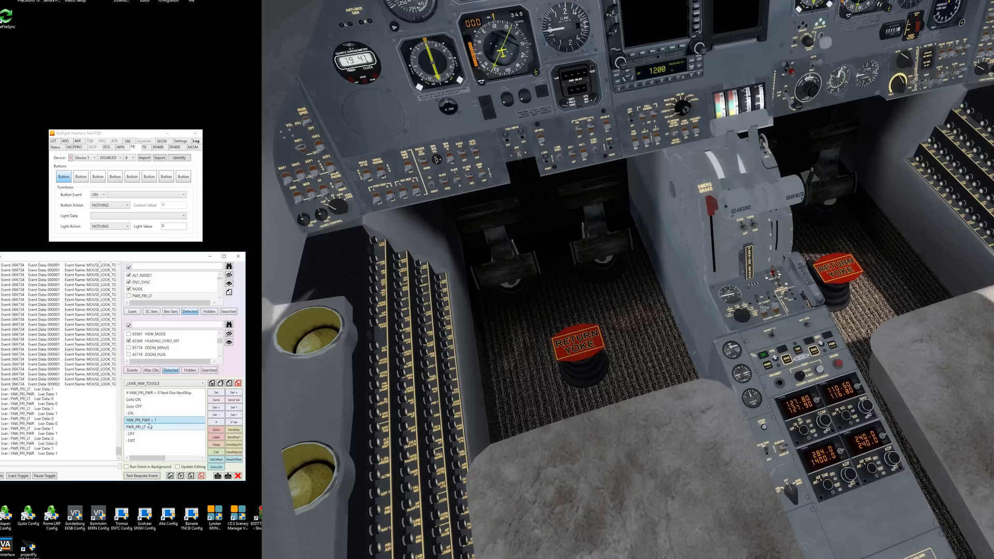
pyautogui.click(149, 427)
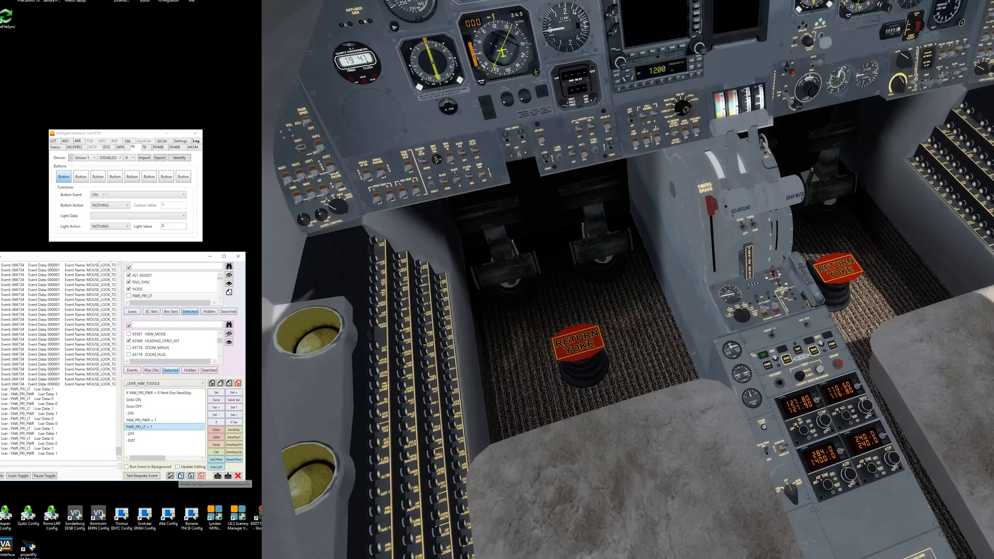
pyautogui.click(181, 476)
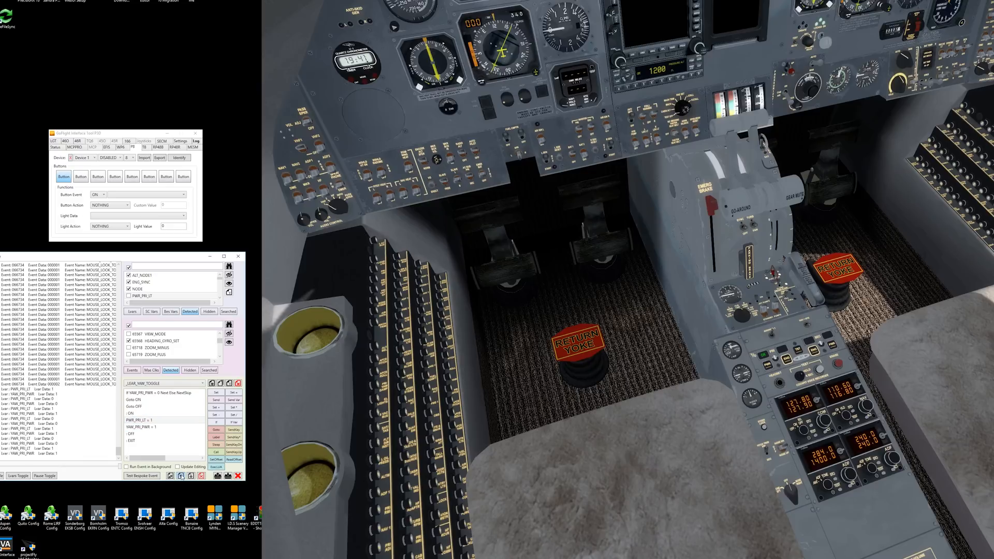
pyautogui.click(149, 429)
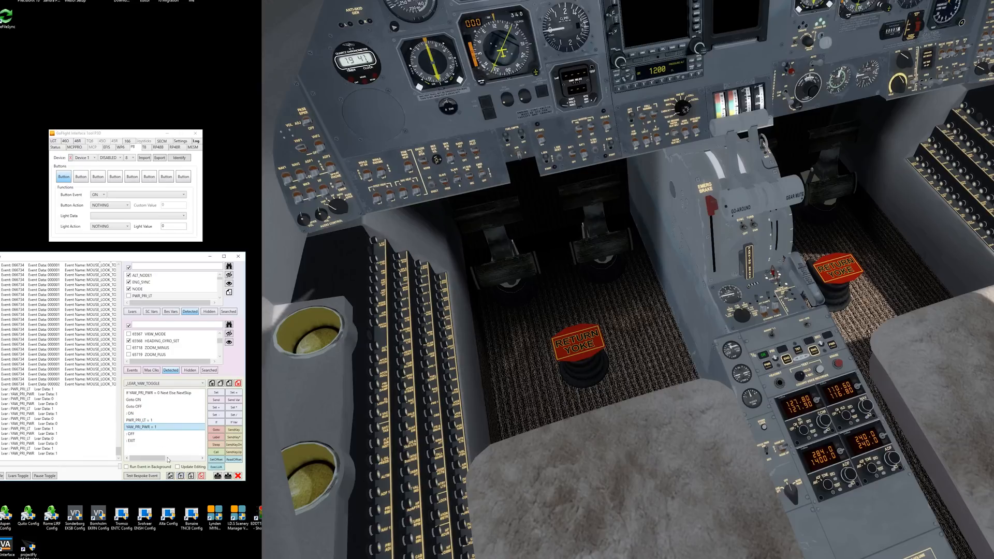
pyautogui.click(182, 476)
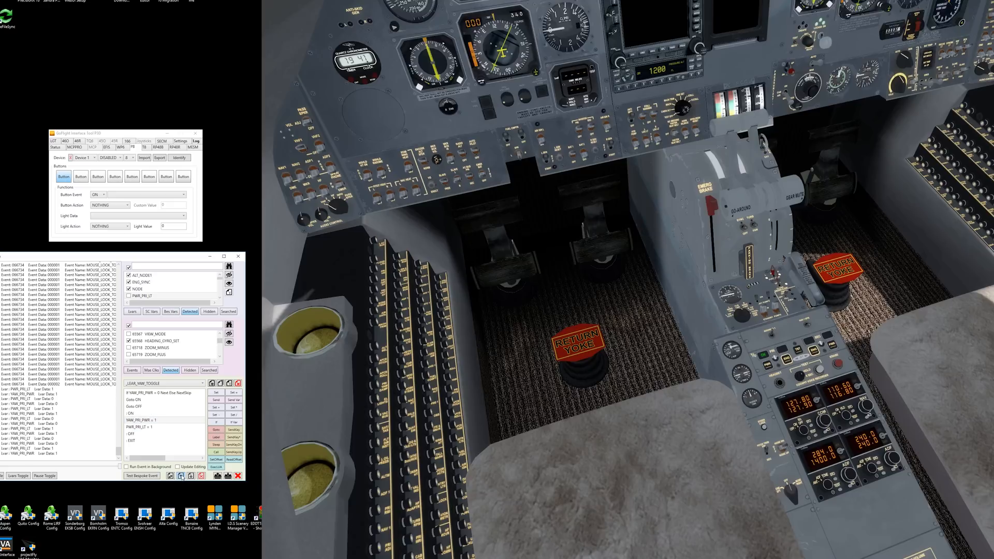
pyautogui.click(155, 422)
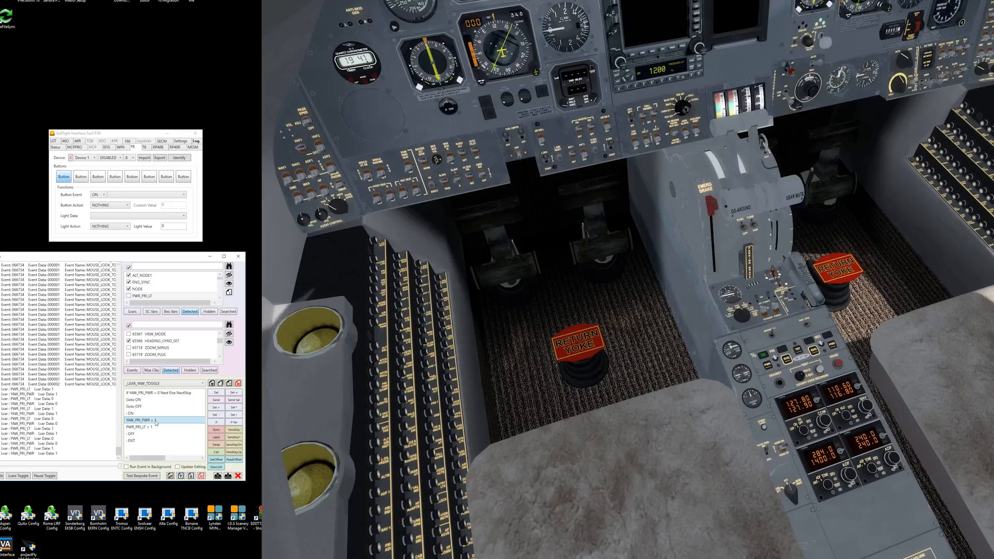
pyautogui.click(145, 429)
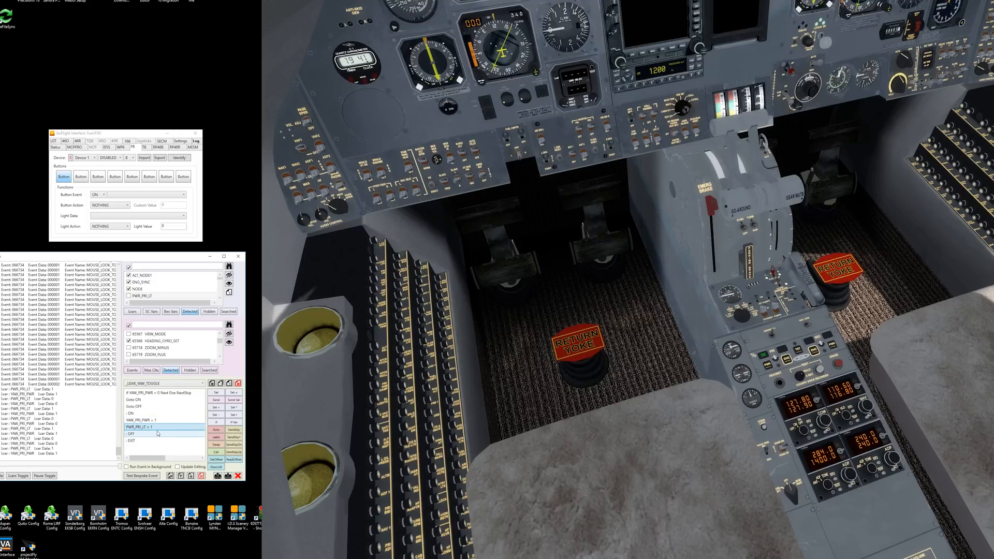
# Add a task below the OFF label that sets the Lvar PWR_PRI_LT to 0
pyautogui.click(147, 435)
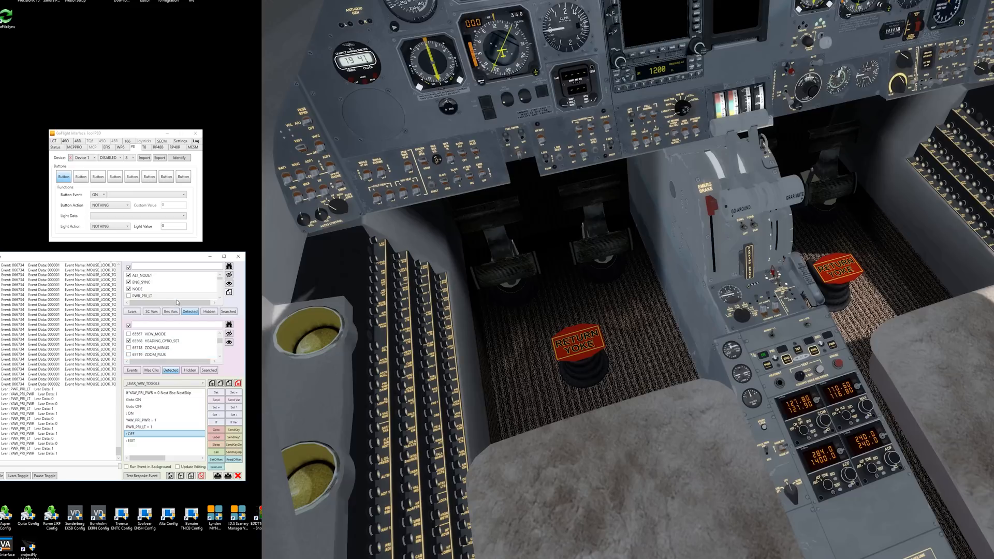
pyautogui.click(220, 298)
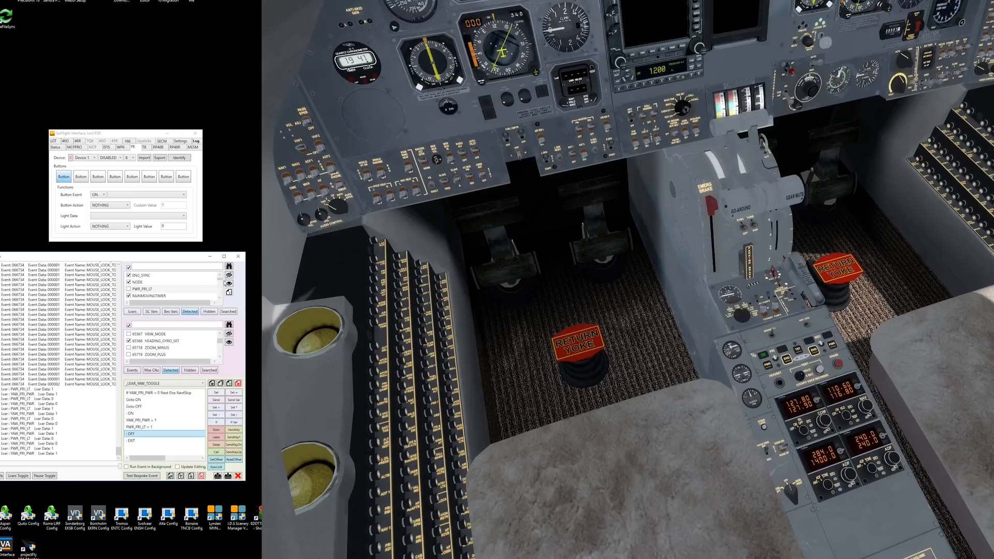
pyautogui.scroll(1, 222, 280)
pyautogui.click(215, 393)
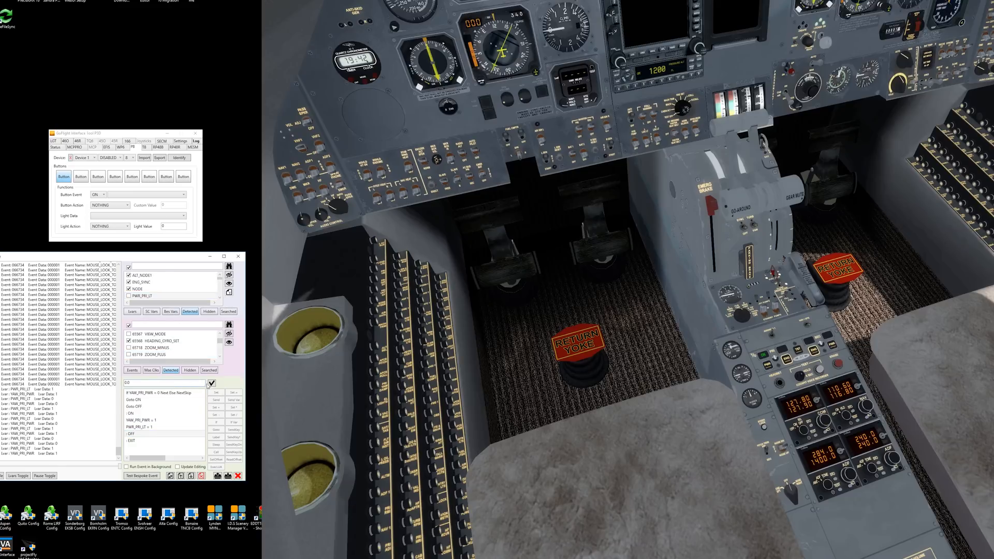
pyautogui.click(211, 384)
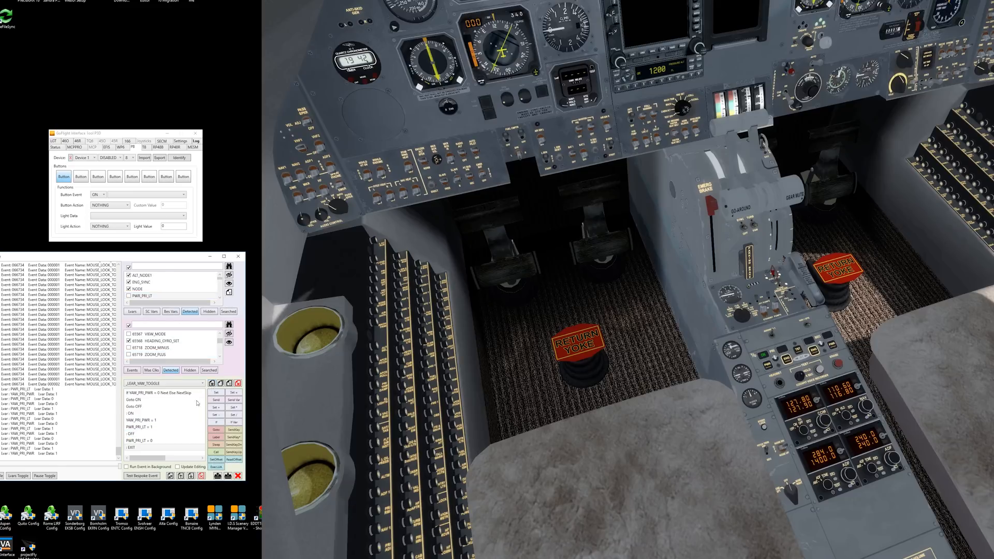
# Add a task setting the Lvar YAW_PRI_PWR to 0 under the OFF label and place it above the PWR_PRI_LT task
pyautogui.click(147, 444)
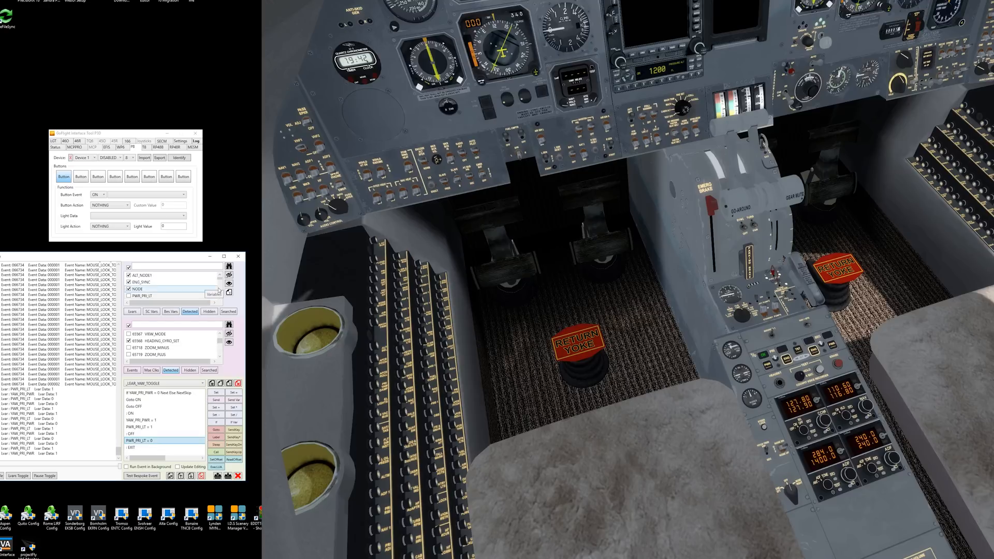
pyautogui.scroll(-5, 222, 280)
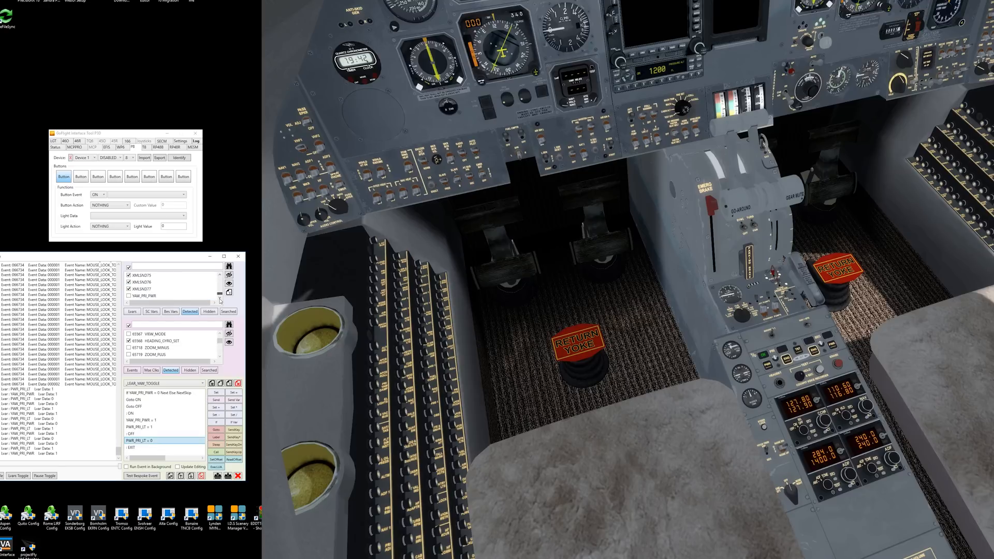
pyautogui.click(169, 296)
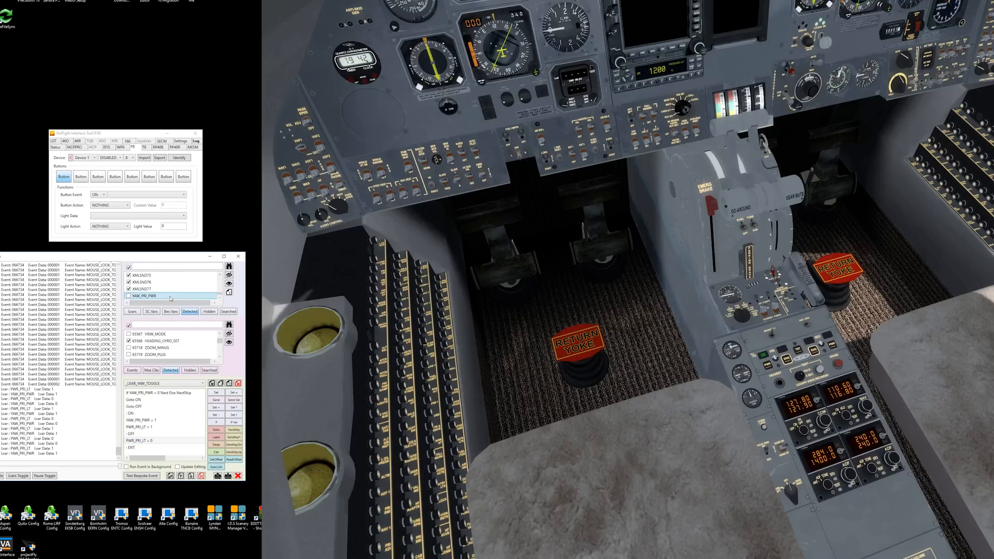
pyautogui.click(216, 395)
pyautogui.click(216, 393)
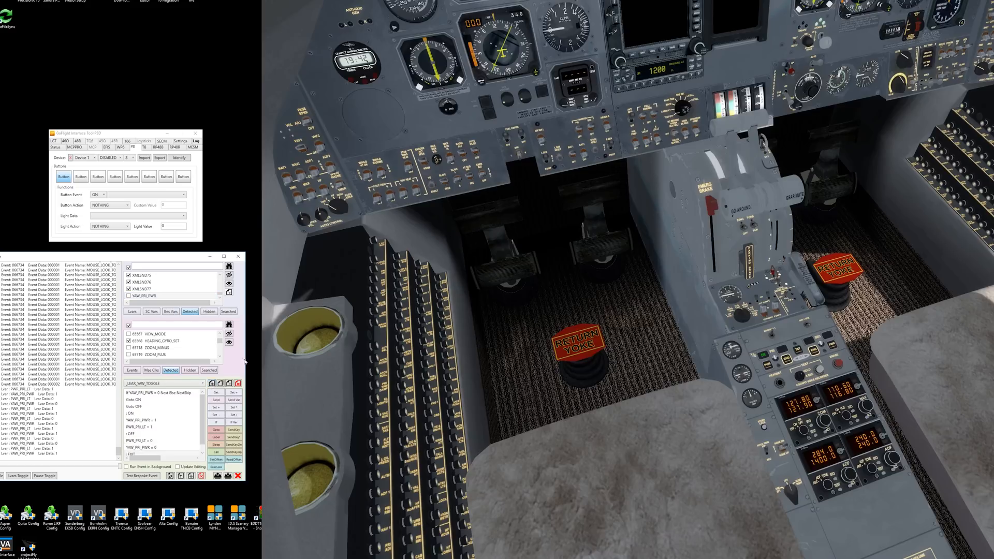
pyautogui.click(155, 448)
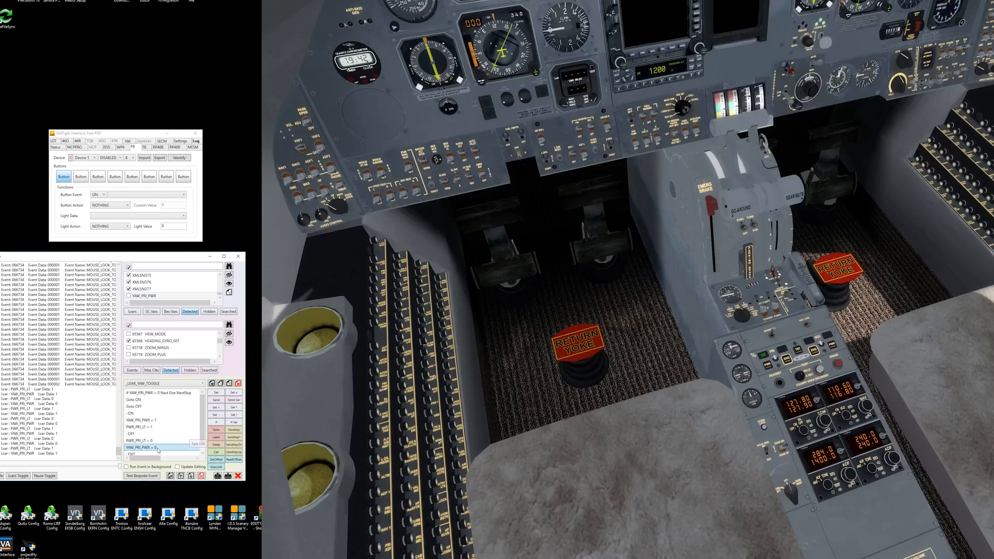
pyautogui.click(191, 475)
# Review the task sequence from Goto ON through the ON section and into the OFF section to see where execution runs on
pyautogui.moveTo(202, 438); pyautogui.dragTo(203, 460)
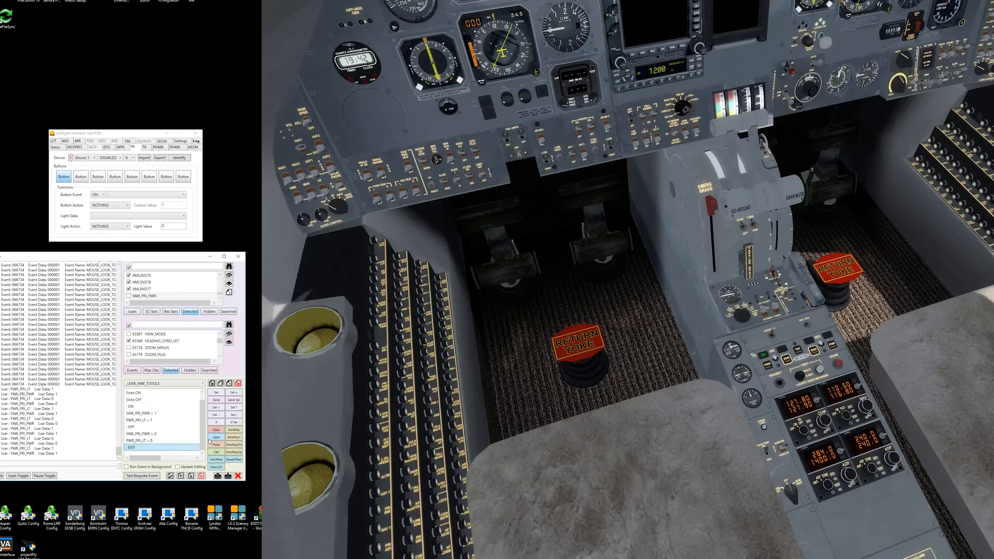
pyautogui.scroll(1, 205, 433)
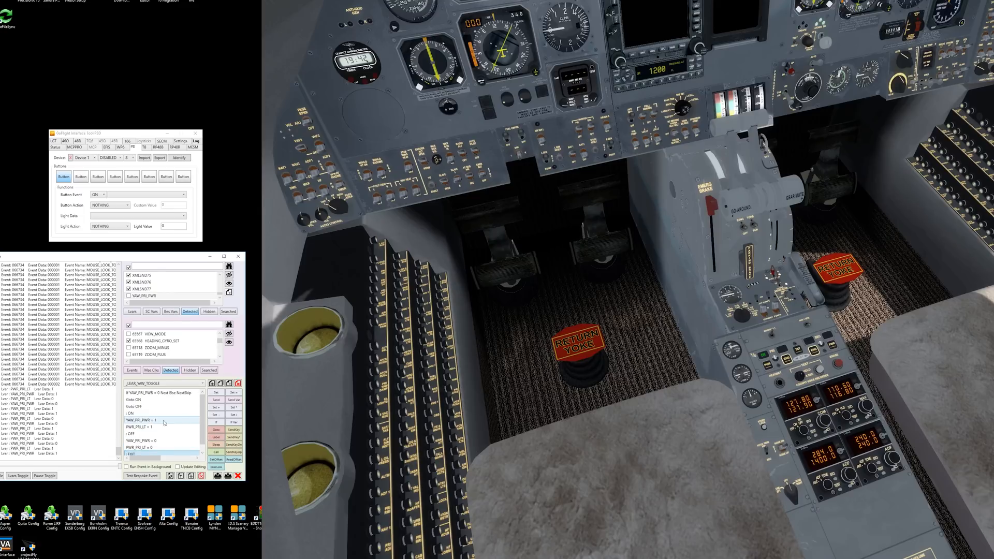
pyautogui.click(139, 402)
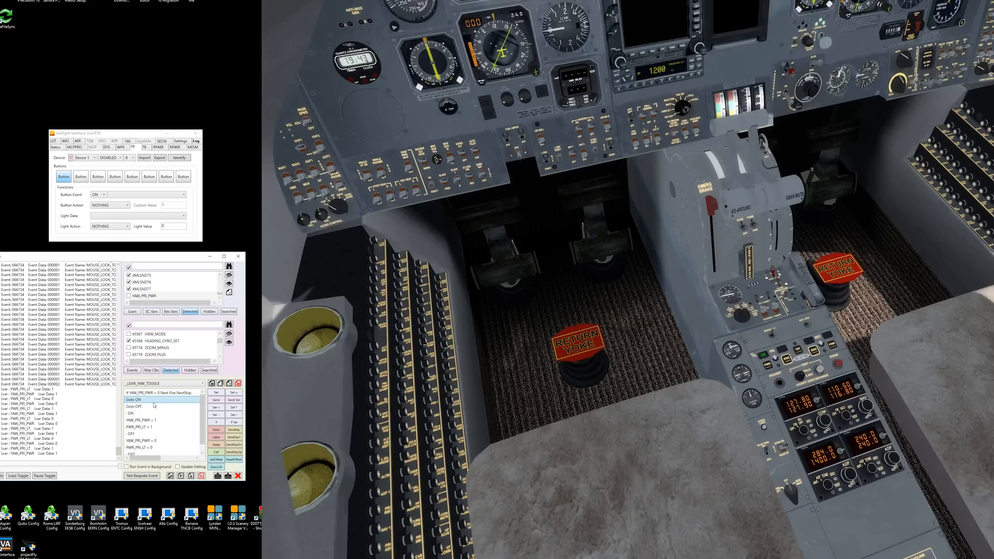
pyautogui.click(138, 414)
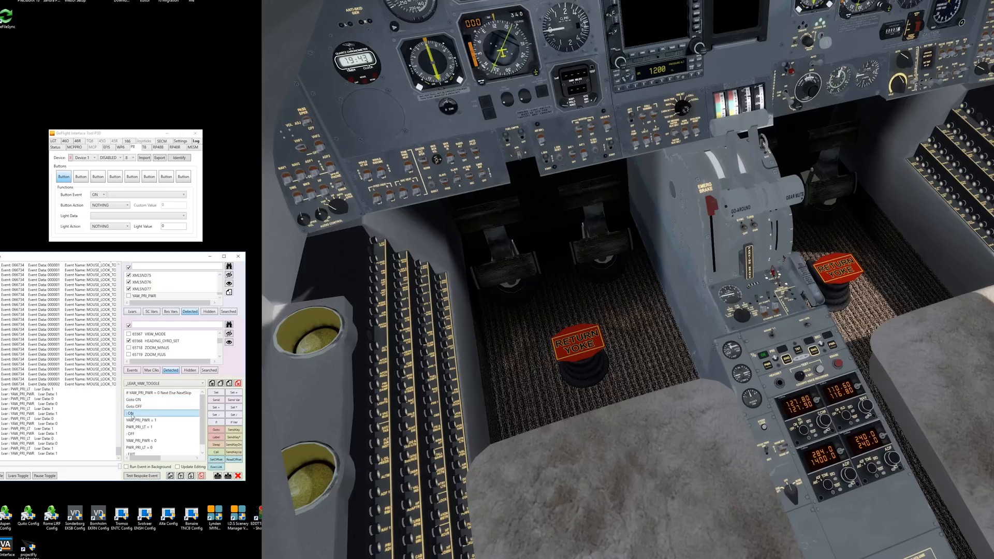
pyautogui.click(138, 421)
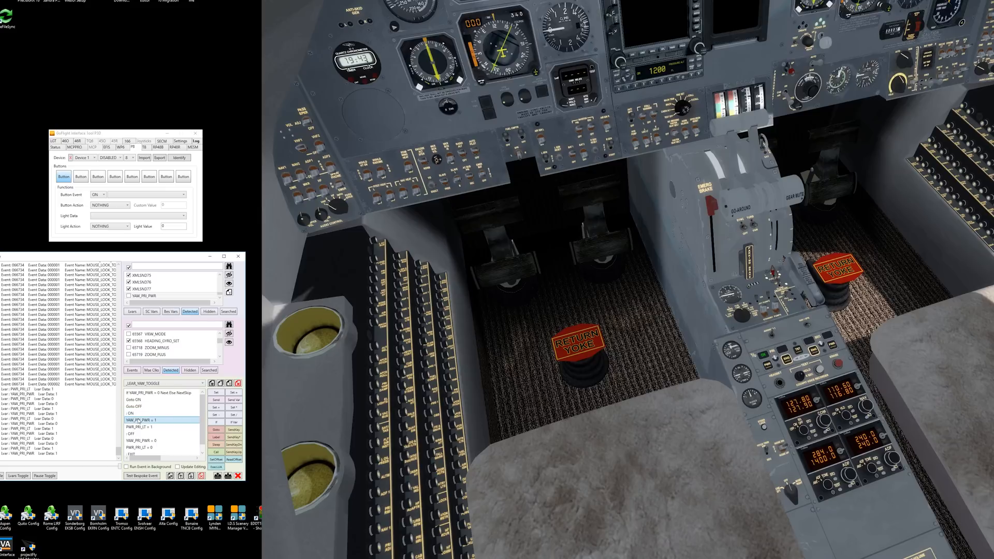
pyautogui.click(140, 427)
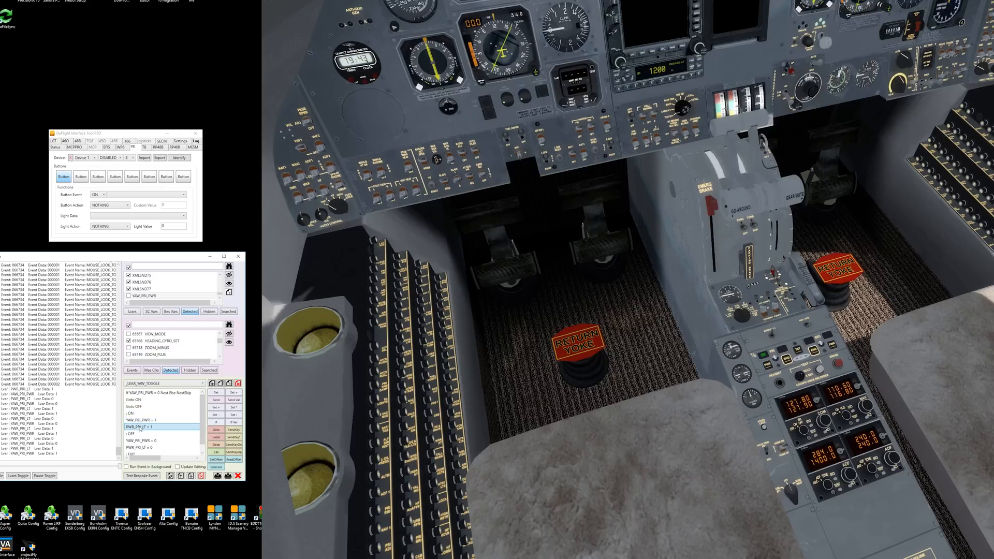
pyautogui.click(138, 434)
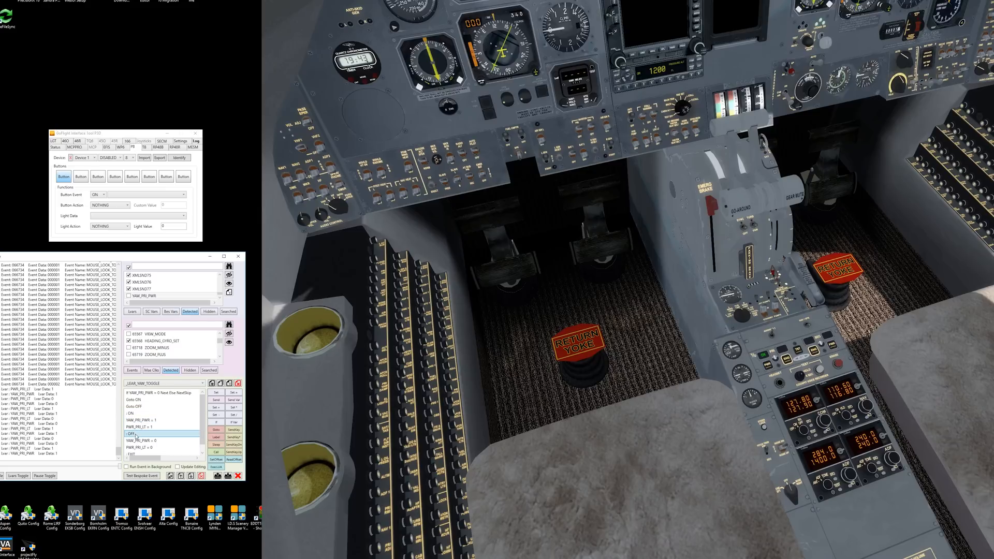
pyautogui.click(138, 441)
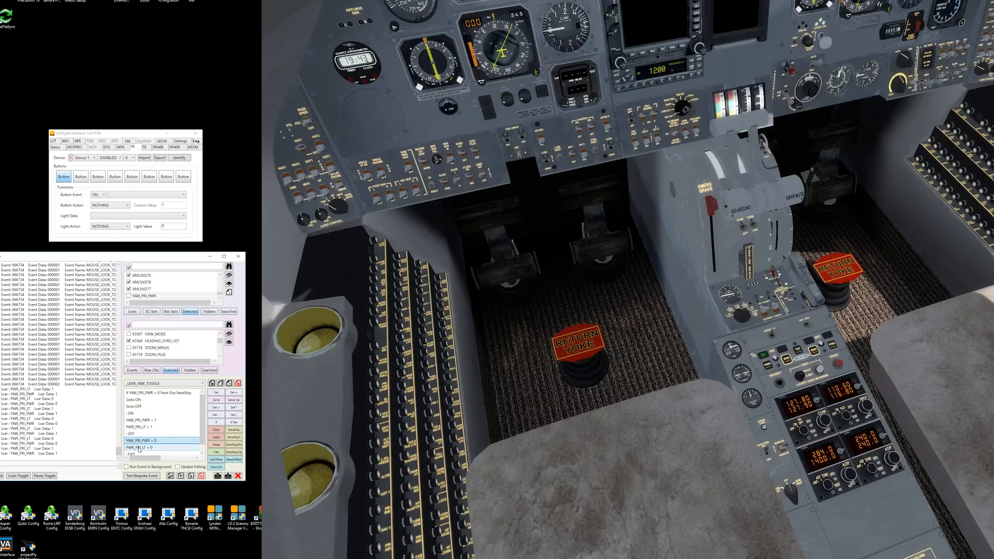
pyautogui.click(139, 448)
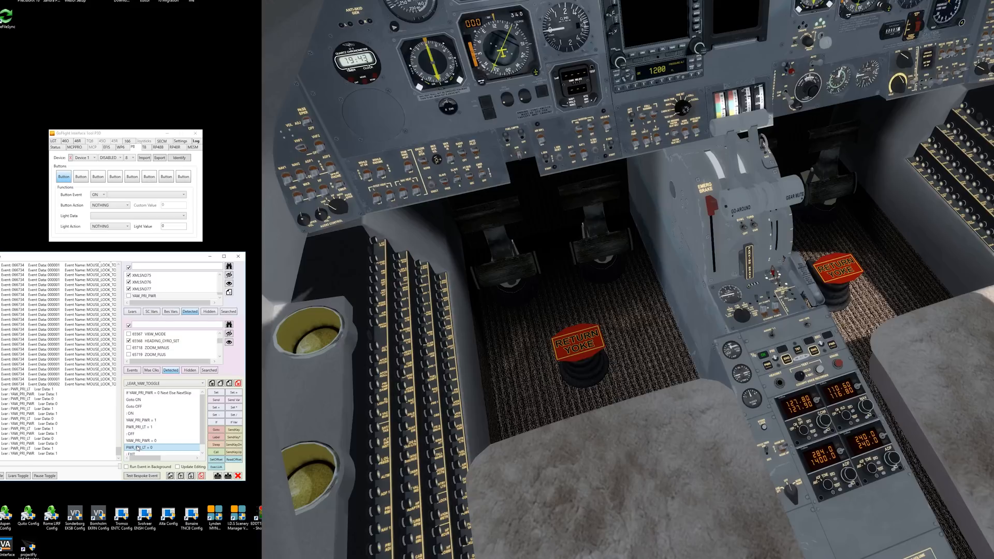
pyautogui.click(137, 436)
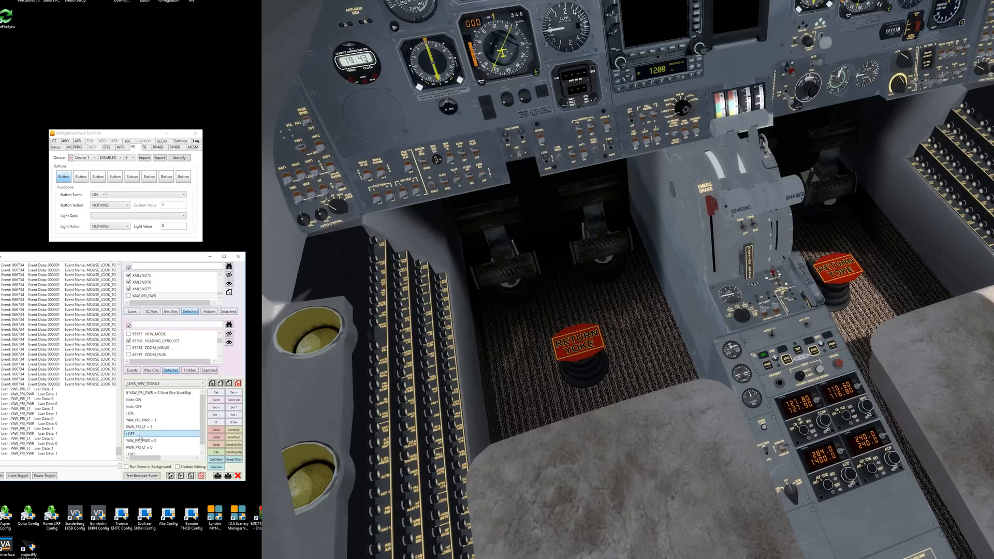
# Add a Goto EXIT task at the end of the ON section, directly above the OFF label, and check its placement
pyautogui.moveTo(204, 441); pyautogui.dragTo(204, 449)
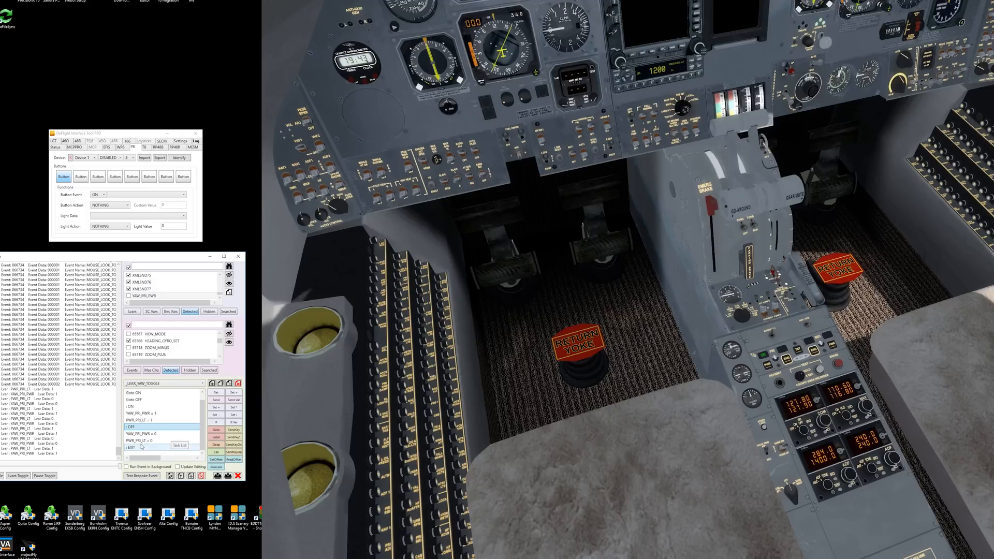
pyautogui.click(212, 431)
pyautogui.click(216, 431)
pyautogui.click(202, 384)
pyautogui.click(157, 398)
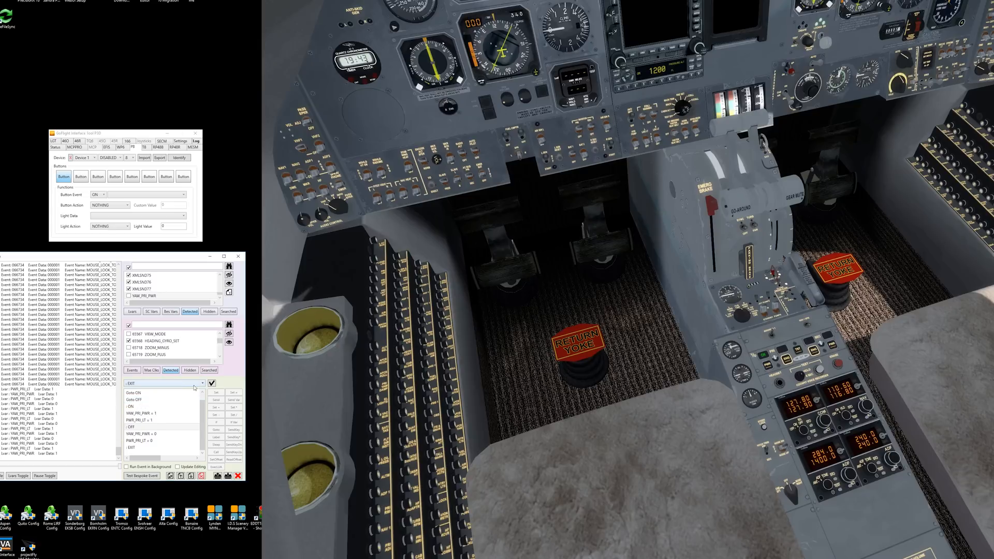
pyautogui.click(212, 383)
pyautogui.click(138, 434)
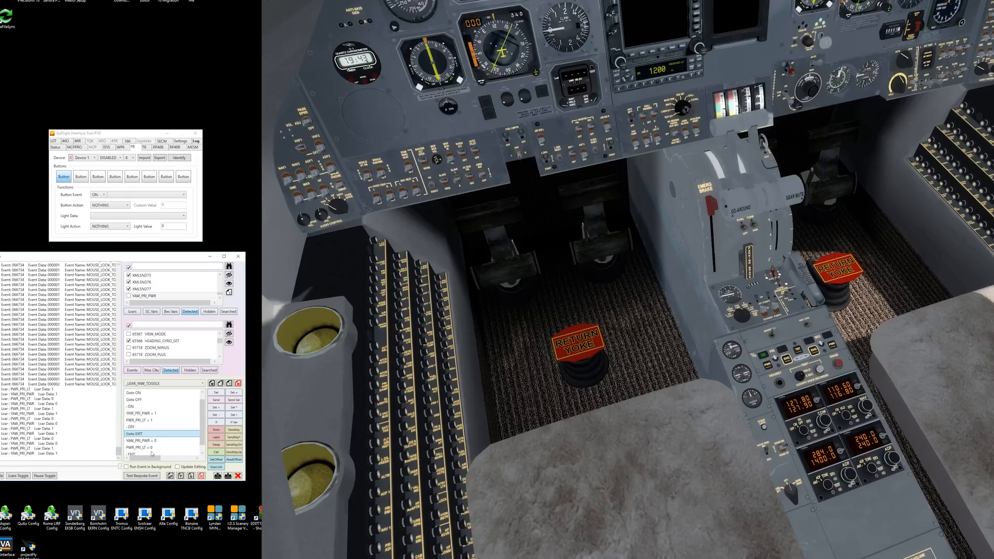
pyautogui.click(180, 476)
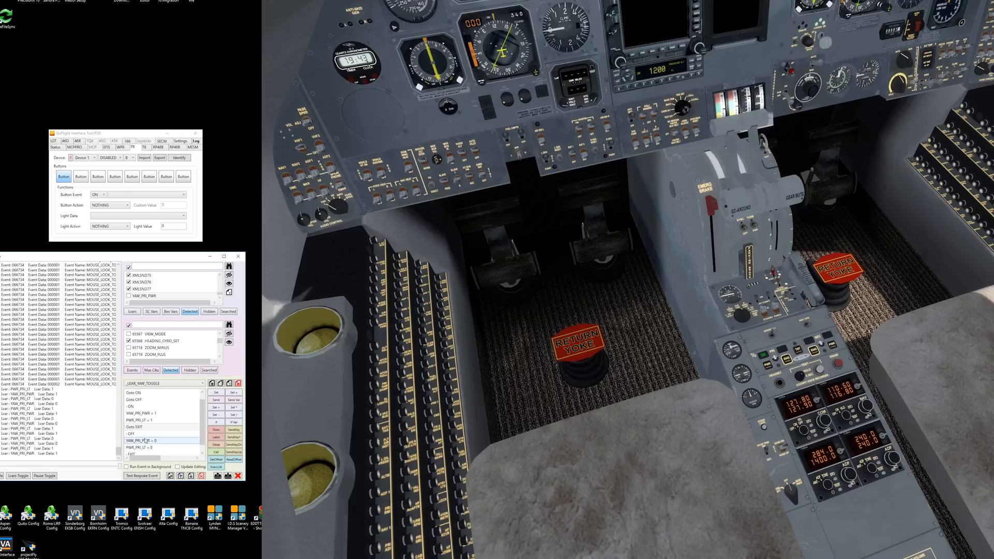
pyautogui.click(131, 415)
pyautogui.click(131, 428)
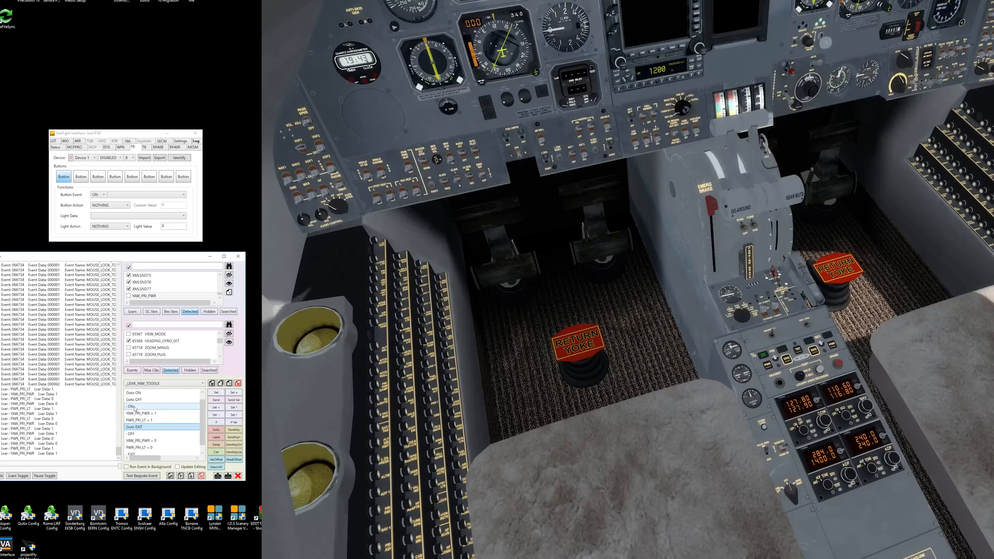
# Trace the ON path of the task list from Goto ON through the ON section and its Goto EXIT to the EXIT label
pyautogui.scroll(1, 140, 404)
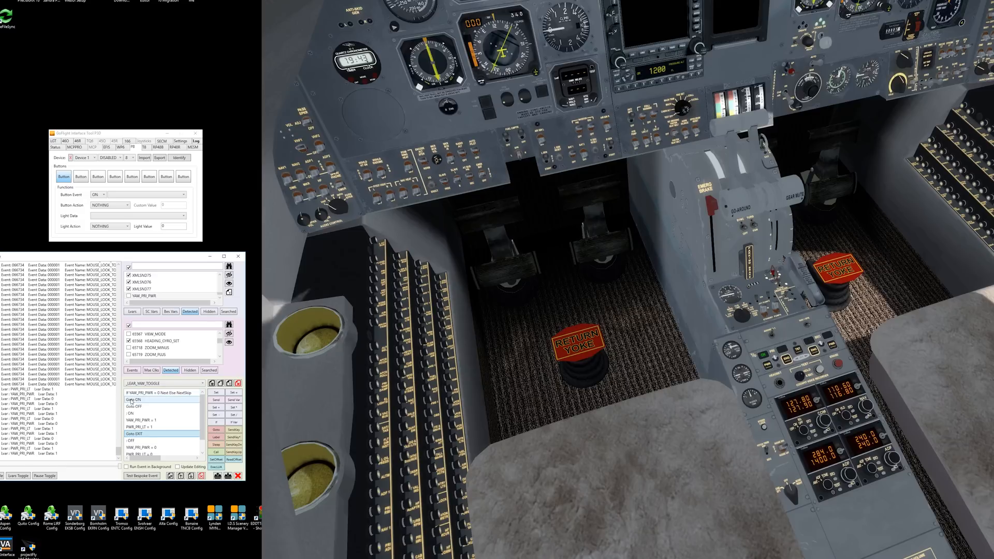
pyautogui.click(132, 400)
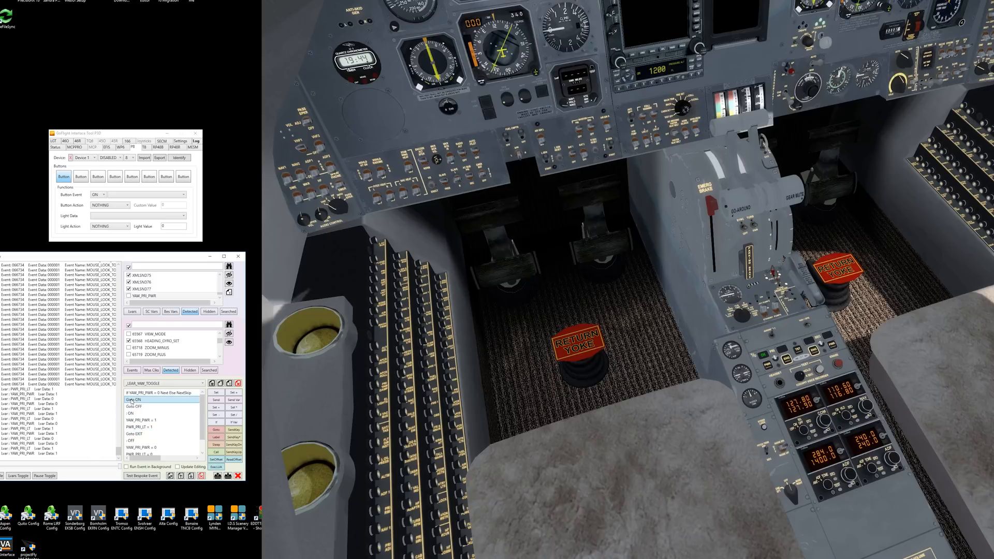
pyautogui.click(132, 414)
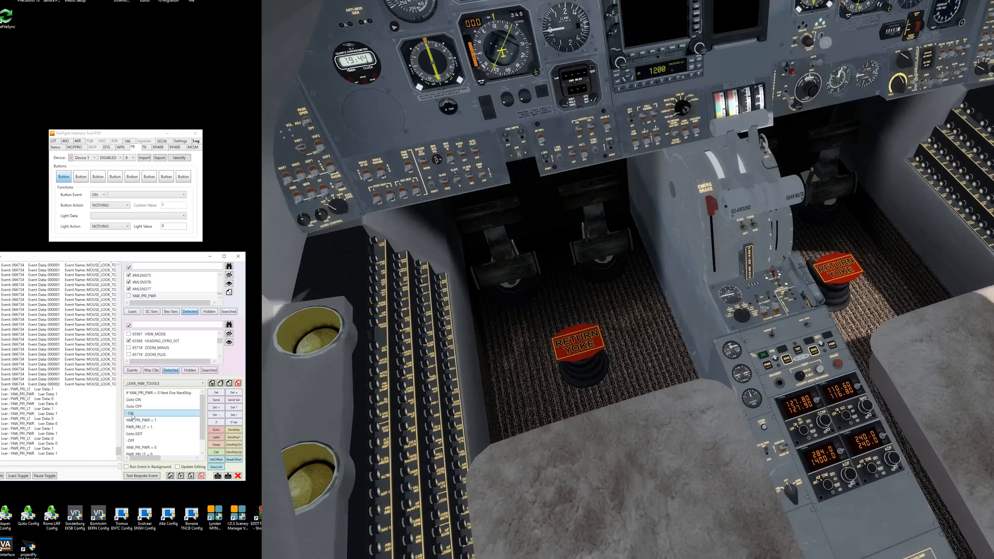
pyautogui.click(135, 421)
pyautogui.click(135, 429)
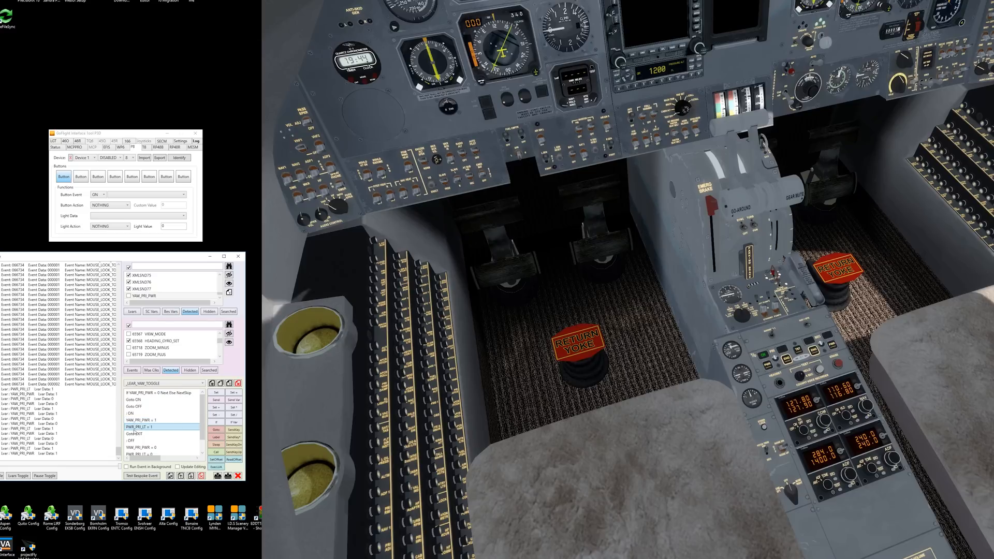
pyautogui.click(135, 435)
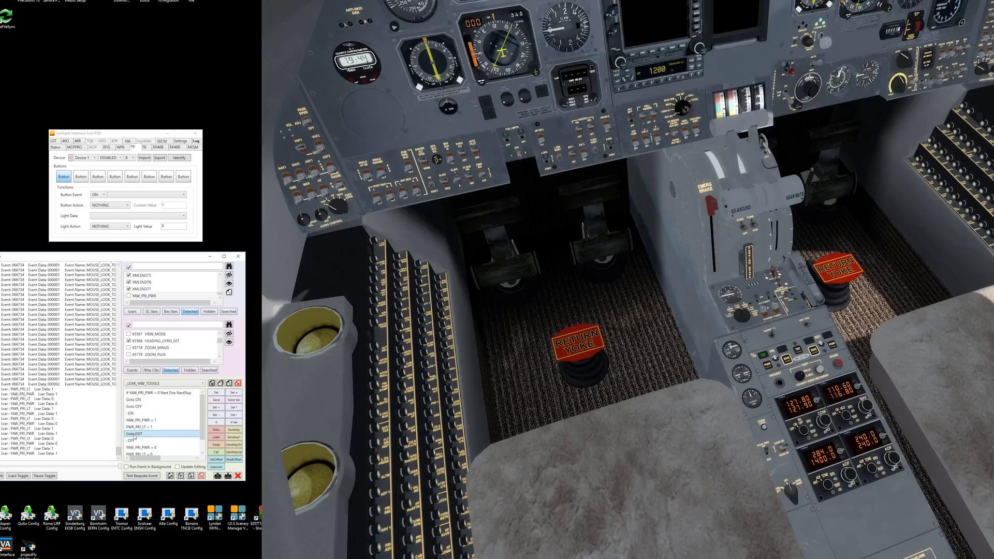
pyautogui.scroll(-1, 134, 435)
pyautogui.click(132, 449)
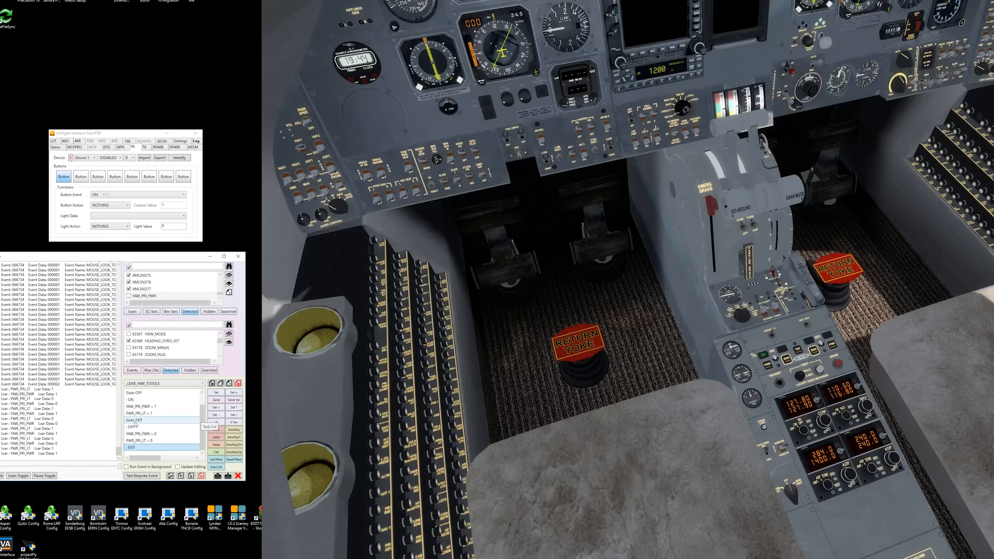
# Add a Goto EXIT task after PWR_PRI_LT = 0 at the end of the OFF section and check its placement above the EXIT label
pyautogui.click(168, 441)
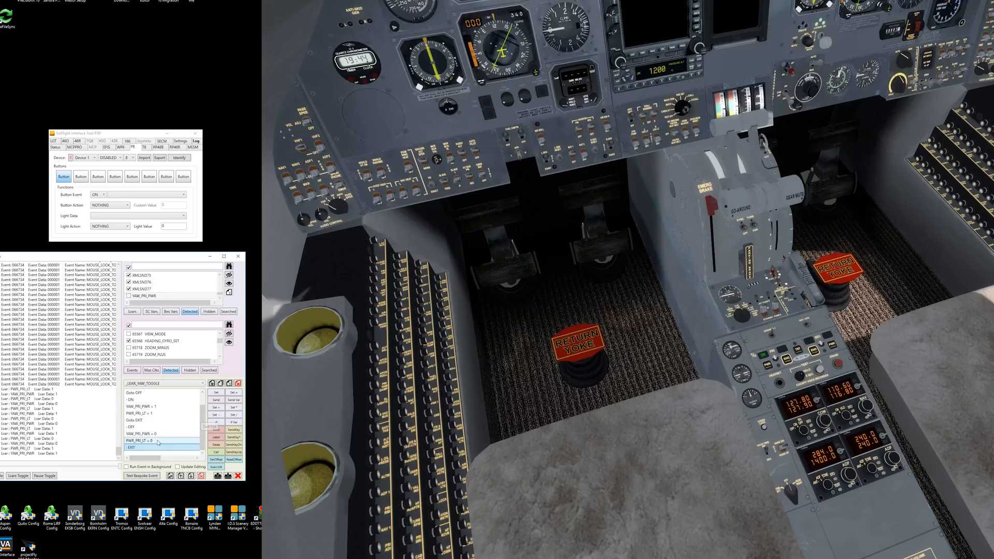
pyautogui.click(216, 431)
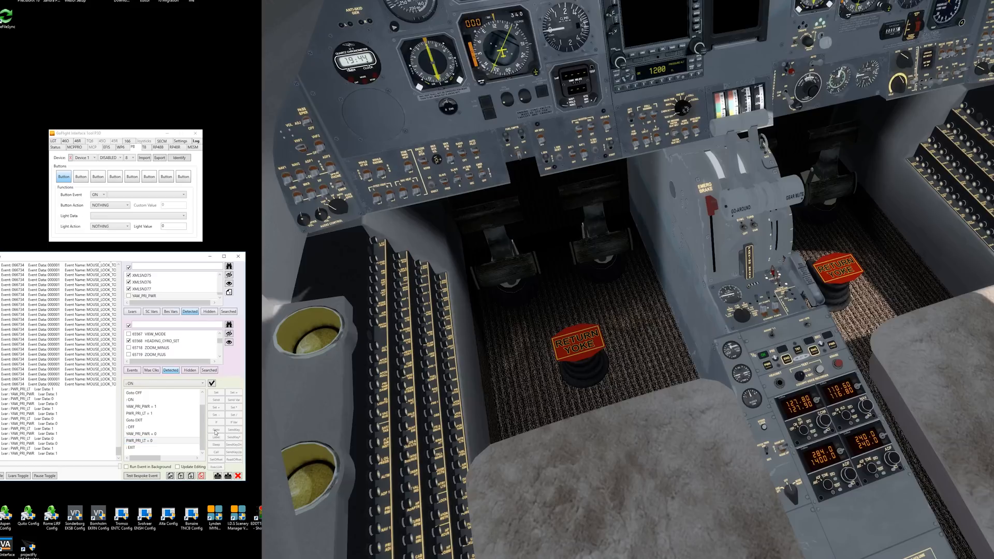
pyautogui.click(155, 384)
pyautogui.click(133, 398)
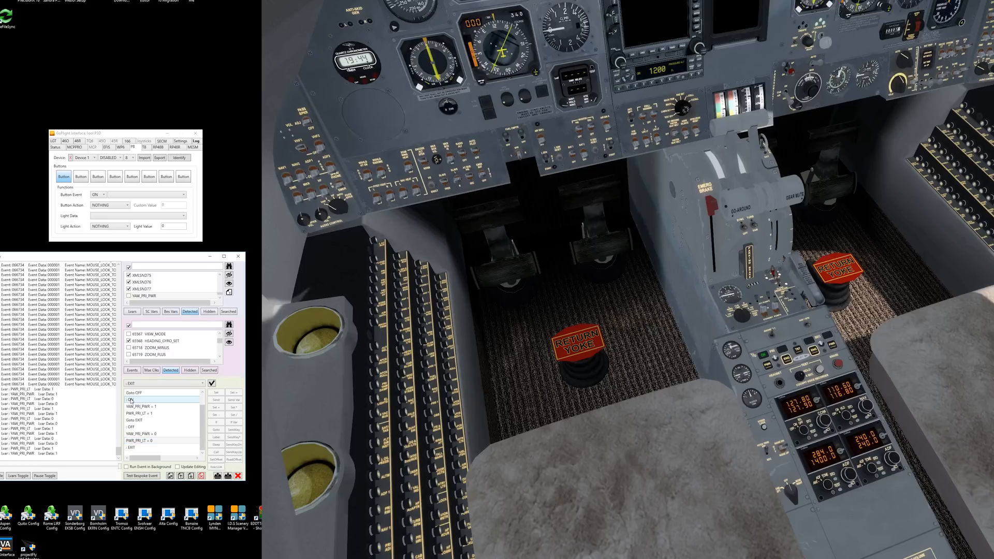
pyautogui.click(212, 383)
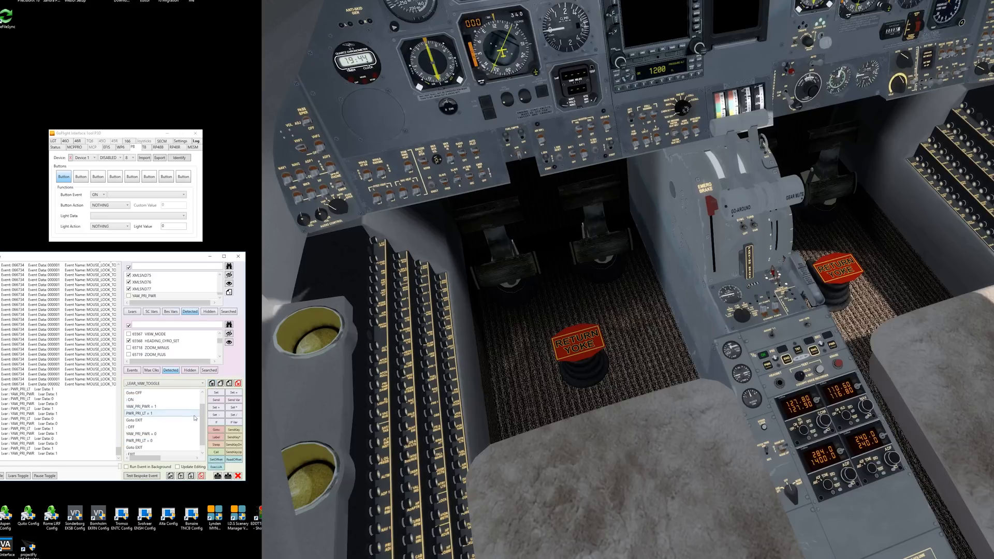
pyautogui.click(203, 453)
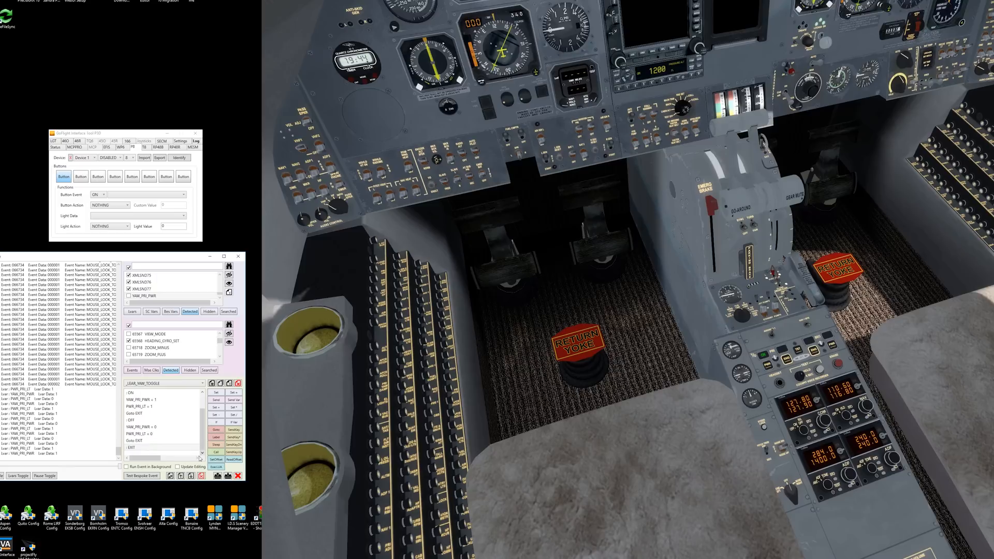
pyautogui.click(142, 441)
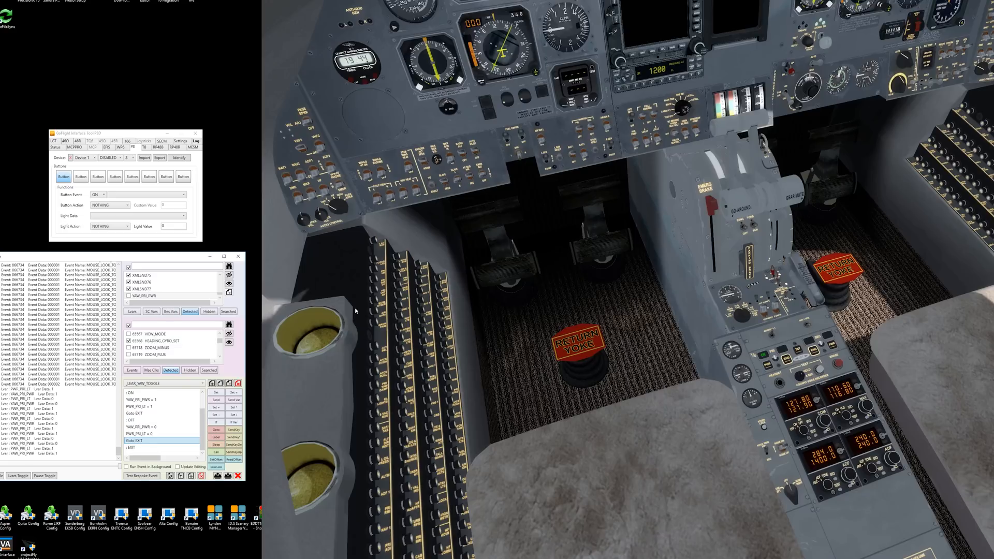
pyautogui.click(133, 421)
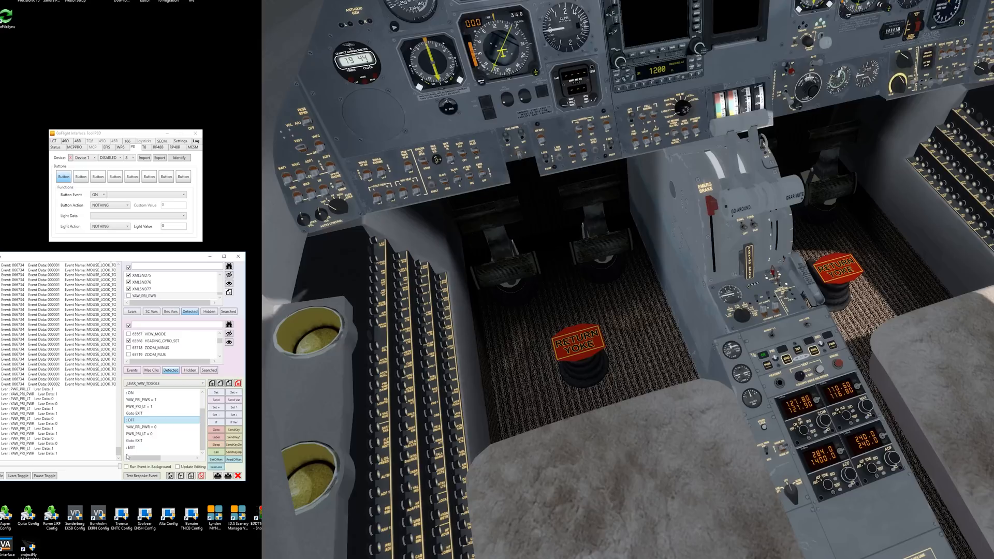
pyautogui.click(132, 441)
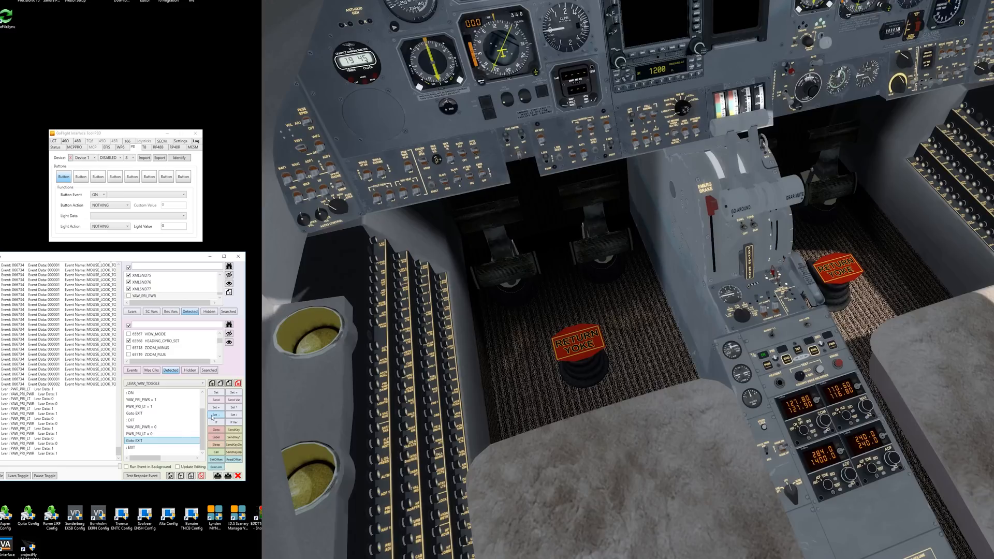
# Examine the sequence run when YAW_PRI_PWR equals 0, from the If condition through Goto ON and the ON tasks to the EXIT label
pyautogui.scroll(1, 142, 429)
pyautogui.click(136, 394)
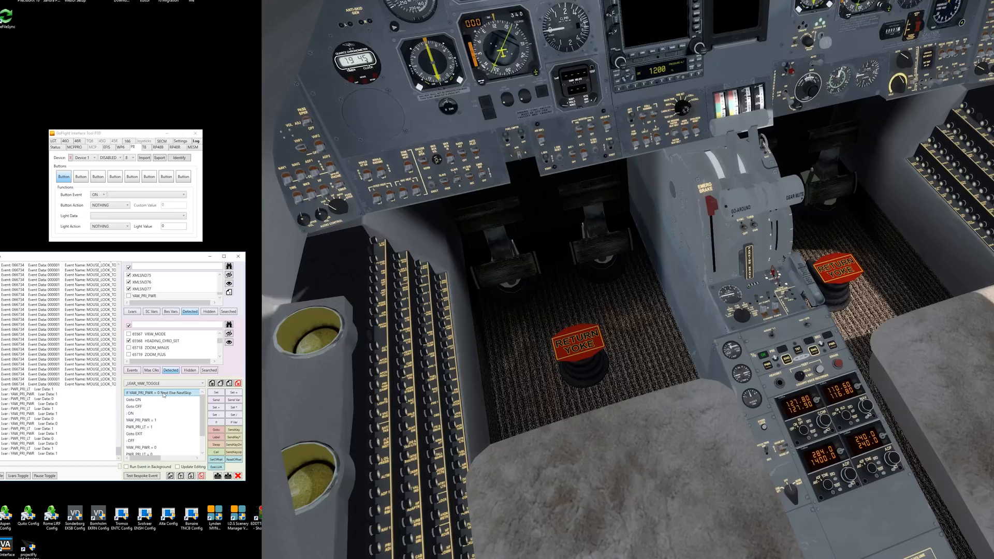
pyautogui.click(141, 402)
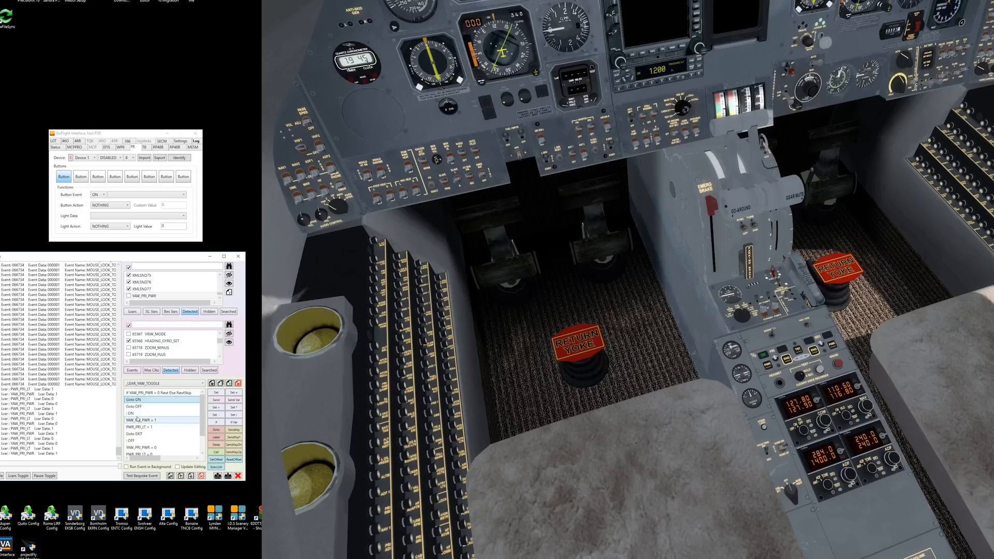
pyautogui.click(137, 415)
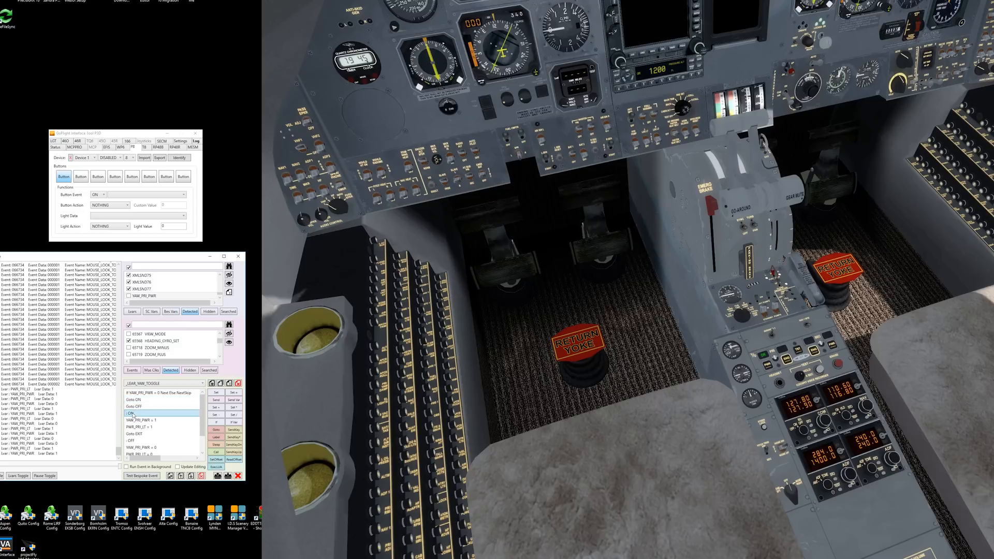
pyautogui.click(139, 421)
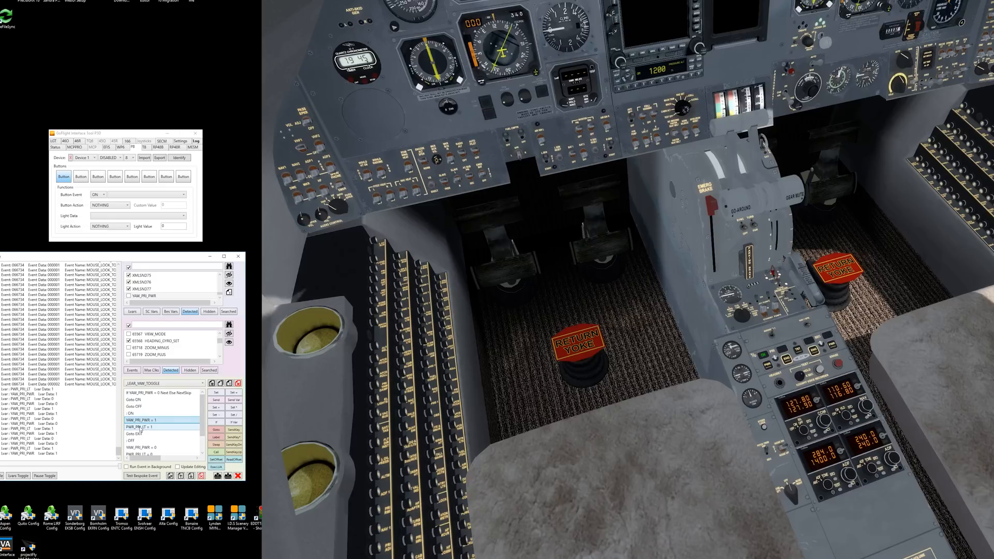
pyautogui.click(141, 428)
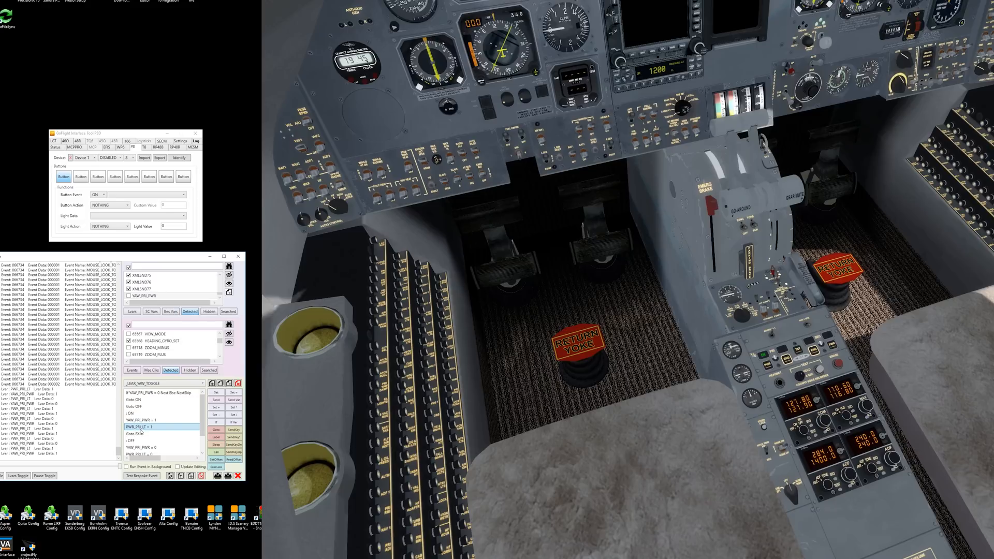
pyautogui.click(138, 435)
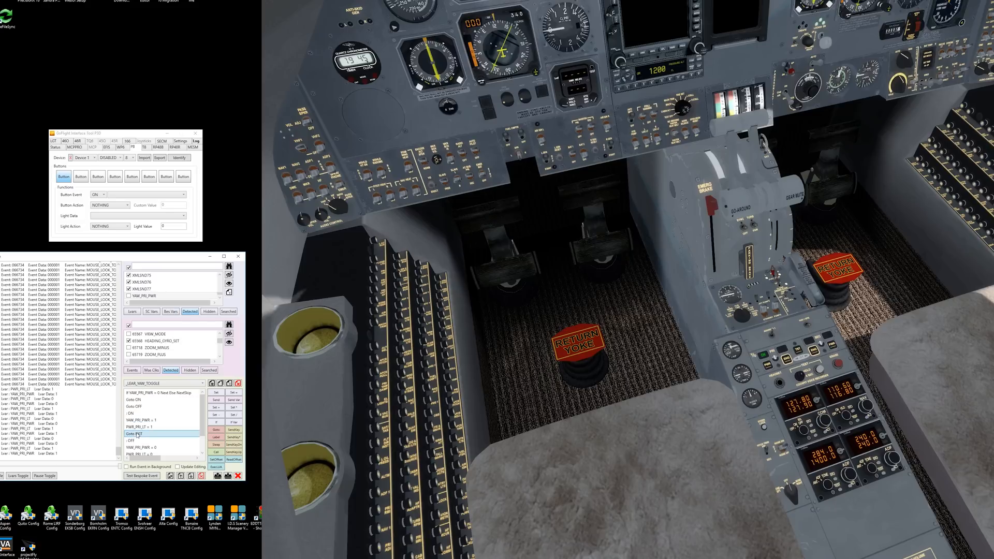
pyautogui.scroll(-1, 132, 440)
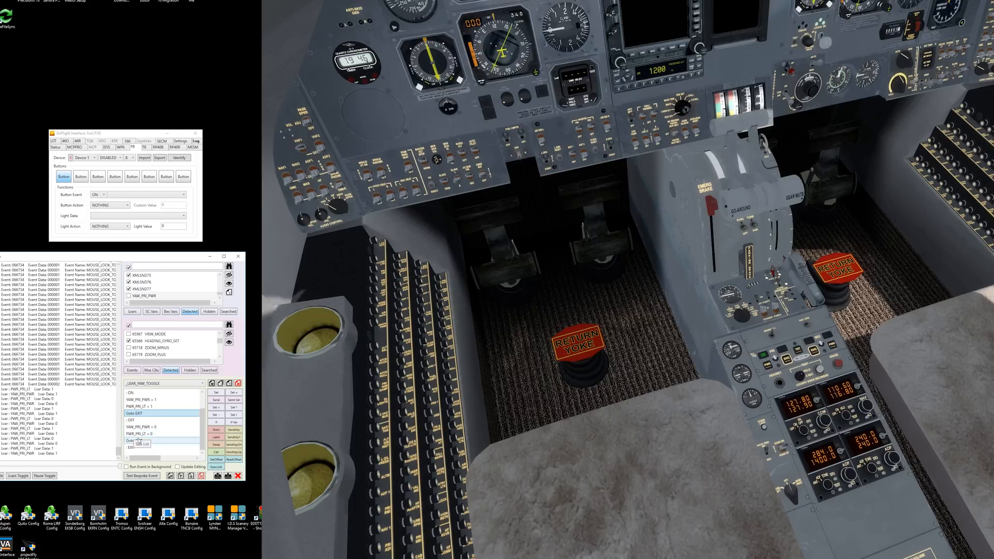
pyautogui.click(133, 448)
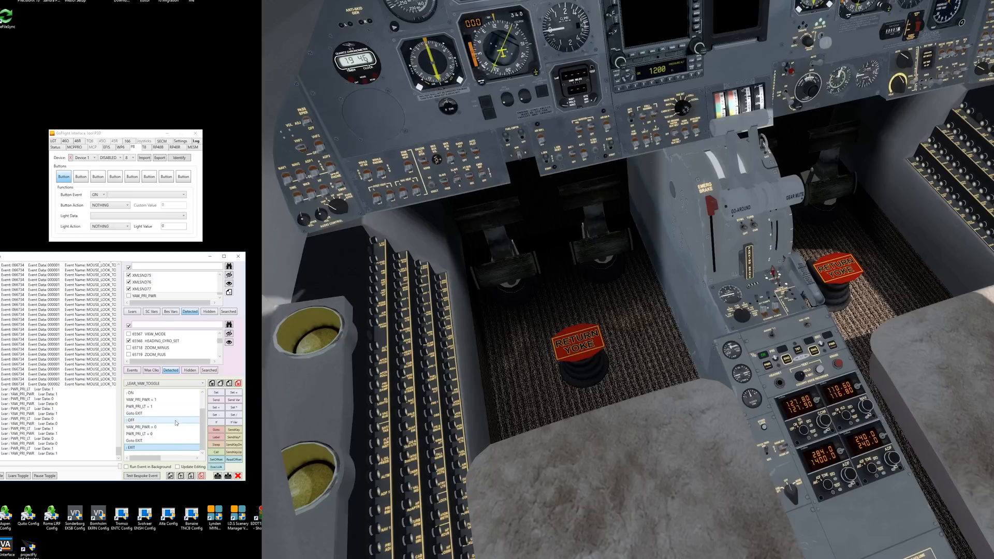
# Examine the alternative sequence from the If condition through Goto OFF and the OFF section's tasks to the EXIT label
pyautogui.scroll(1, 204, 428)
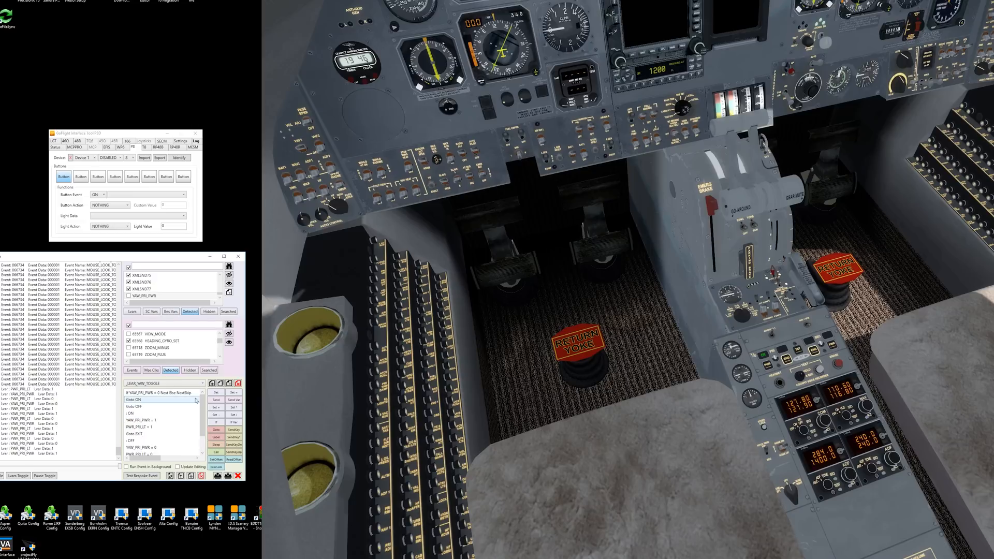
pyautogui.click(155, 399)
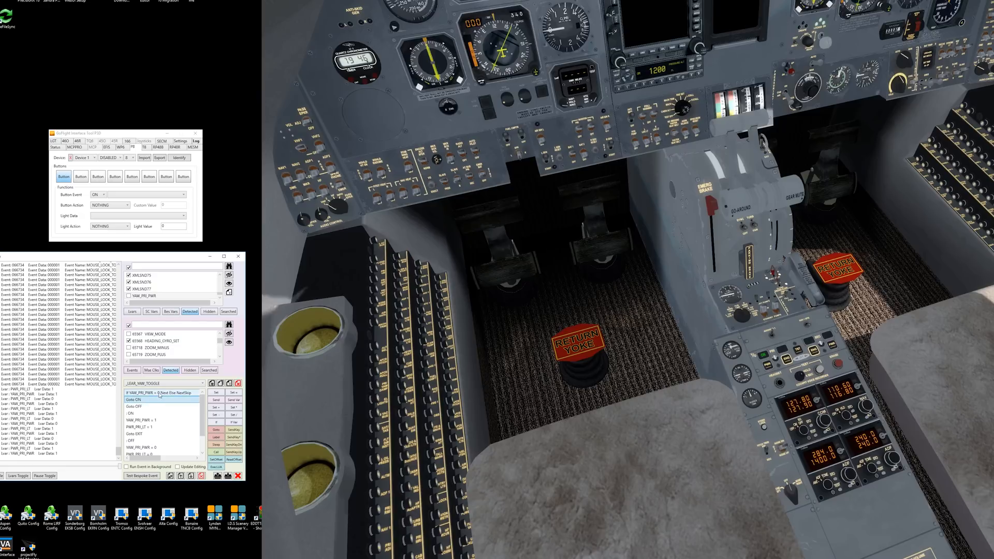
pyautogui.click(141, 407)
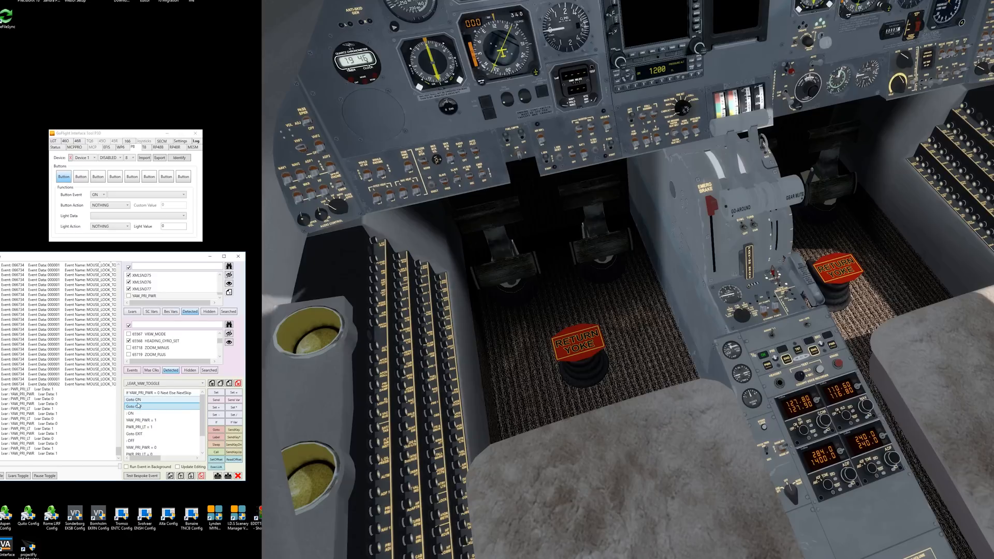
pyautogui.click(139, 442)
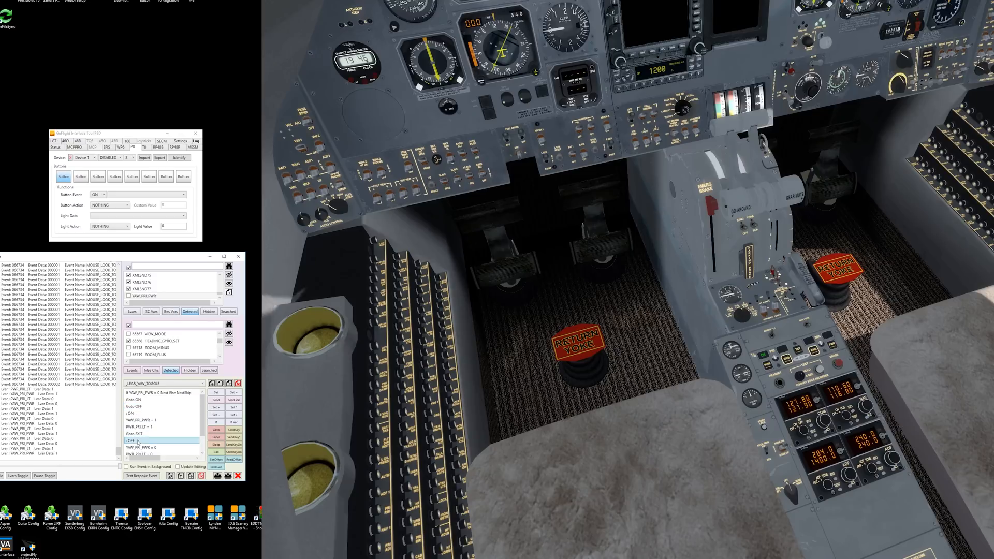
pyautogui.scroll(-1, 140, 443)
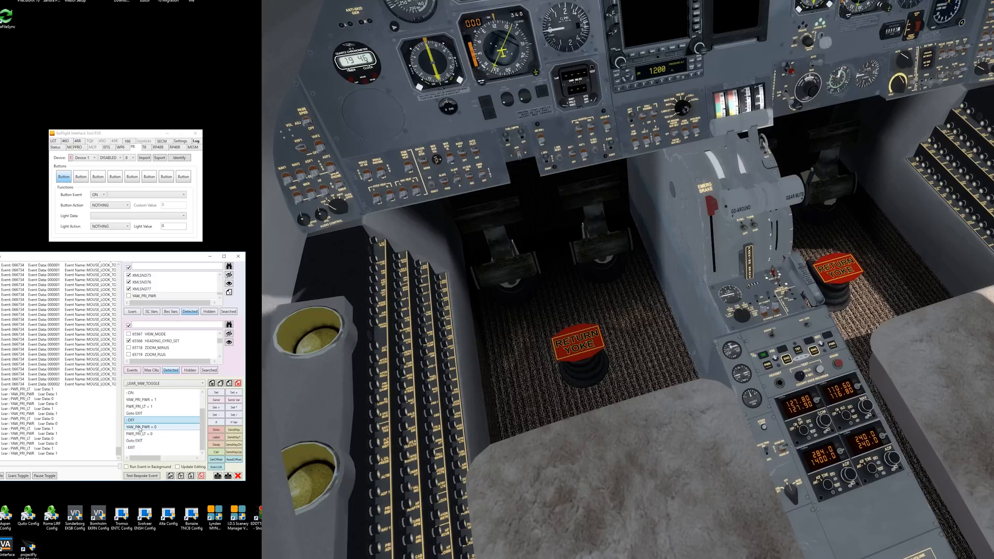
pyautogui.click(138, 428)
pyautogui.click(138, 434)
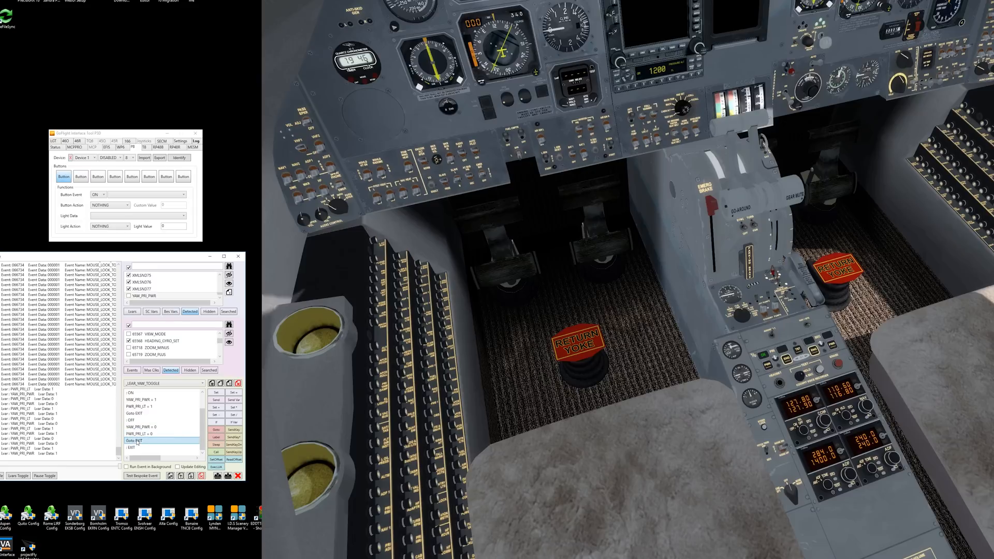
pyautogui.click(134, 449)
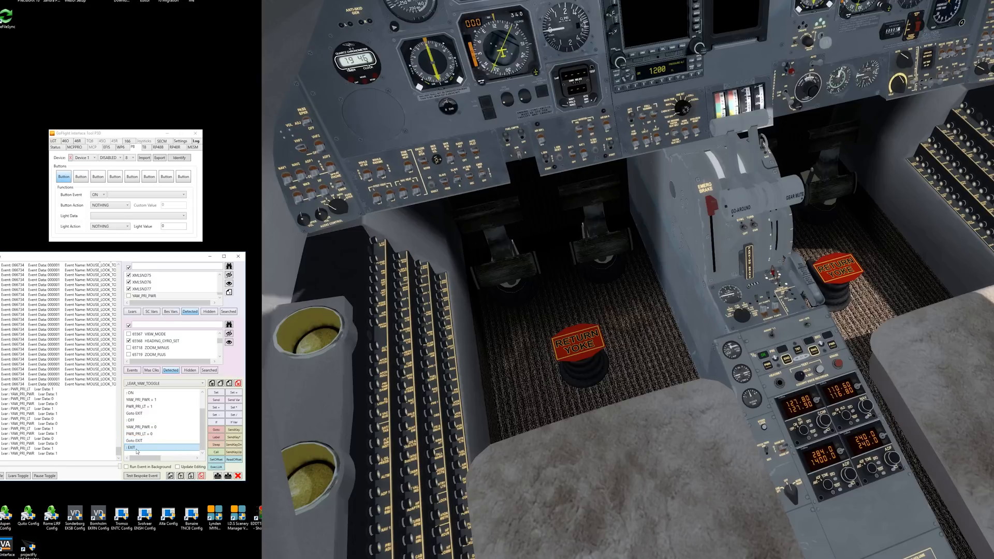
pyautogui.scroll(1, 202, 431)
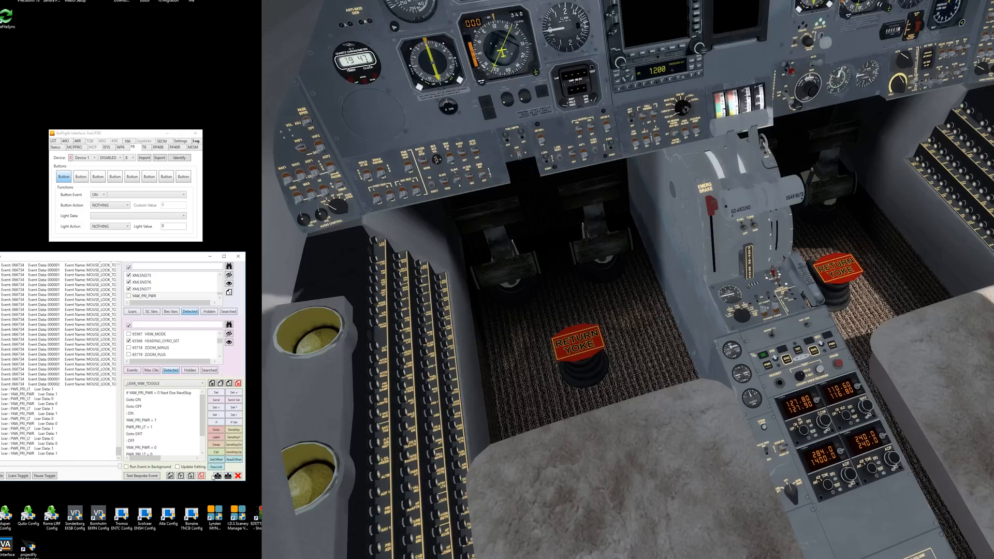
# Save the bespoke events as FLYSIM Learjet 35A.xml in the GoFlight Interface Tool documents folder, replacing the existing file
pyautogui.click(218, 475)
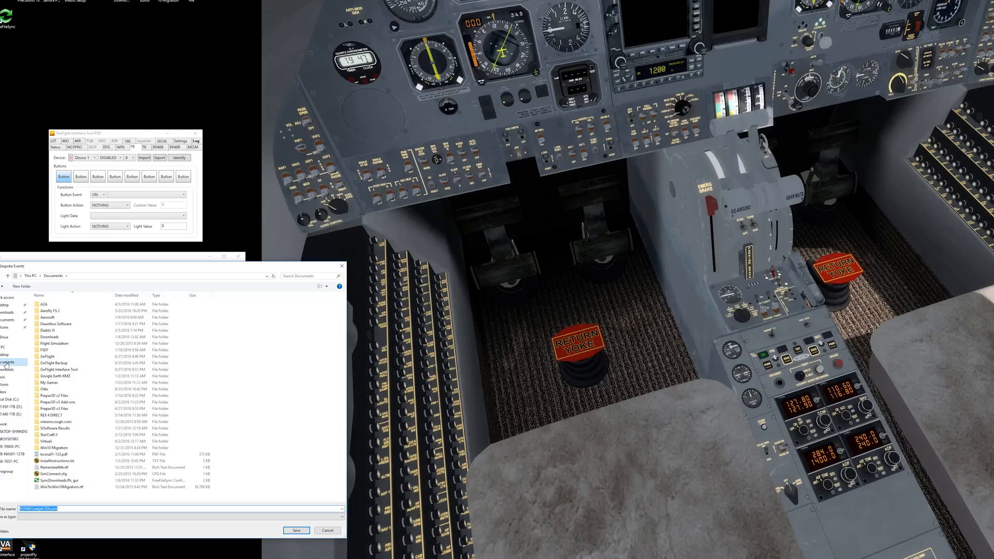
pyautogui.doubleClick(58, 370)
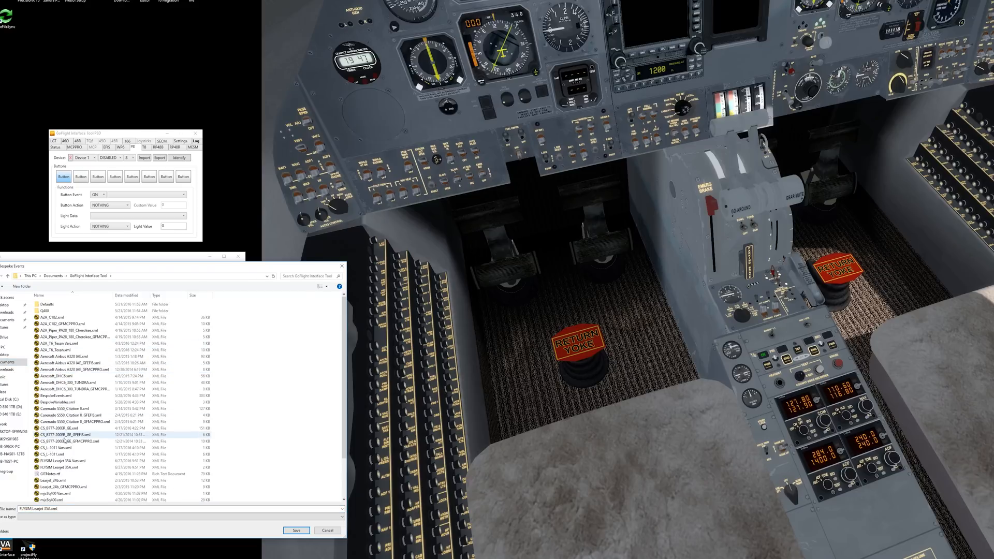
pyautogui.scroll(-3, 69, 450)
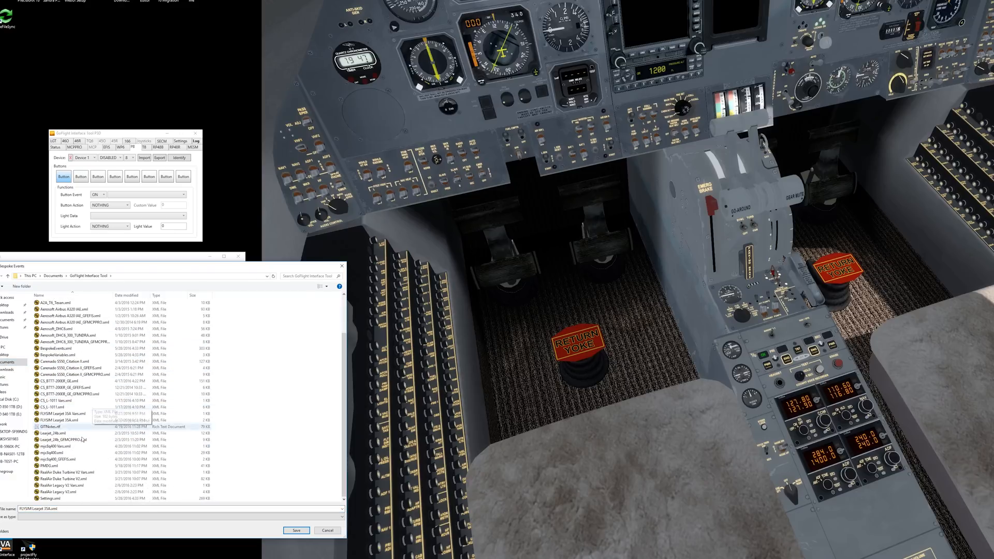
pyautogui.click(299, 531)
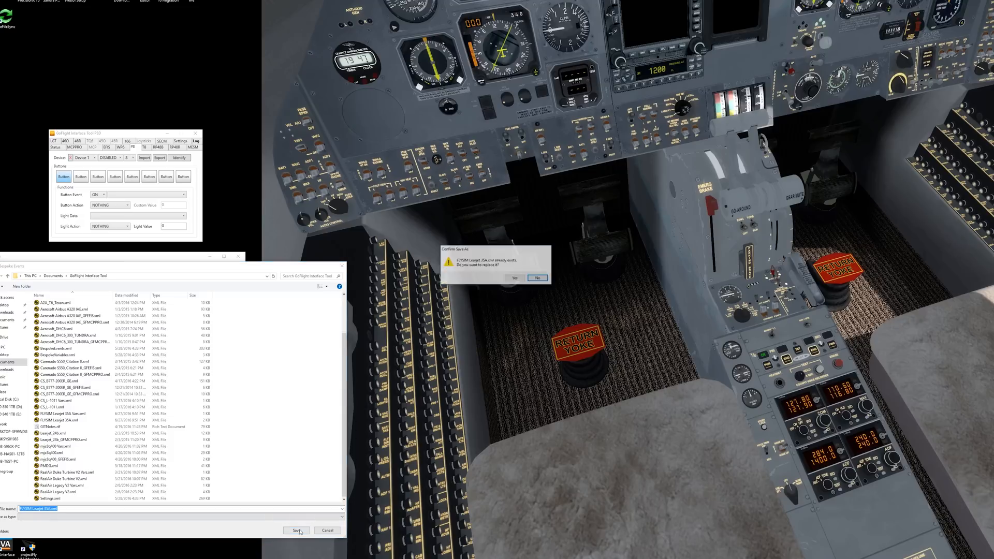
pyautogui.click(515, 279)
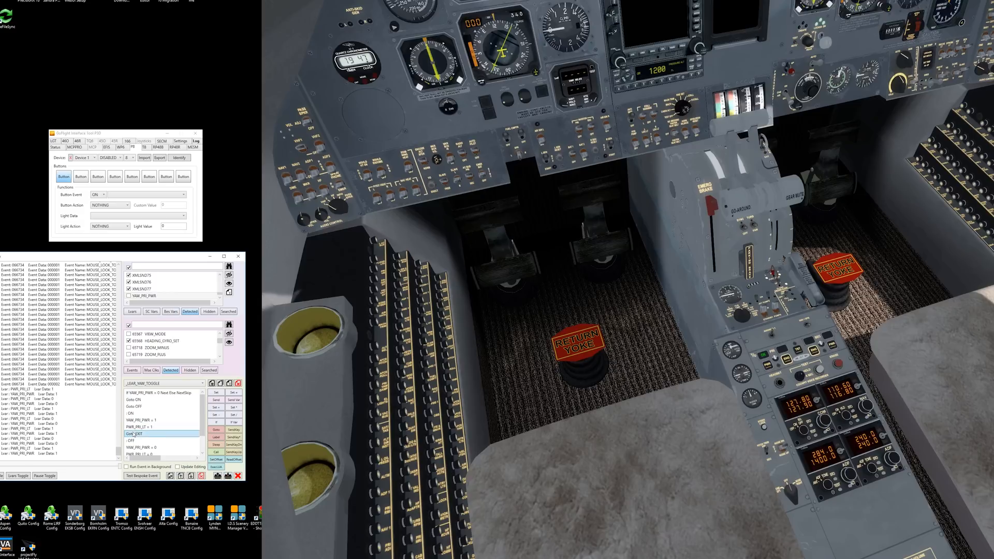
# Remove the Goto EXIT task after PWR_PRI_LT = 0 in _LEAR_YAW_TOGGLE and add it again above the EXIT label
pyautogui.click(148, 436)
pyautogui.scroll(-1, 203, 452)
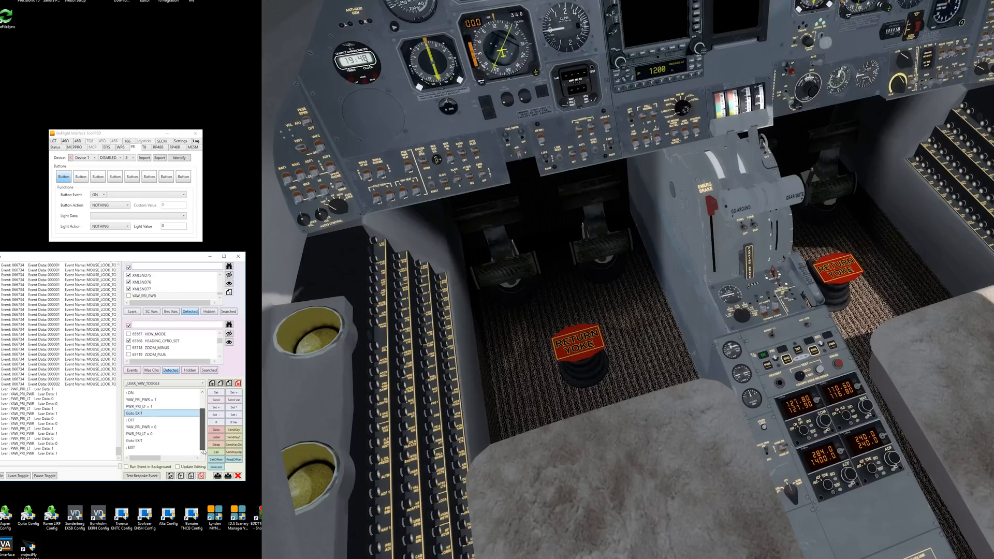
pyautogui.click(147, 443)
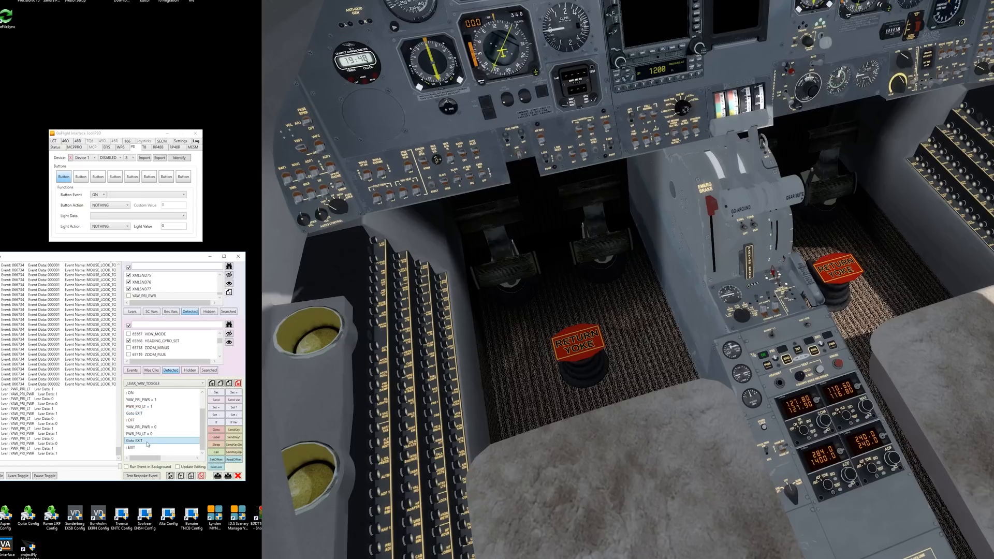
pyautogui.click(202, 476)
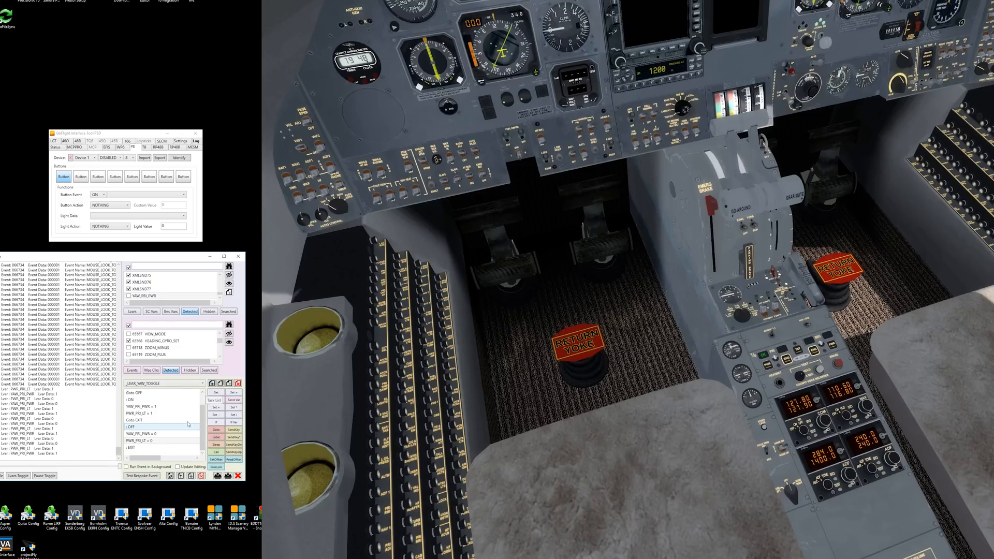
pyautogui.click(218, 430)
pyautogui.click(199, 384)
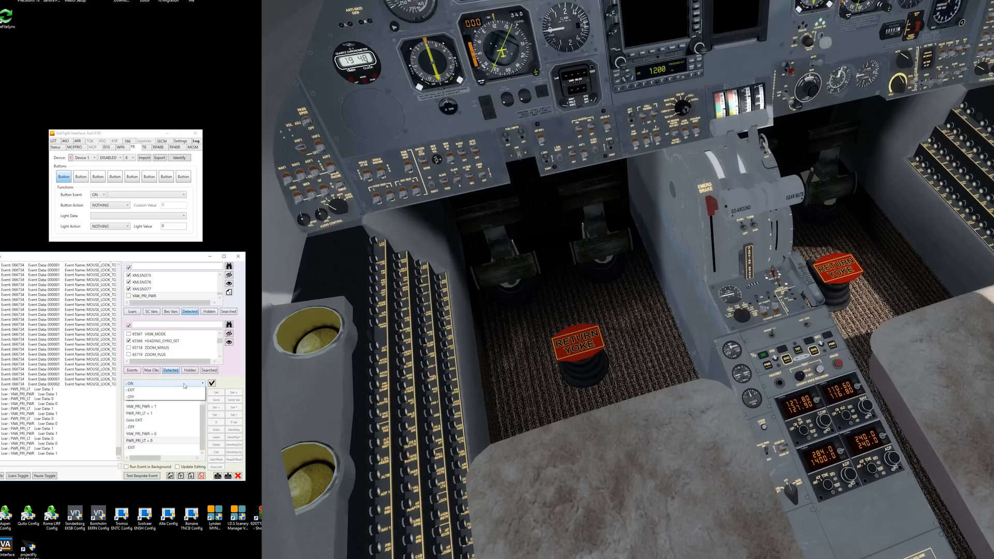
pyautogui.click(166, 406)
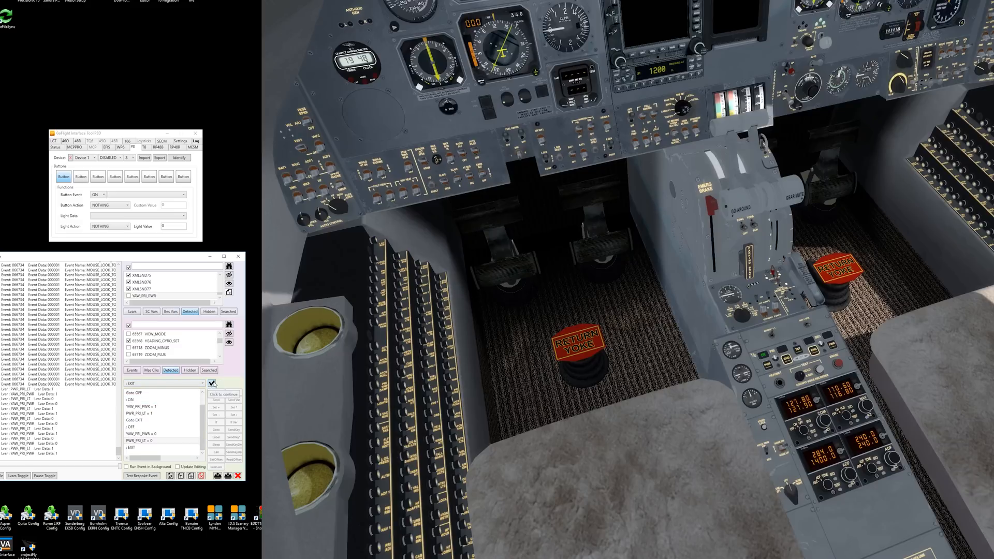
pyautogui.click(211, 383)
pyautogui.scroll(-1, 177, 409)
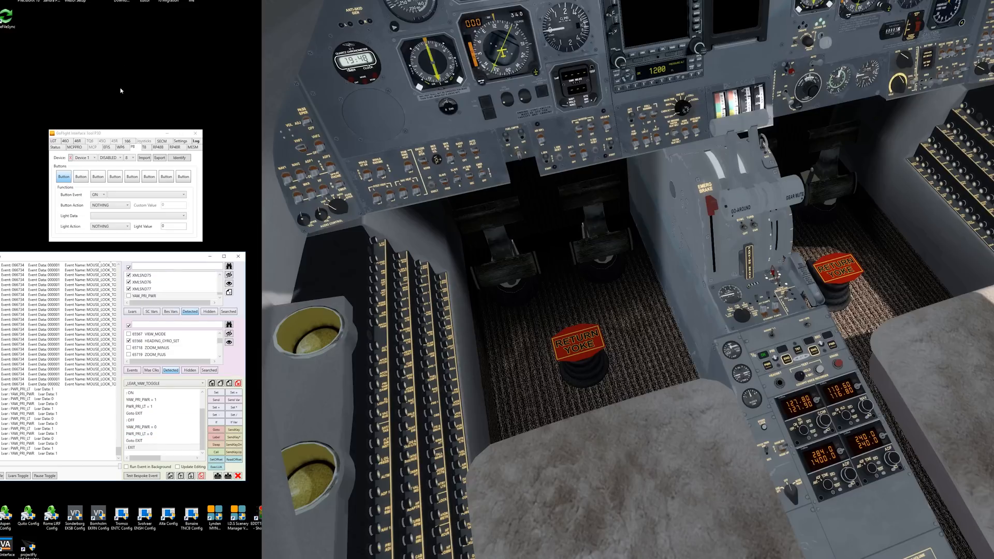
# Switch to the GoFlight Interface Tool, enable P8 Device 1 and assign _LEAR_YAW_TOGGLE to the eighth button's ON event
pyautogui.click(112, 135)
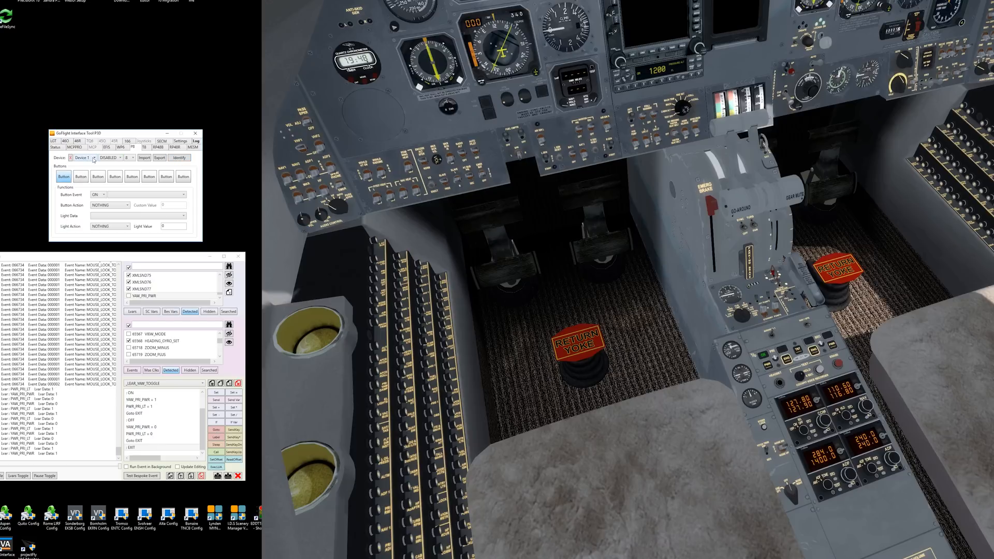
pyautogui.click(121, 159)
pyautogui.click(110, 174)
pyautogui.click(182, 177)
pyautogui.click(185, 196)
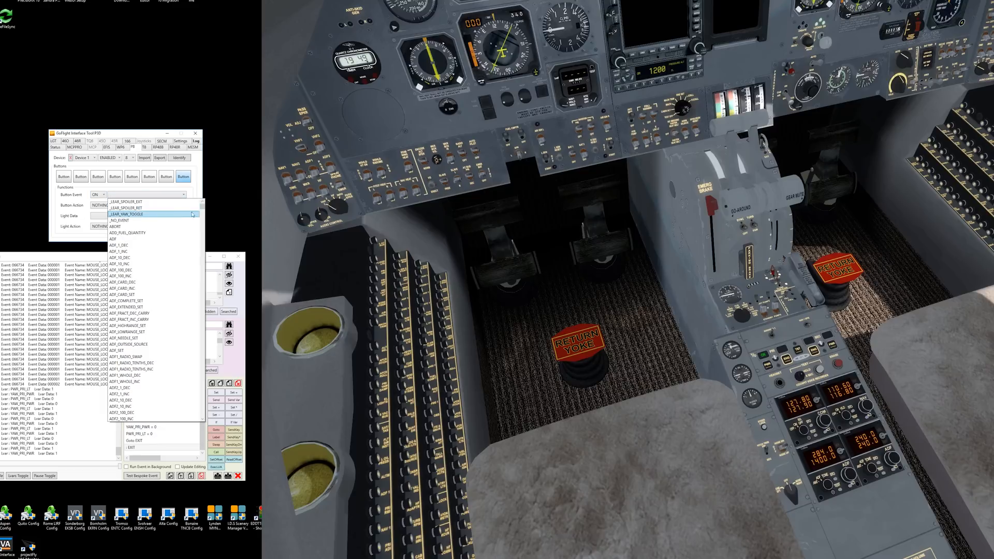
pyautogui.click(163, 215)
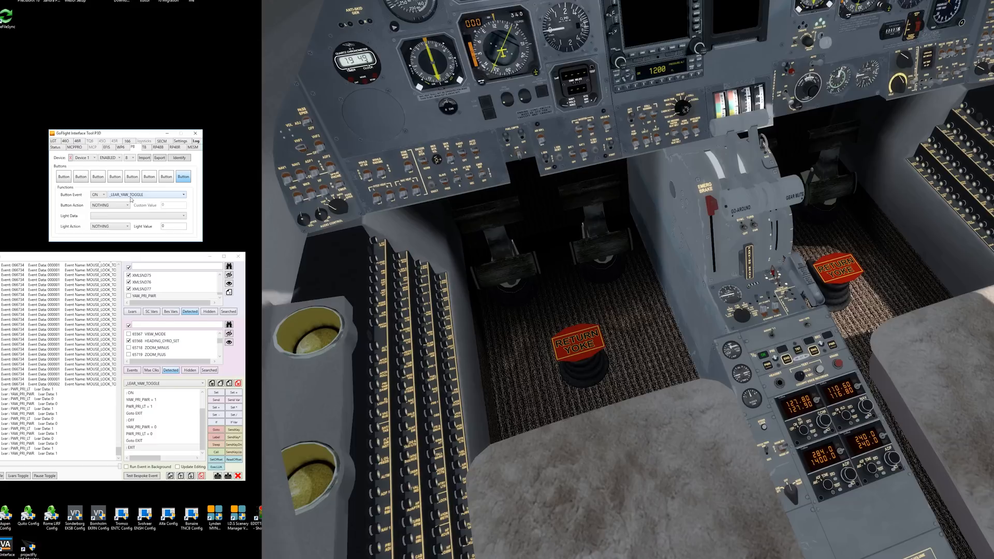
# Set the eighth button's light data to PWR_PRI_LT, with light action ON and light value 1
pyautogui.click(104, 196)
pyautogui.click(101, 215)
pyautogui.click(184, 217)
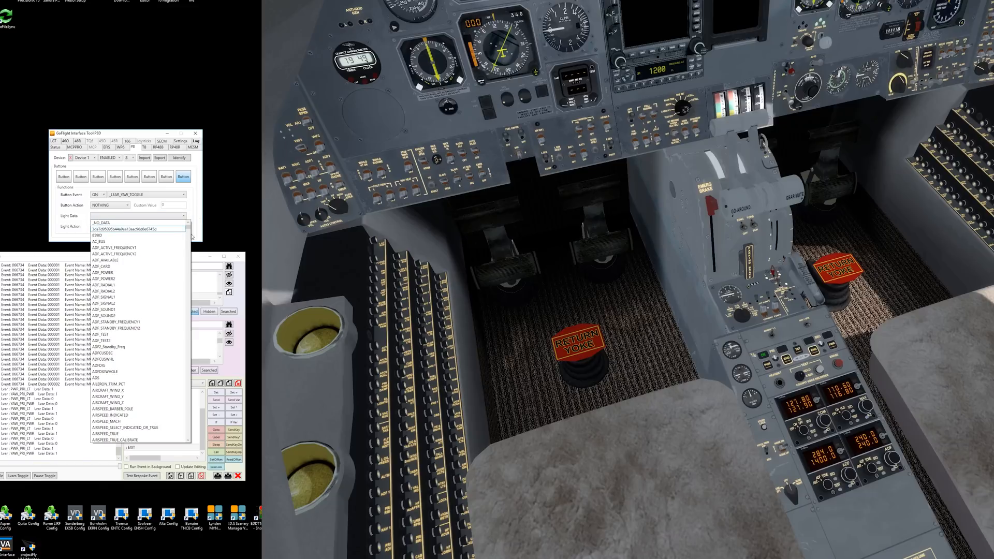
pyautogui.moveTo(188, 228); pyautogui.dragTo(186, 368)
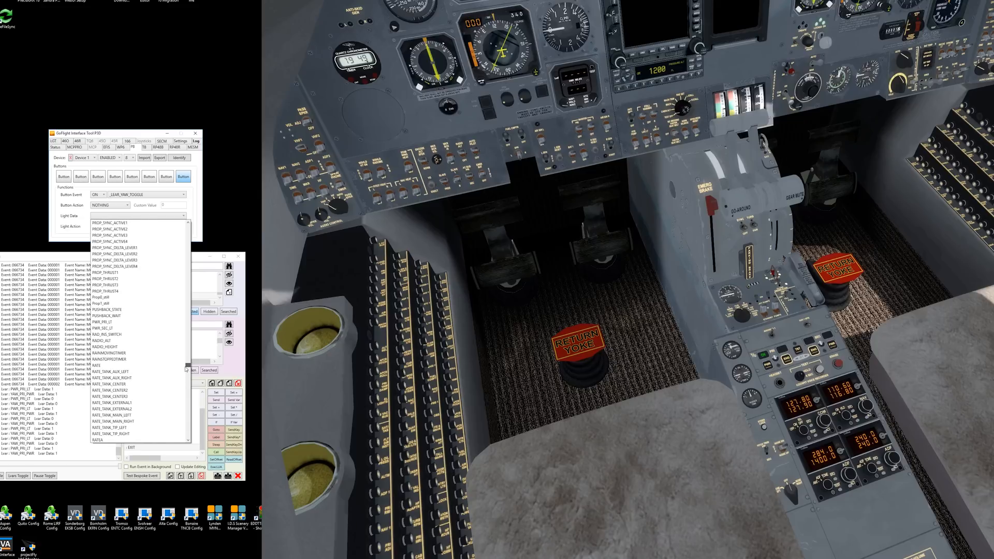
pyautogui.click(112, 323)
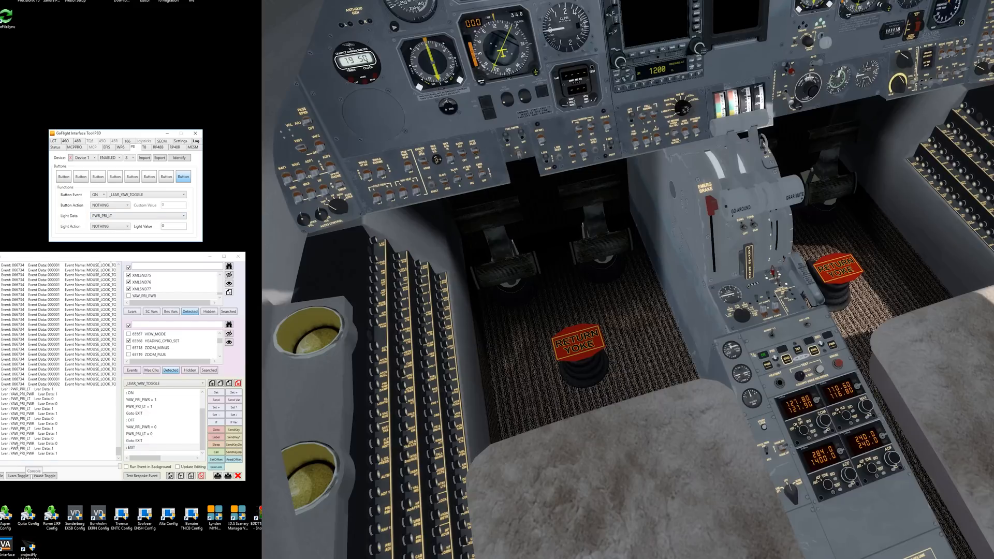
pyautogui.click(127, 228)
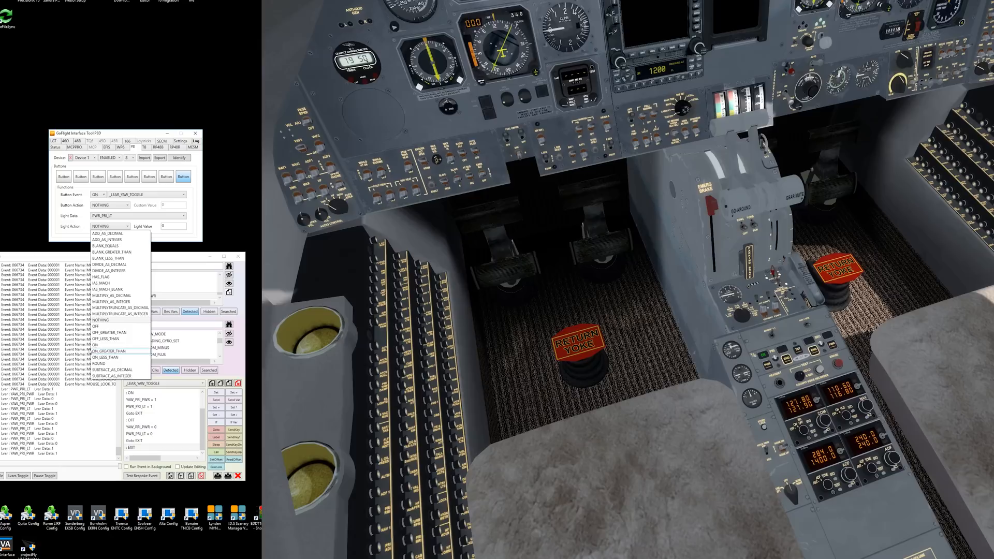
pyautogui.click(97, 345)
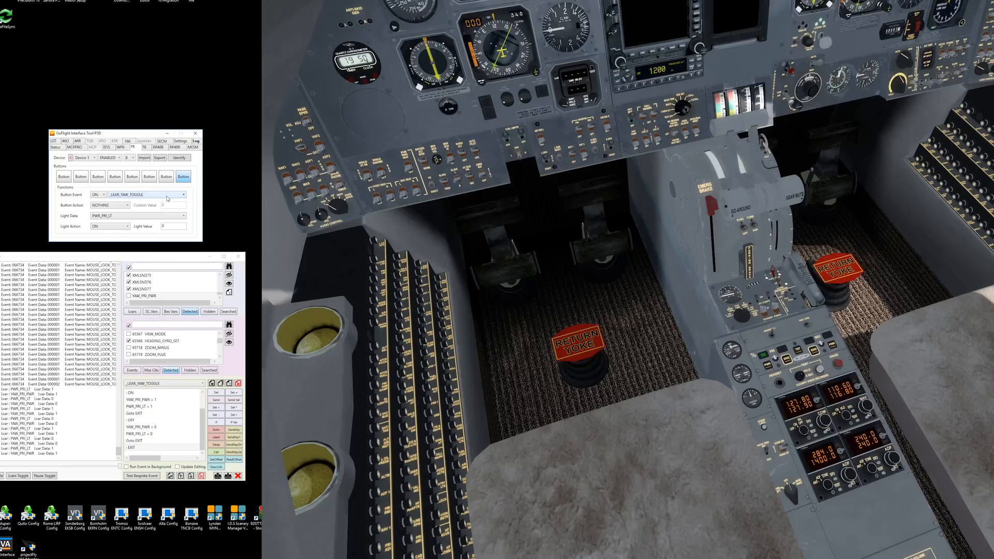
pyautogui.doubleClick(171, 226)
pyautogui.write('1')
# Test the yaw damper toggle and its light in the Learjet cockpit
pyautogui.click(693, 281)
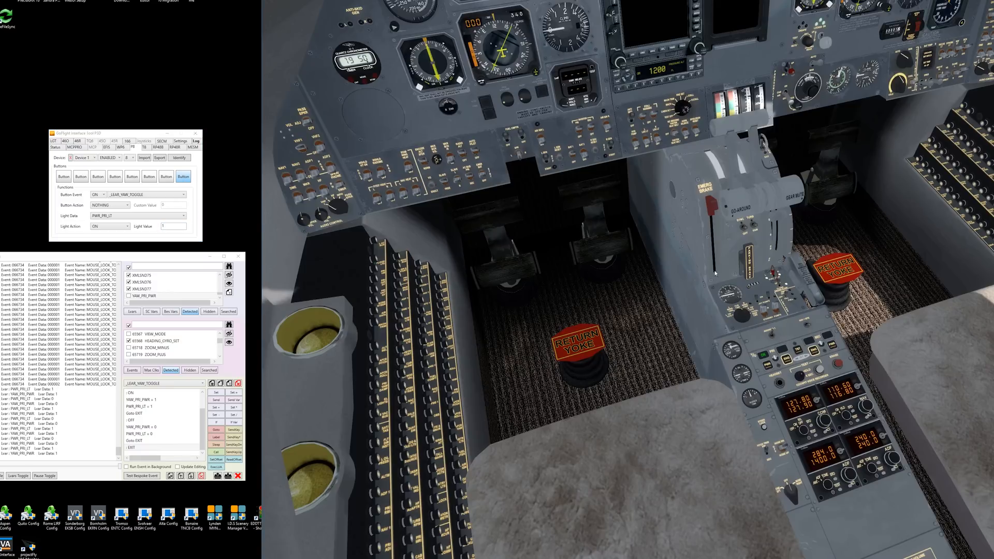
pyautogui.click(769, 367)
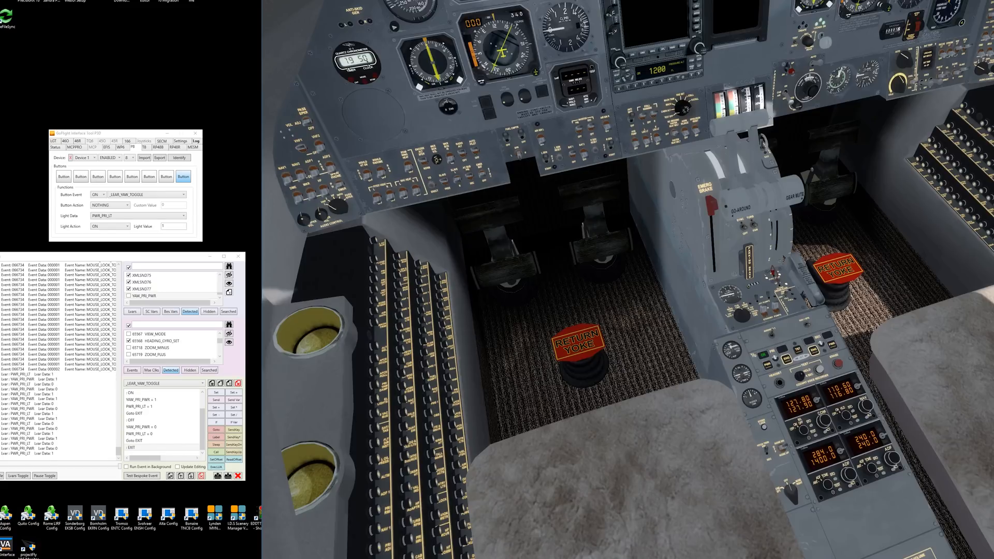
pyautogui.press('=')
pyautogui.press('=')
pyautogui.press('=')
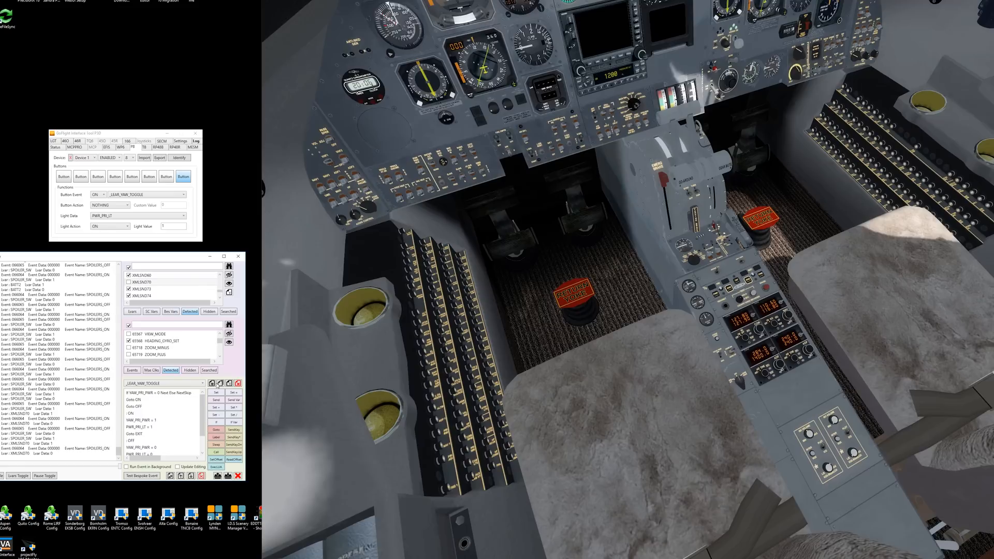
# Load the _LEAR_SPOILER_EXT event, operate the spoilers in the cockpit and examine the logged events and Lvars
pyautogui.click(203, 384)
pyautogui.click(181, 391)
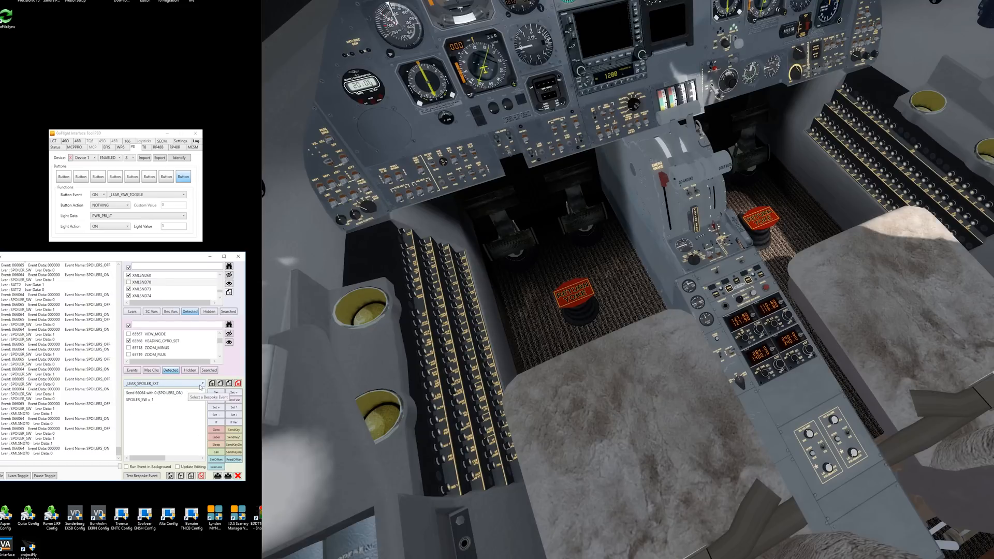
pyautogui.click(656, 211)
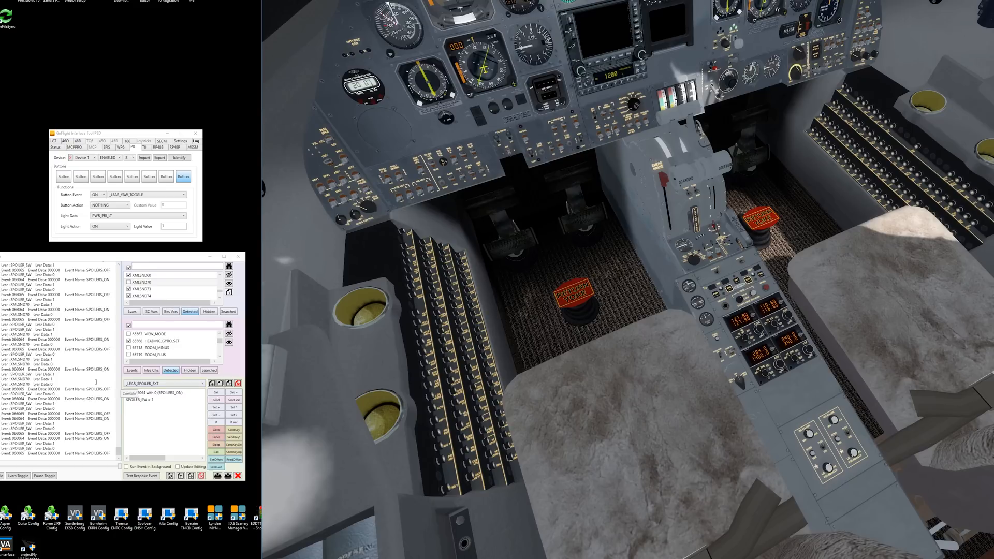
pyautogui.click(37, 371)
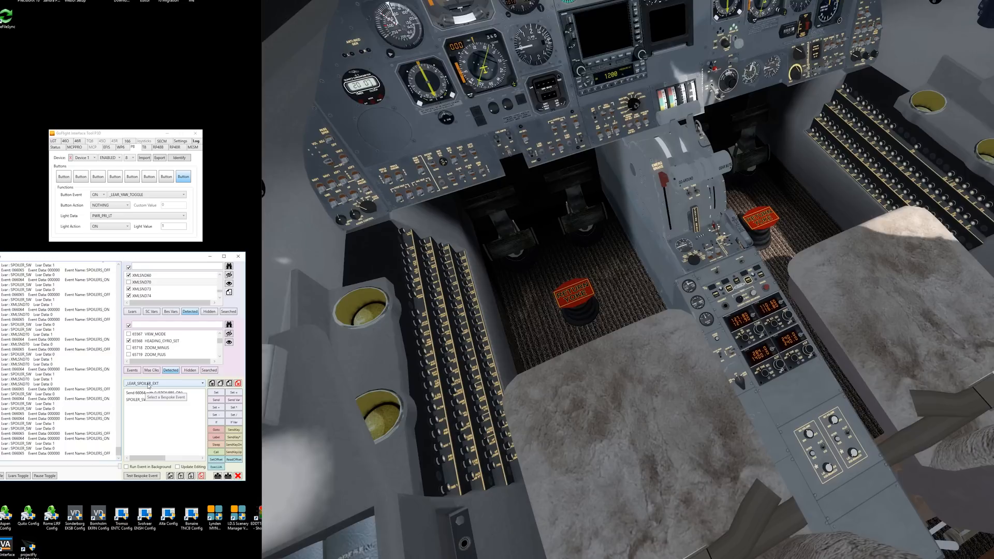
# Add a task setting XMLSND70 to 1 at the end of _LEAR_SPOILER_EXT and try the spoilers in the cockpit
pyautogui.click(145, 283)
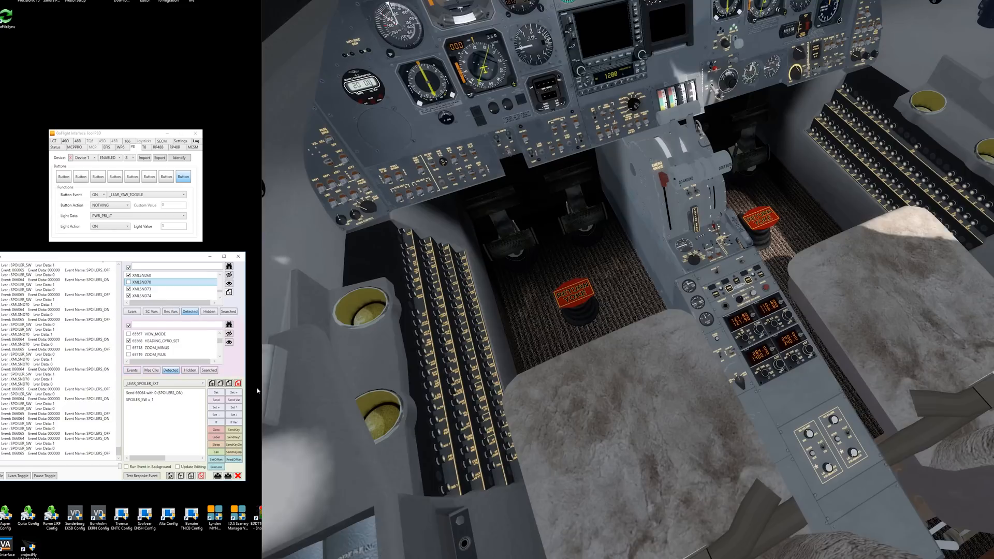
pyautogui.click(217, 393)
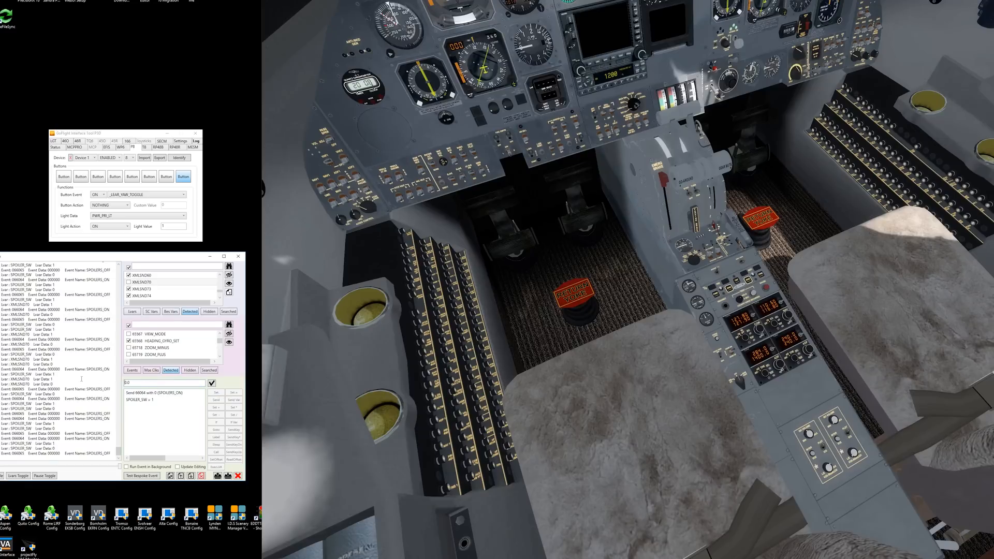
pyautogui.moveTo(134, 383); pyautogui.dragTo(121, 385)
pyautogui.click(212, 383)
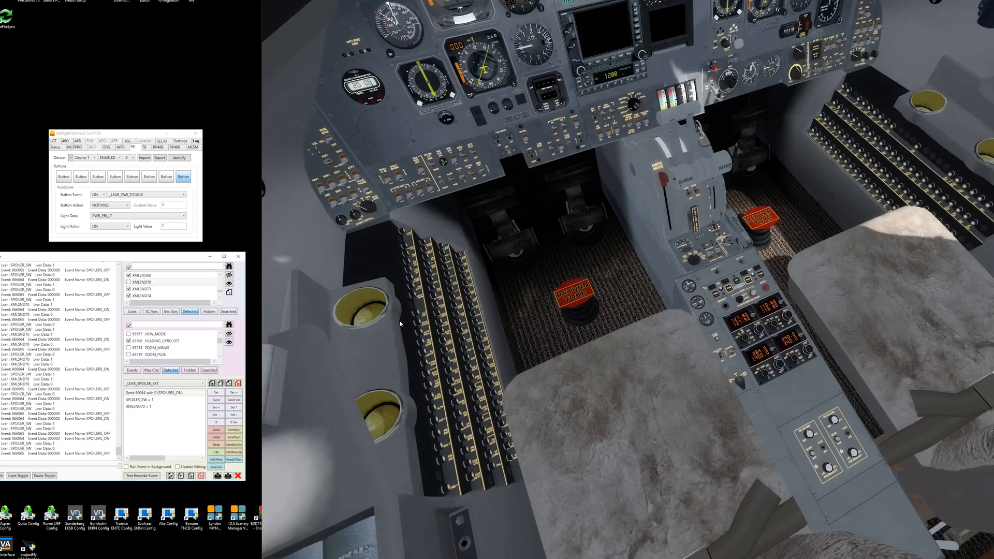
pyautogui.click(158, 406)
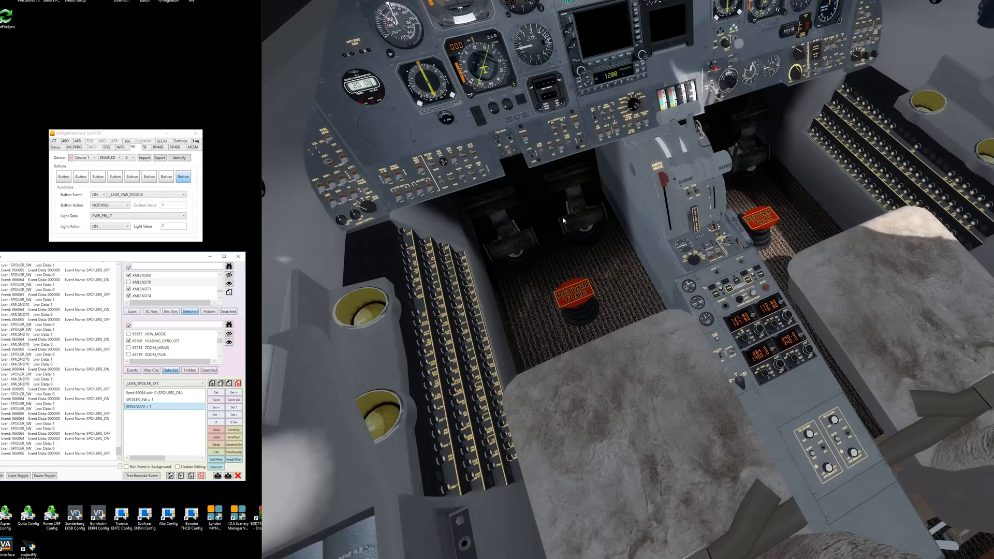
pyautogui.click(641, 209)
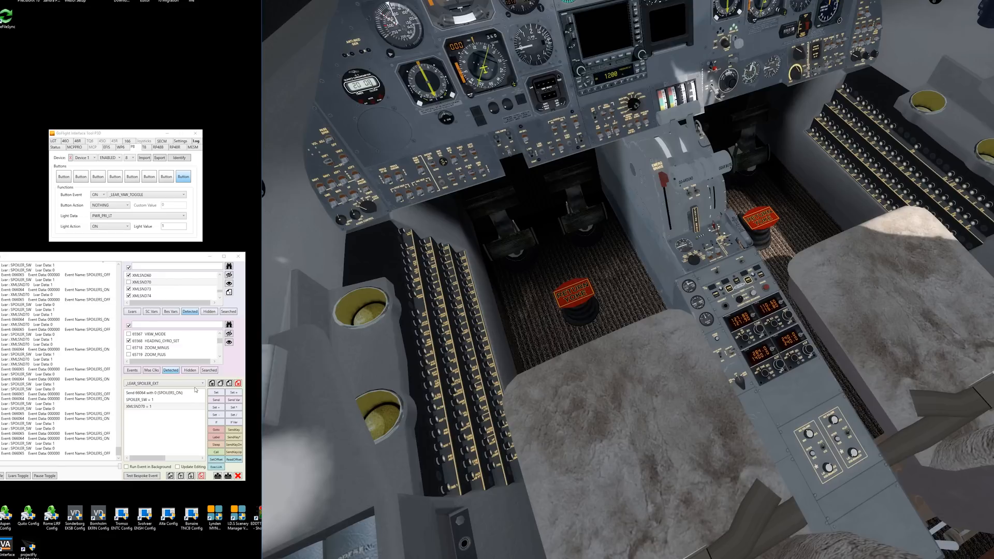
# Add a task setting XMLSND70 to 0 at the end of _LEAR_SPOILER_RET and try the spoilers in the cockpit
pyautogui.click(200, 385)
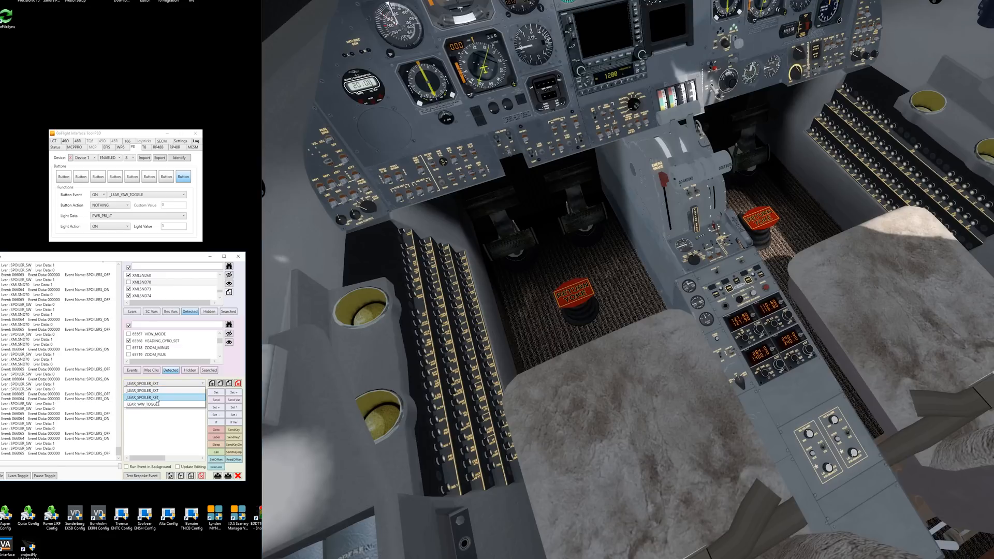
pyautogui.click(152, 398)
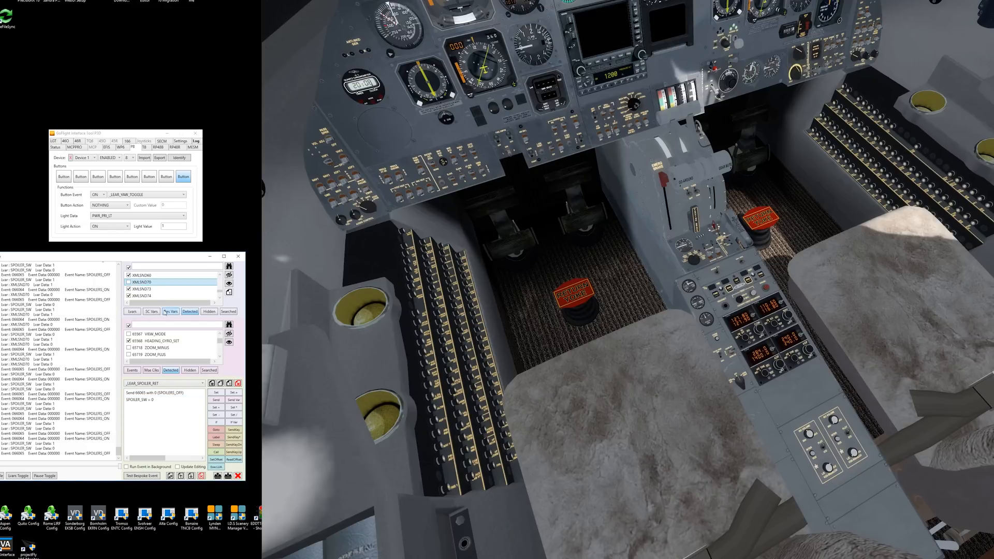
pyautogui.click(215, 393)
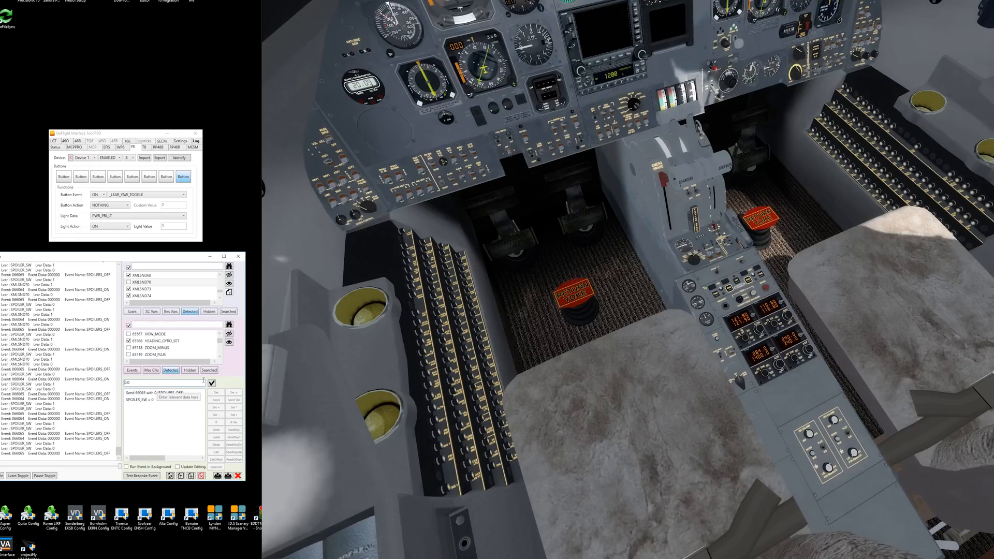
pyautogui.click(212, 384)
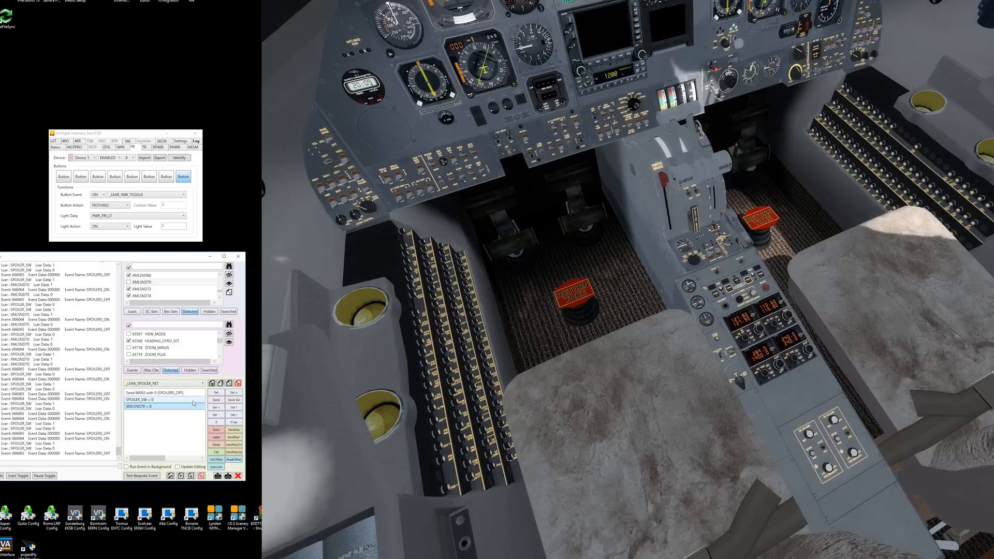
pyautogui.click(631, 170)
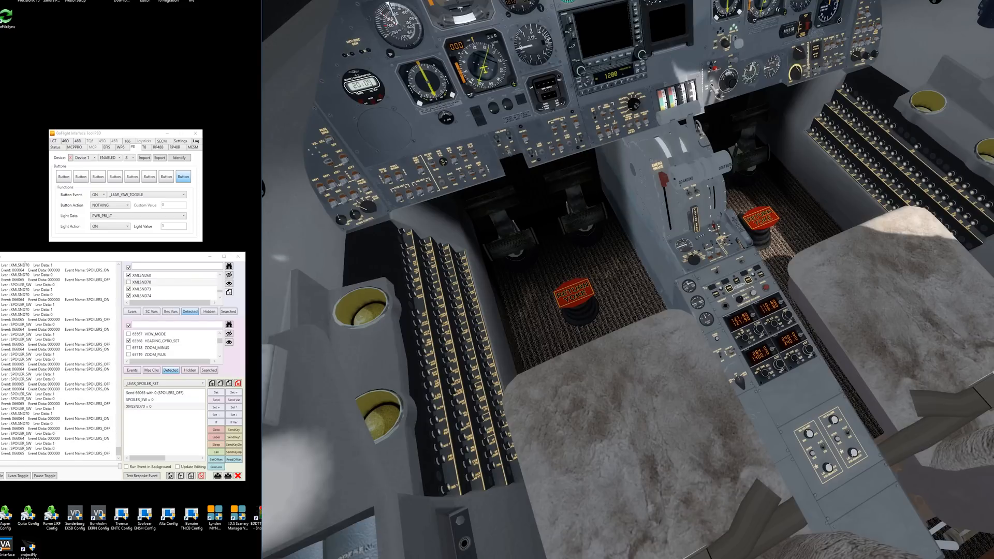
# Change the XMLSND70 task in _LEAR_SPOILER_RET to the value 1 and retest the spoilers in the cockpit
pyautogui.click(153, 407)
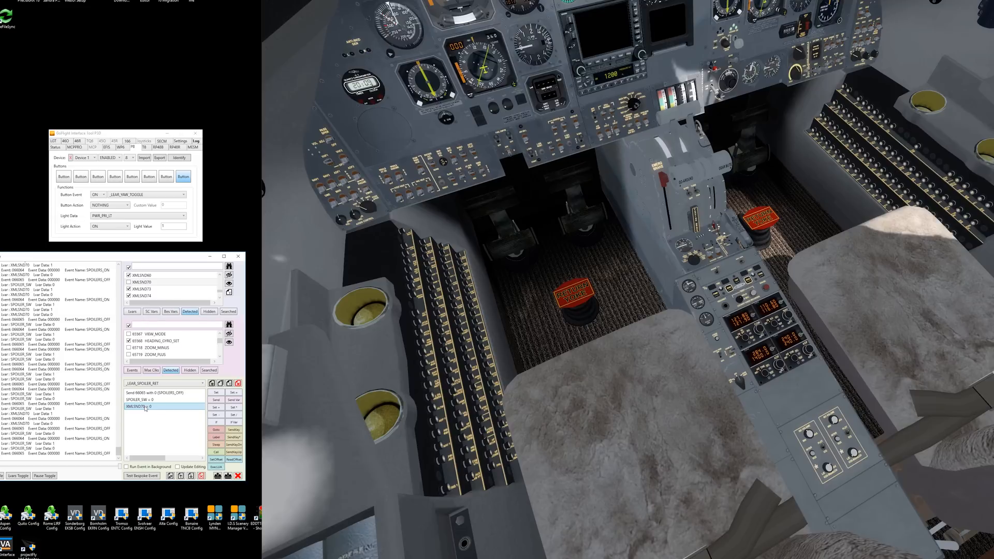
pyautogui.click(171, 477)
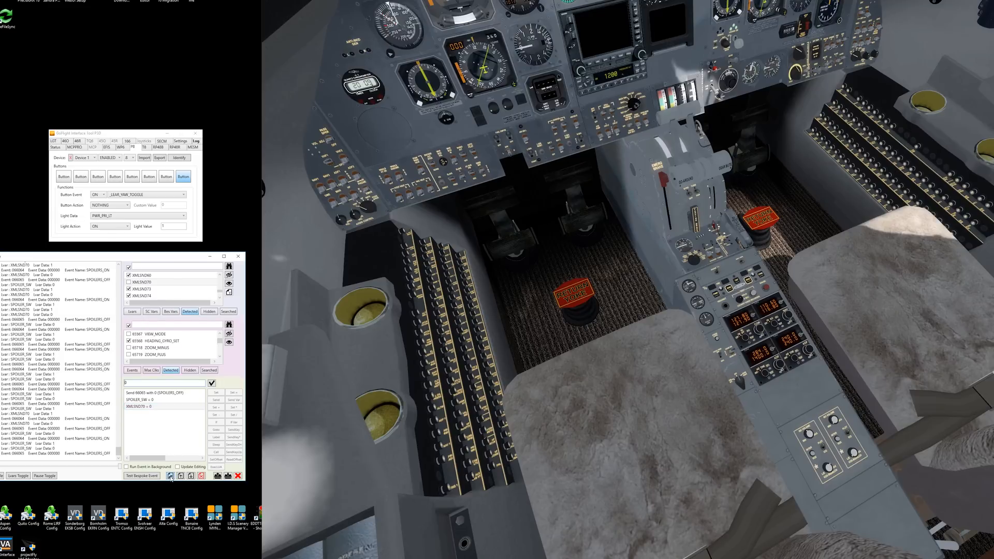
pyautogui.moveTo(129, 382); pyautogui.dragTo(120, 385)
pyautogui.write('1')
pyautogui.click(212, 383)
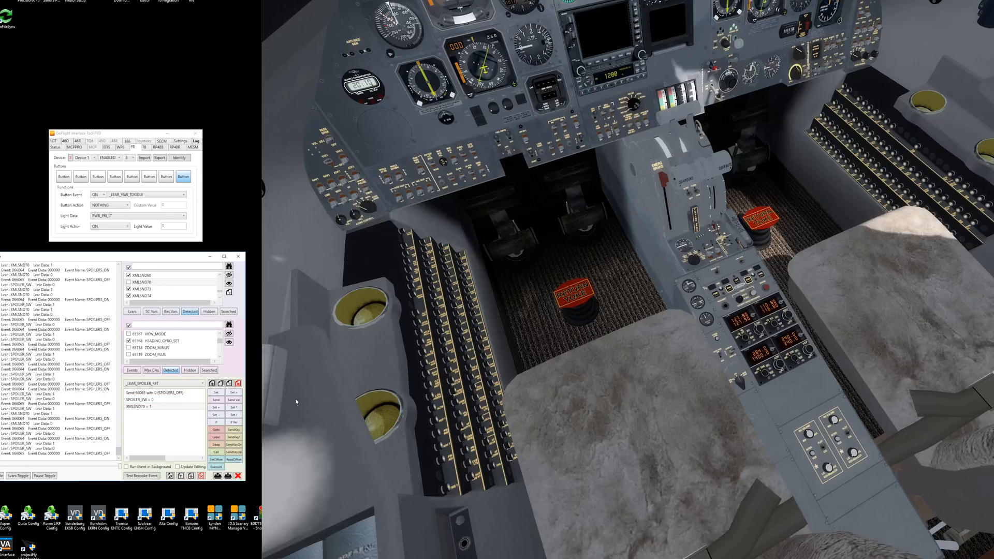
pyautogui.click(527, 337)
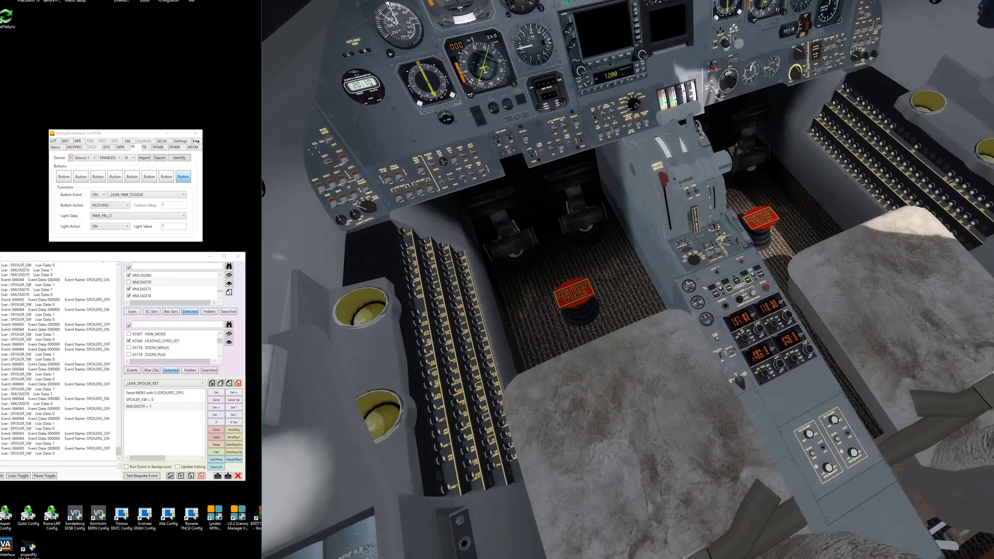
pyautogui.click(144, 407)
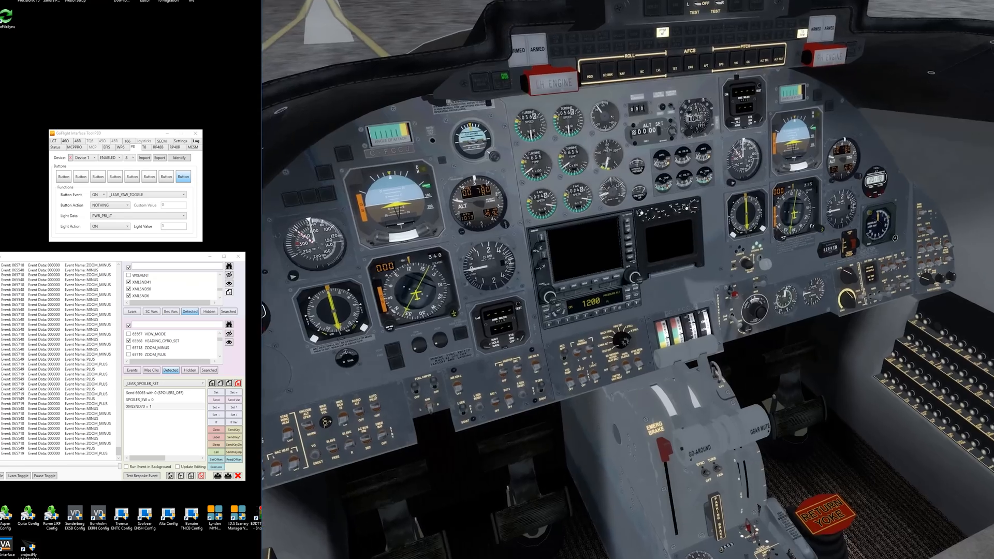
# Cycle the cockpit weather radar's mode selector up through its modes and back to off to log its events and Lvars
pyautogui.scroll(2, 628, 279)
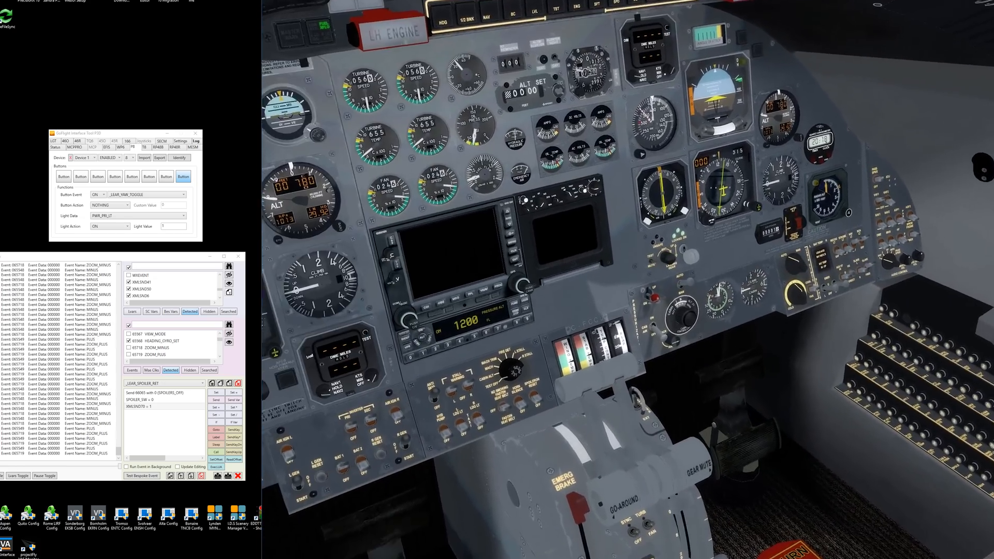
pyautogui.scroll(5, 628, 280)
pyautogui.scroll(-5, 628, 280)
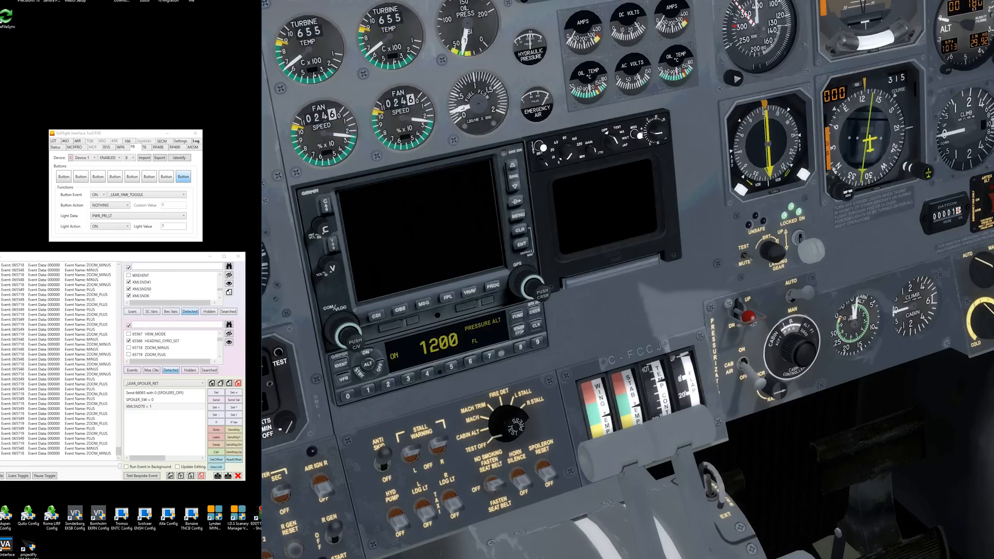
pyautogui.click(615, 146)
pyautogui.click(616, 145)
pyautogui.click(616, 145)
pyautogui.click(616, 145)
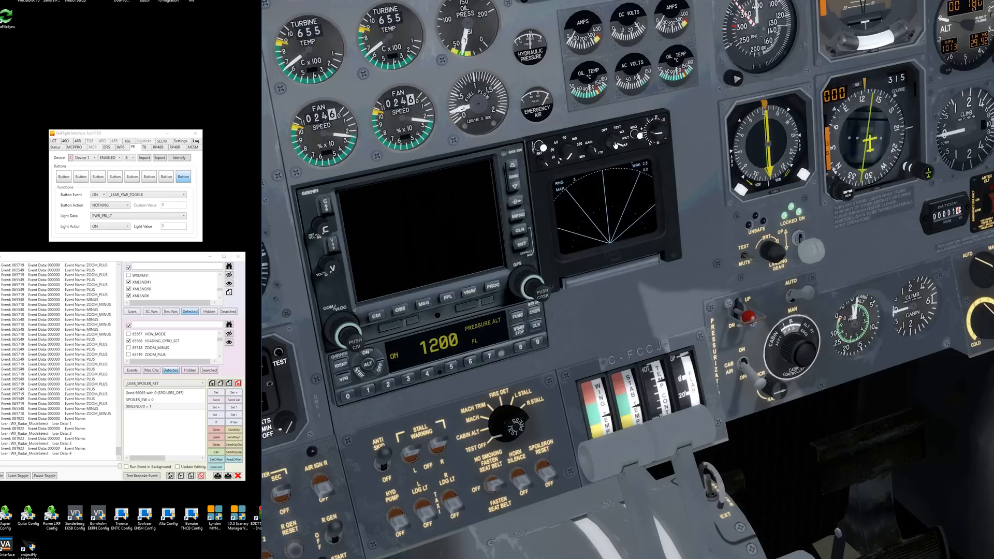
pyautogui.rightClick(616, 146)
pyautogui.rightClick(616, 145)
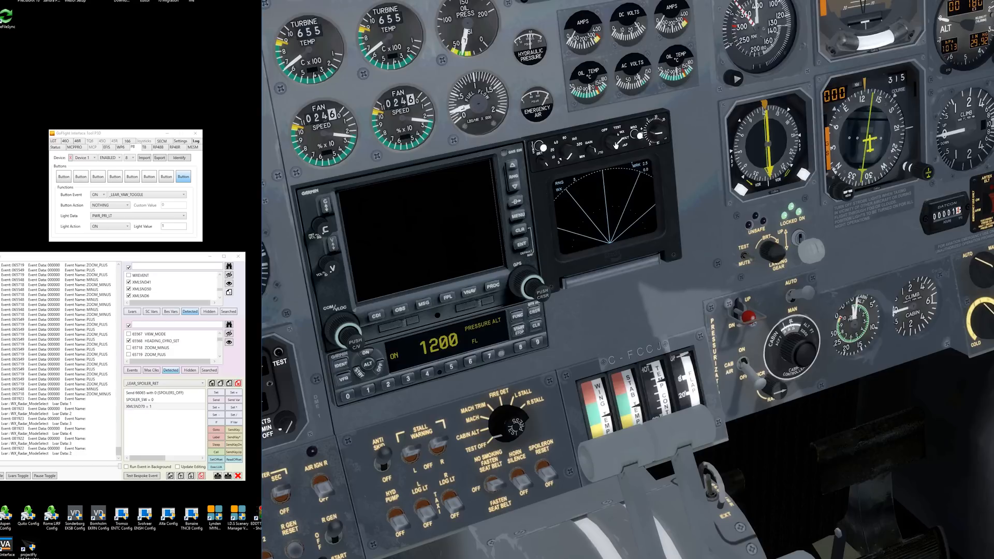
pyautogui.rightClick(616, 146)
pyautogui.rightClick(615, 145)
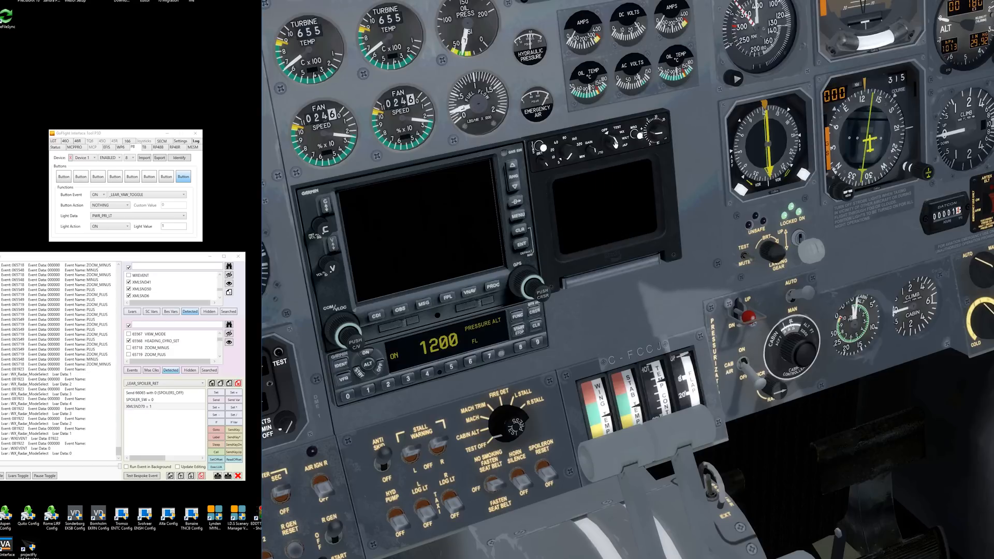
# Rotate the weather radar's range knob up through its settings and back to the lowest range to log its events and Lvars
pyautogui.click(568, 155)
pyautogui.click(568, 155)
pyautogui.click(568, 156)
pyautogui.click(569, 155)
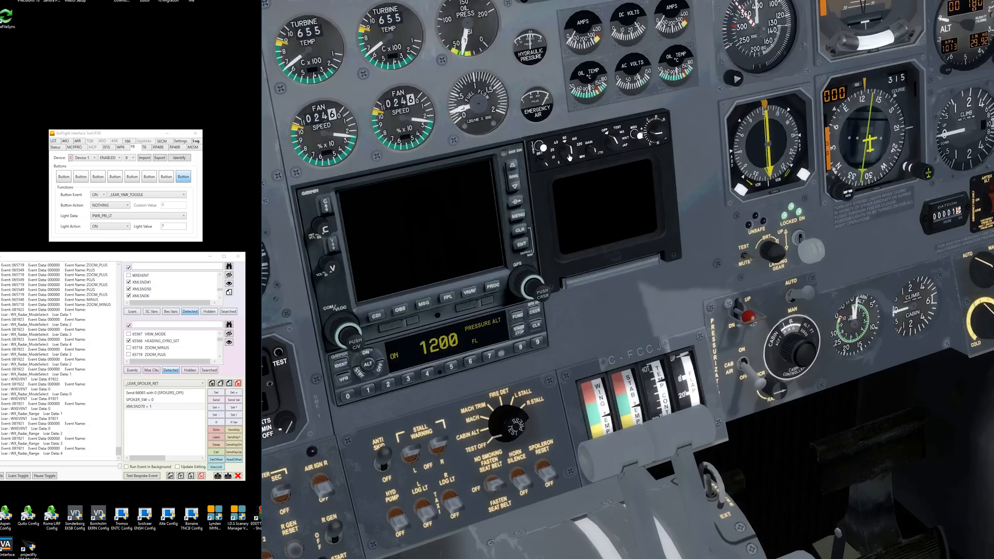
pyautogui.click(568, 155)
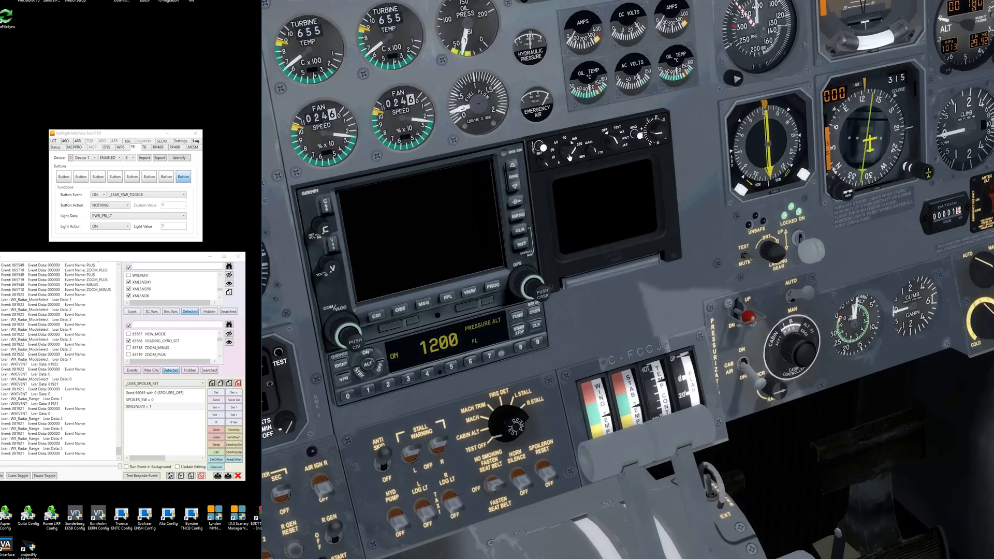
pyautogui.scroll(-5, 569, 157)
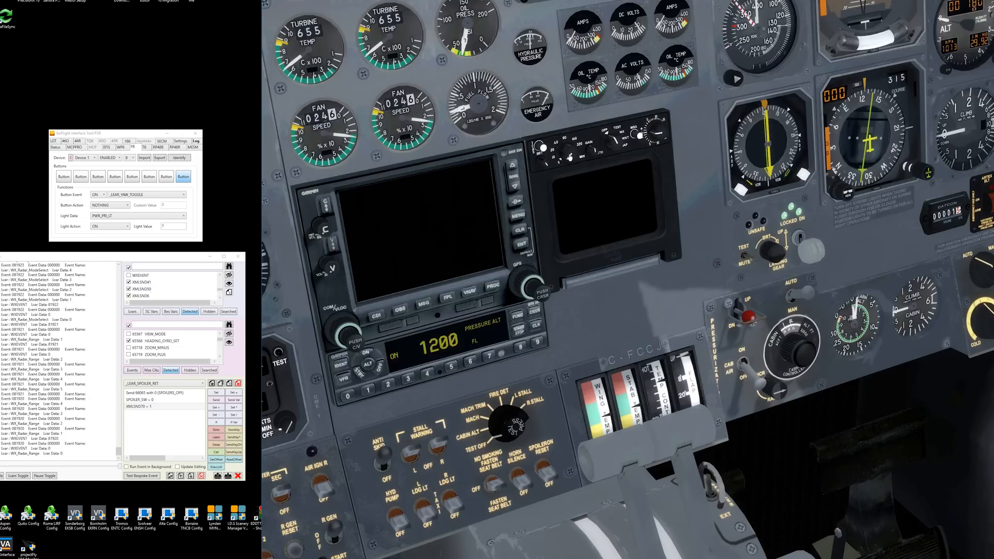